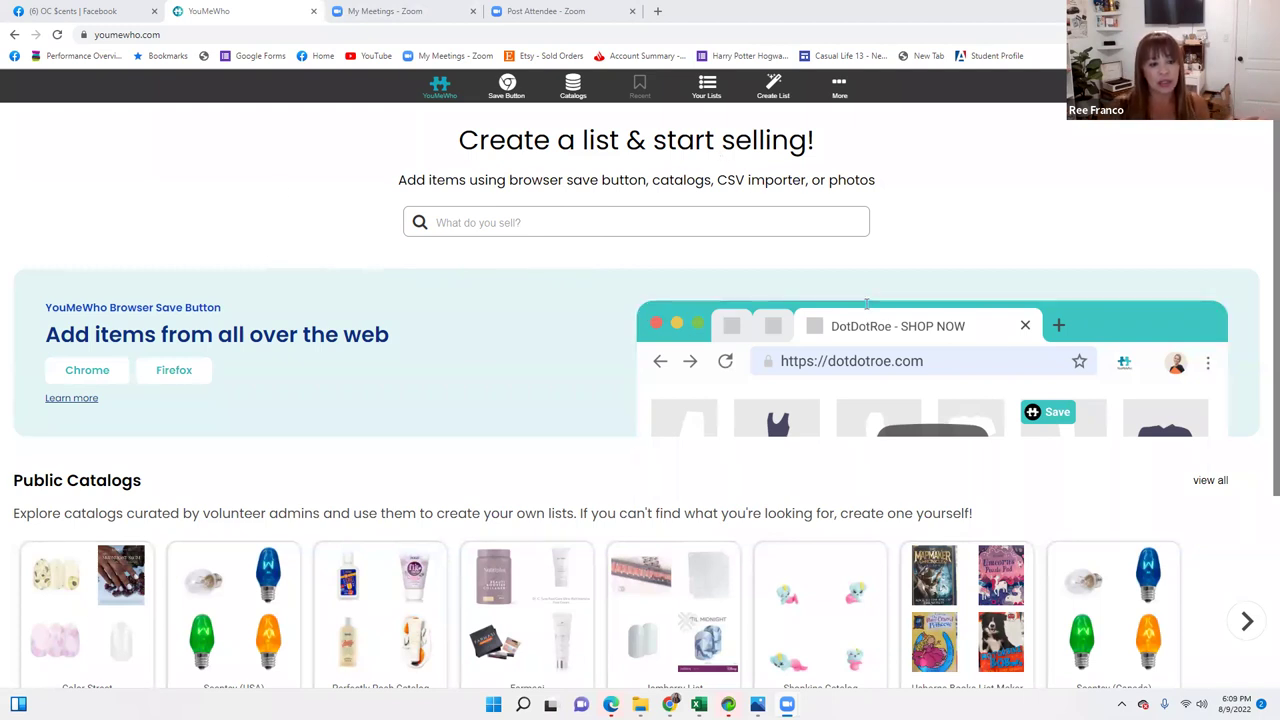
# Step: Open the catalogs page and examine the public catalogs available for building a sales list
pyautogui.scroll(-3, 740, 457)
pyautogui.scroll(3, 740, 457)
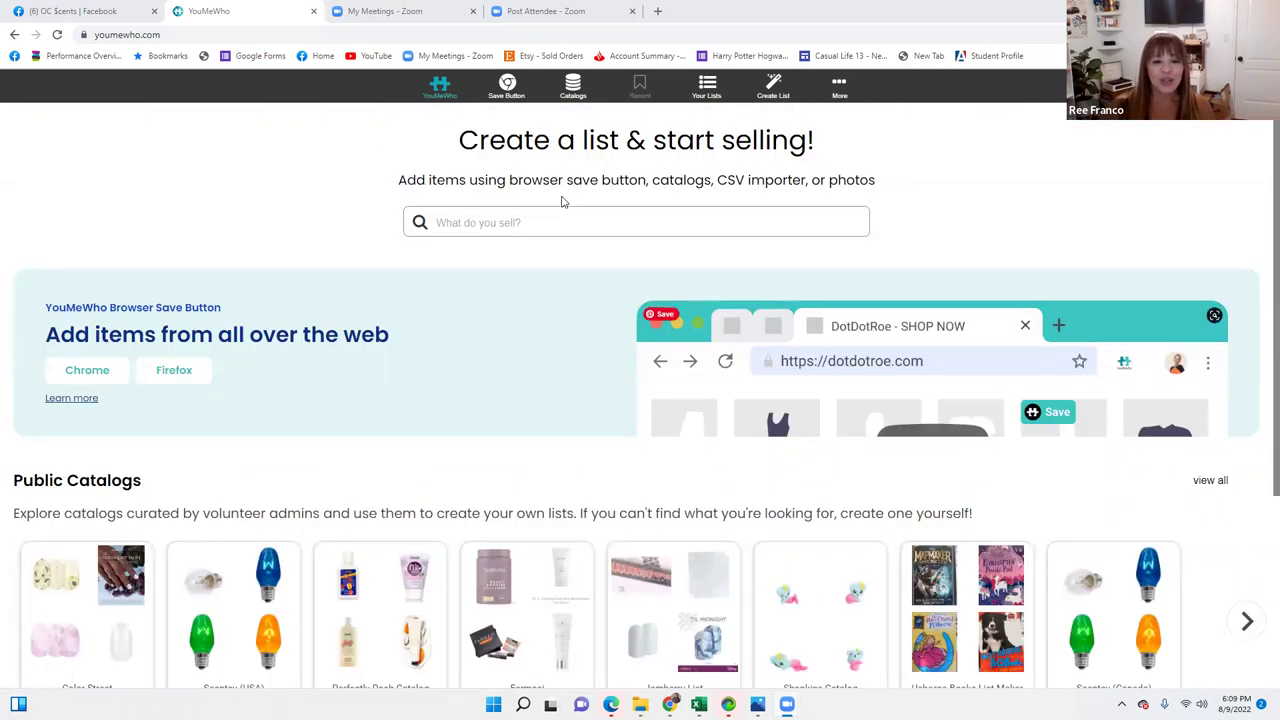
pyautogui.click(573, 95)
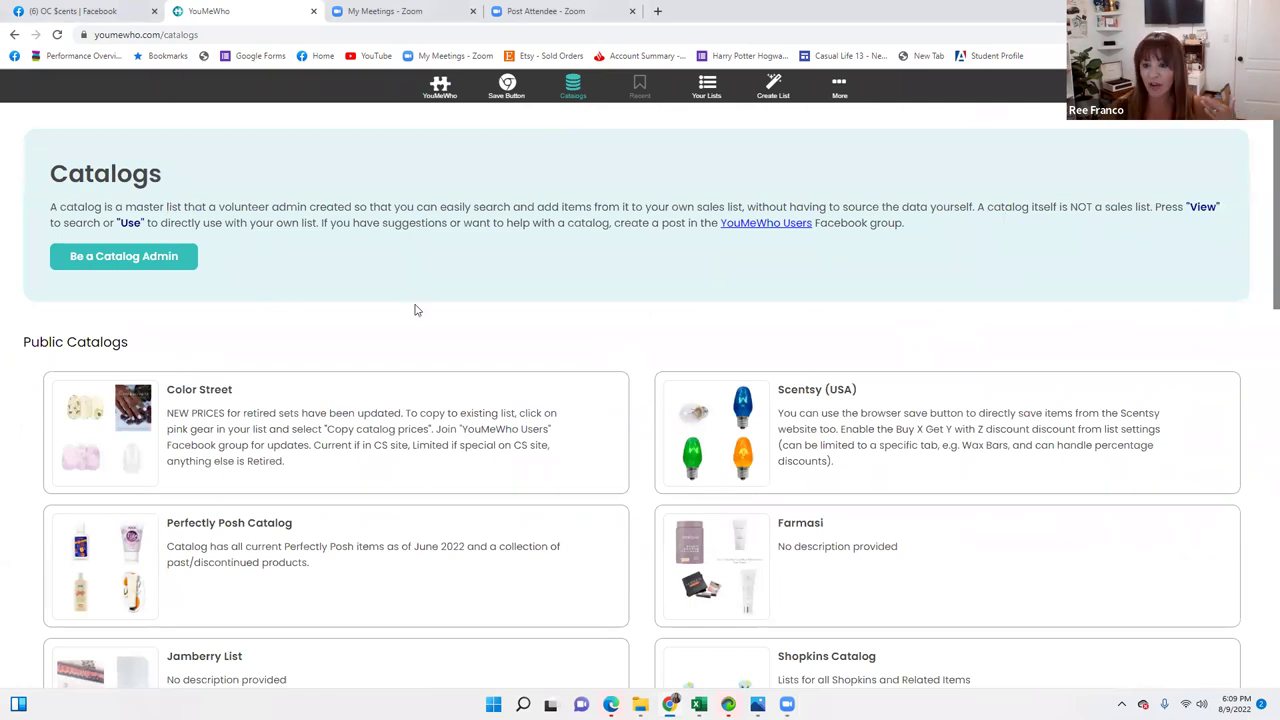
pyautogui.moveTo(373, 396)
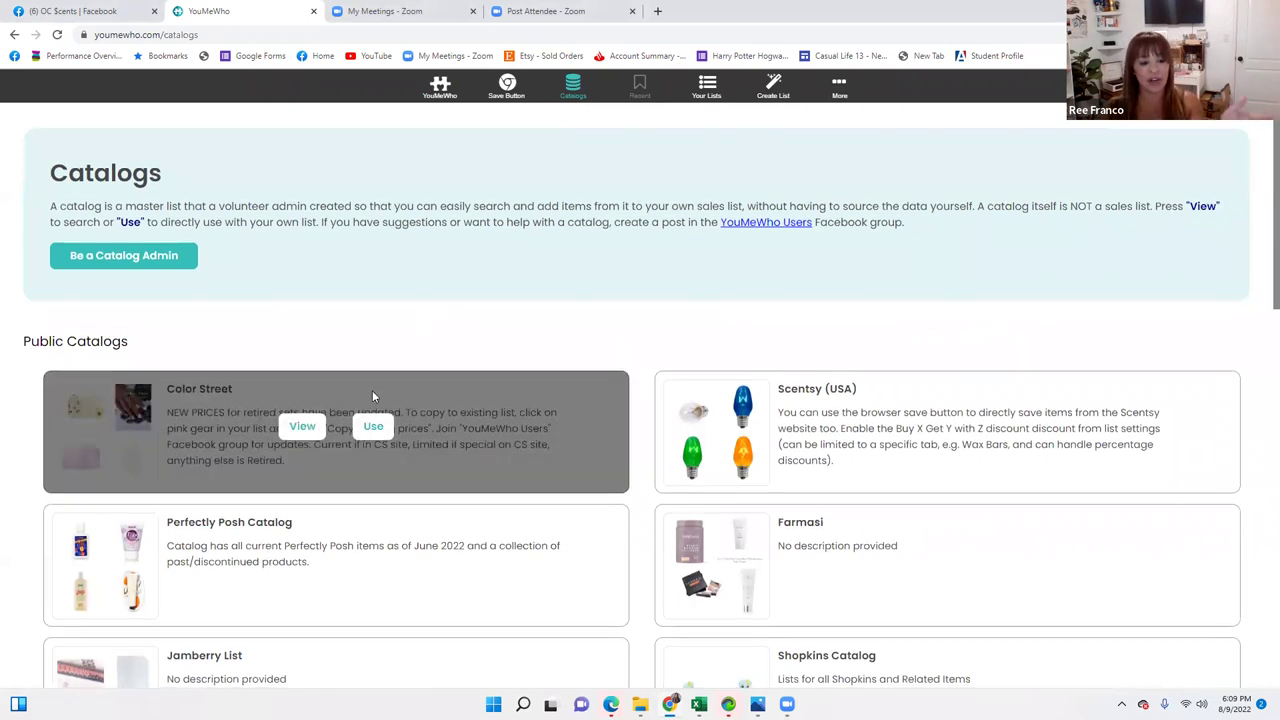
pyautogui.scroll(-1, 372, 396)
pyautogui.moveTo(281, 468)
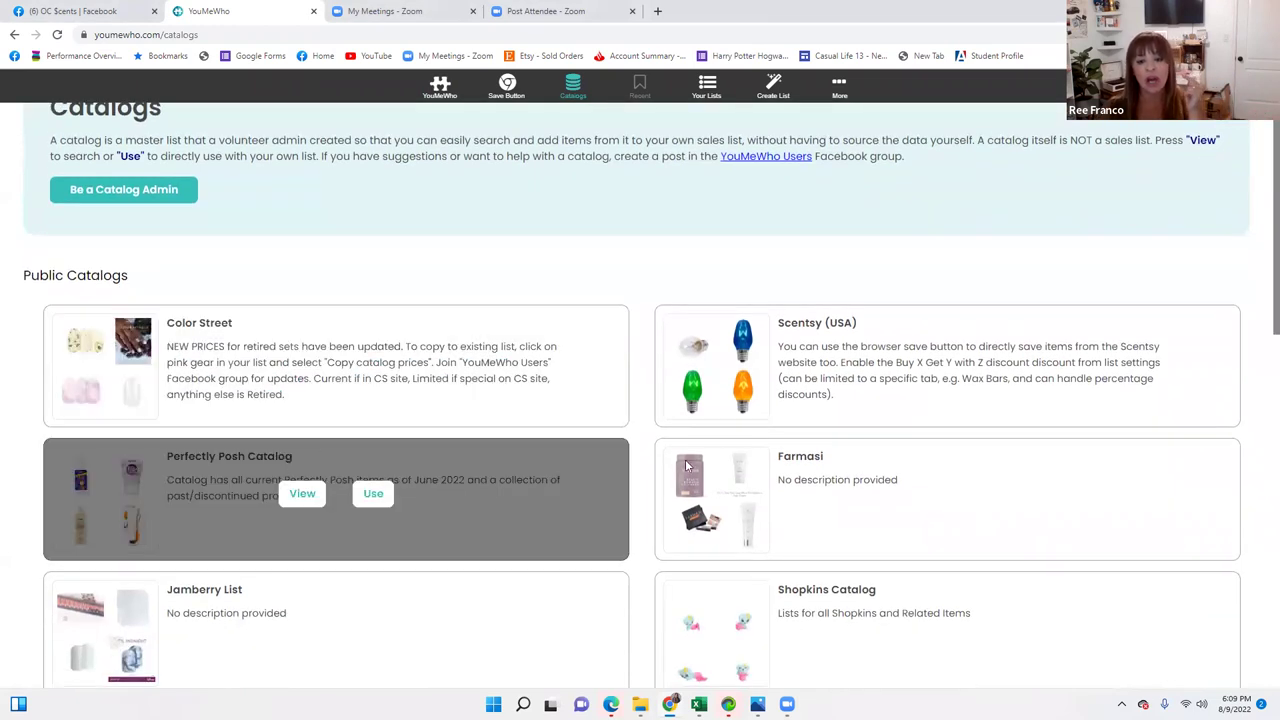
pyautogui.moveTo(794, 530)
pyautogui.scroll(-3, 815, 445)
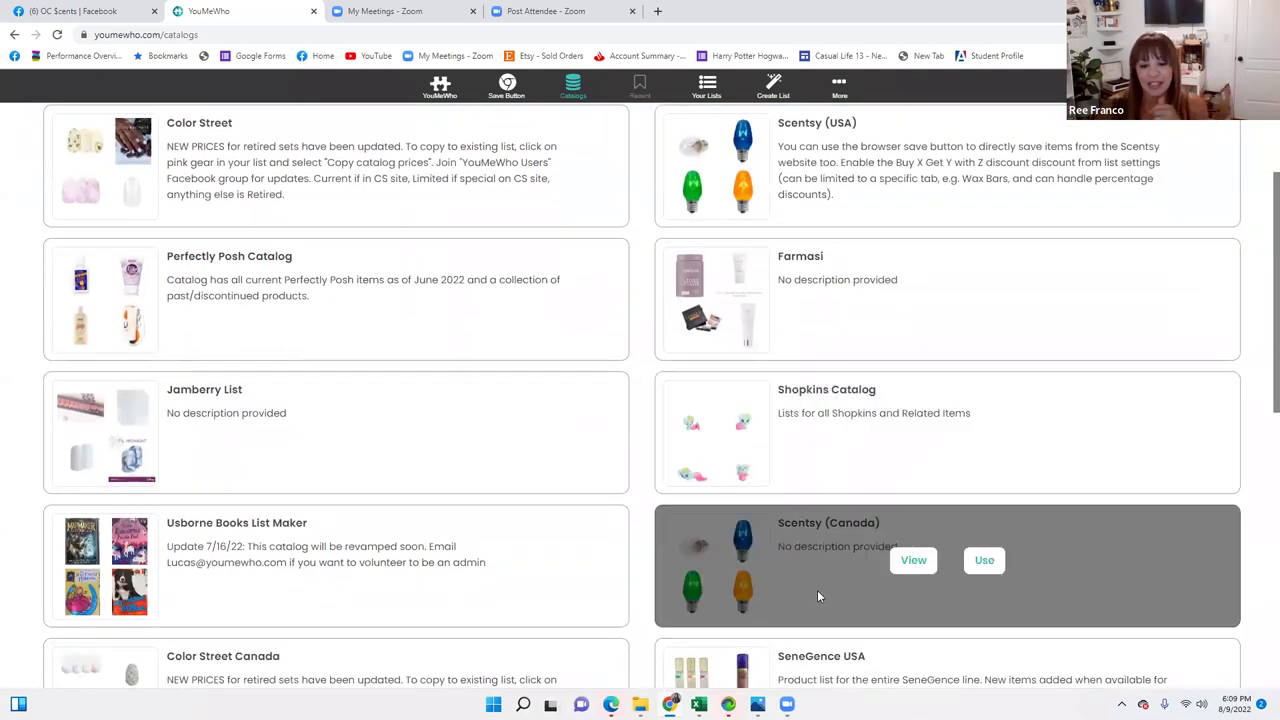
pyautogui.scroll(-2, 556, 486)
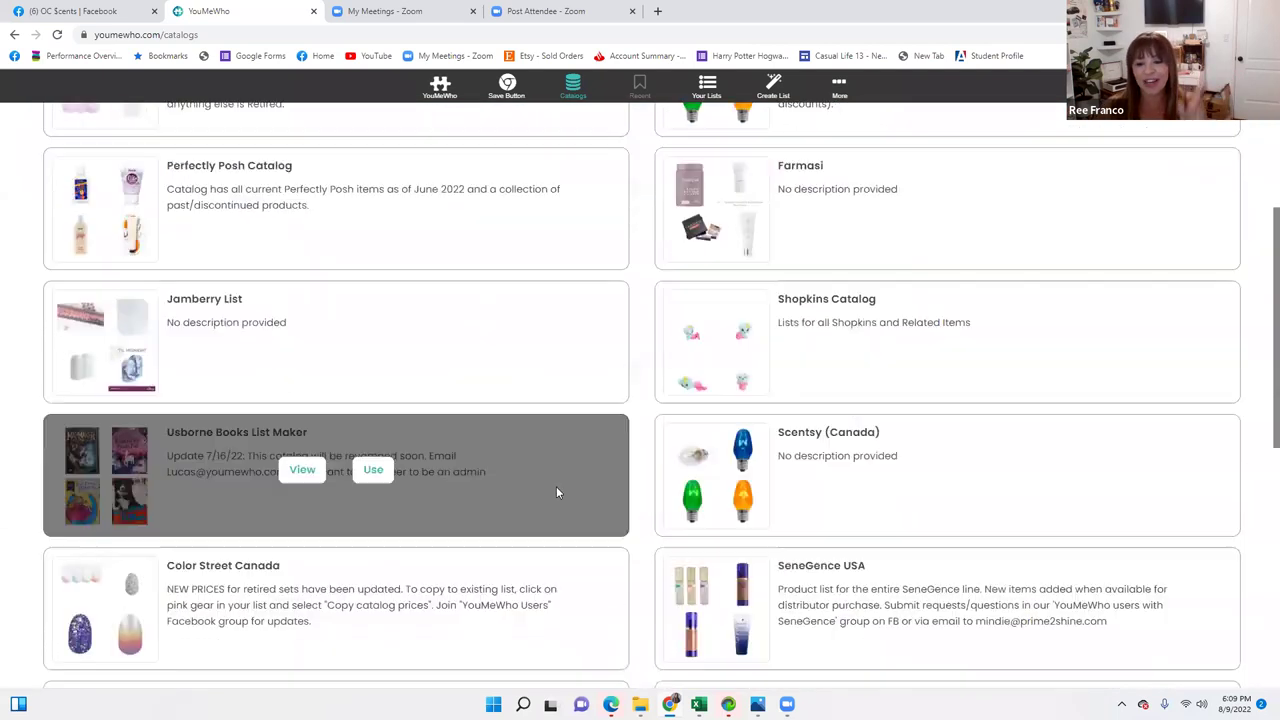
pyautogui.scroll(6, 537, 483)
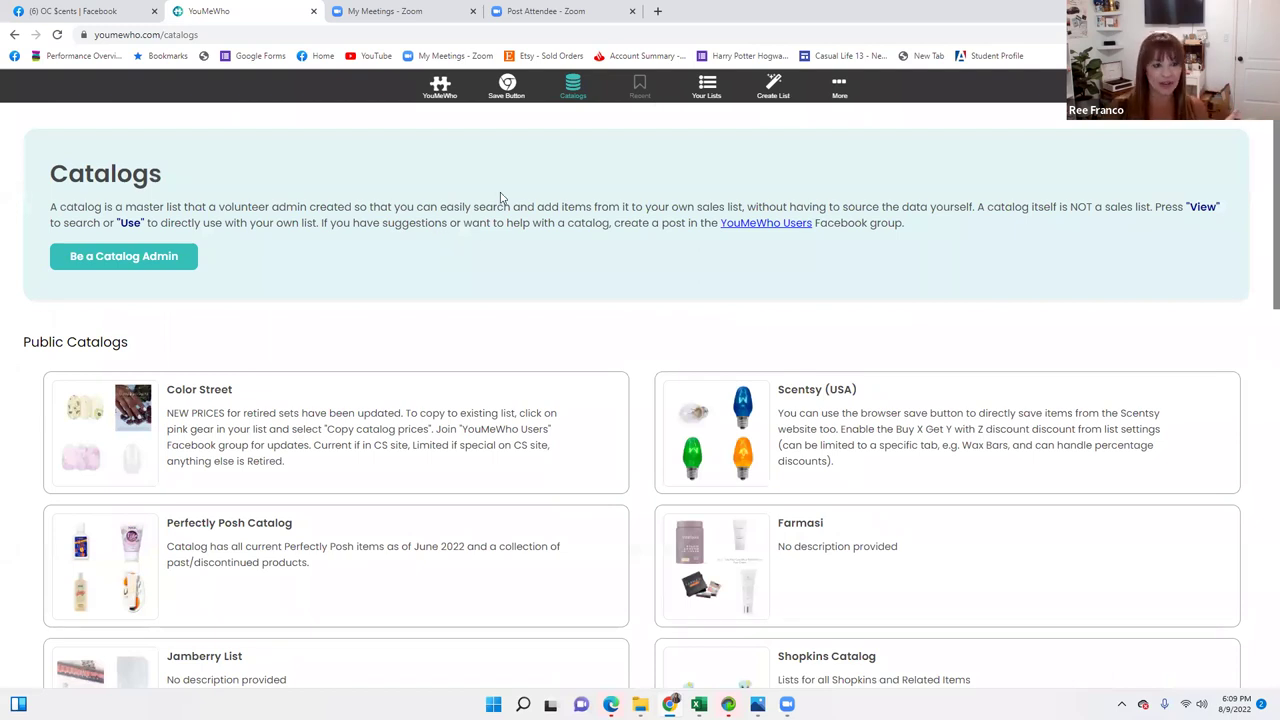
# Step: Create a new list from the overview of your lists and name it "August Blowout"
pyautogui.click(708, 90)
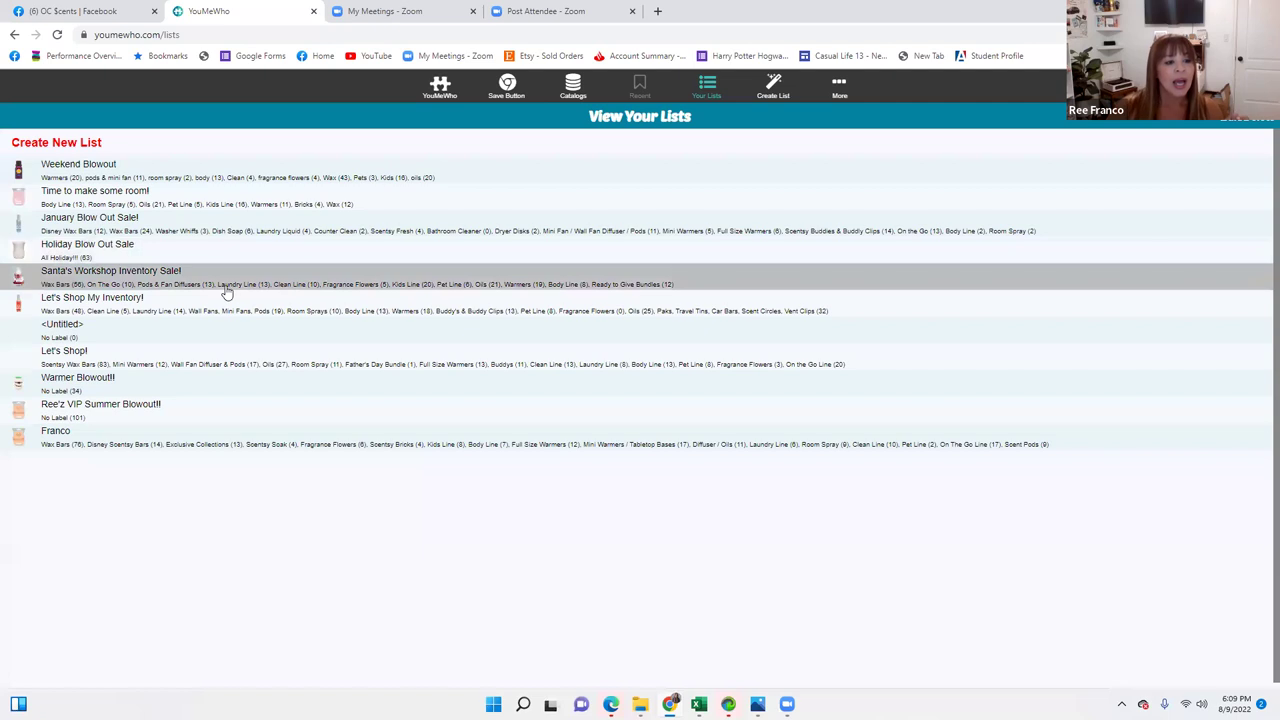
pyautogui.click(70, 148)
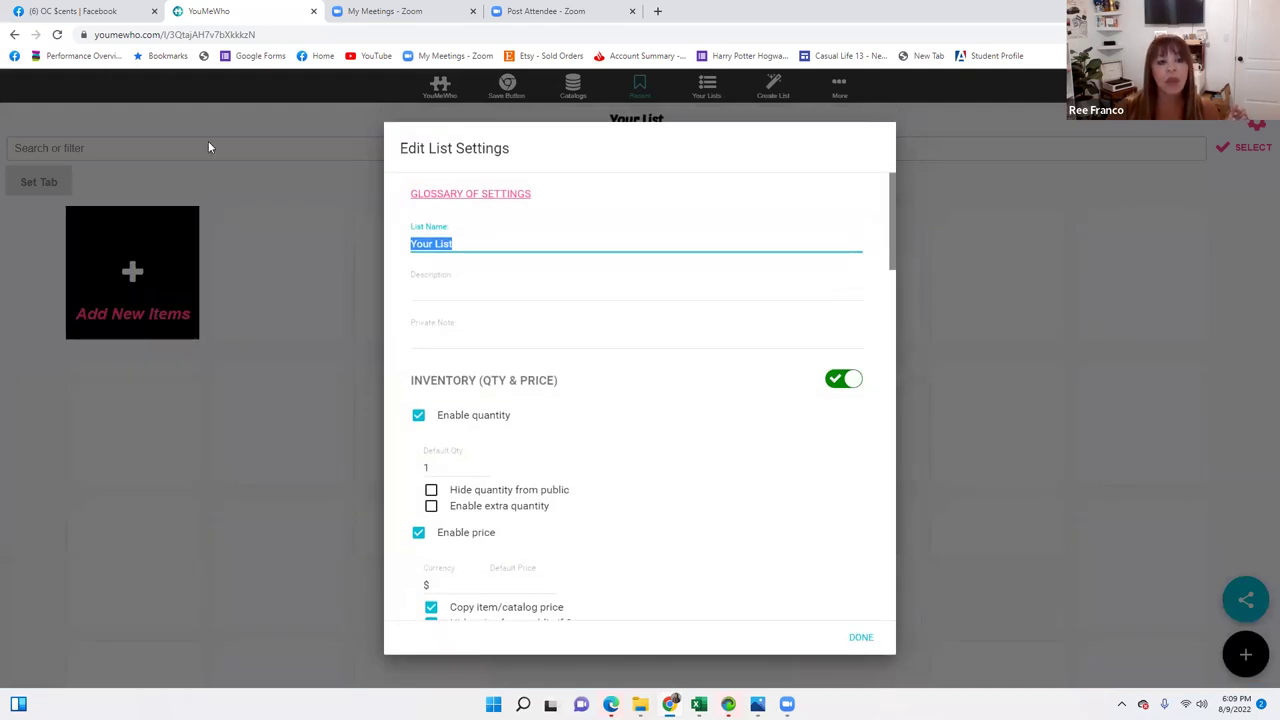
pyautogui.click(476, 242)
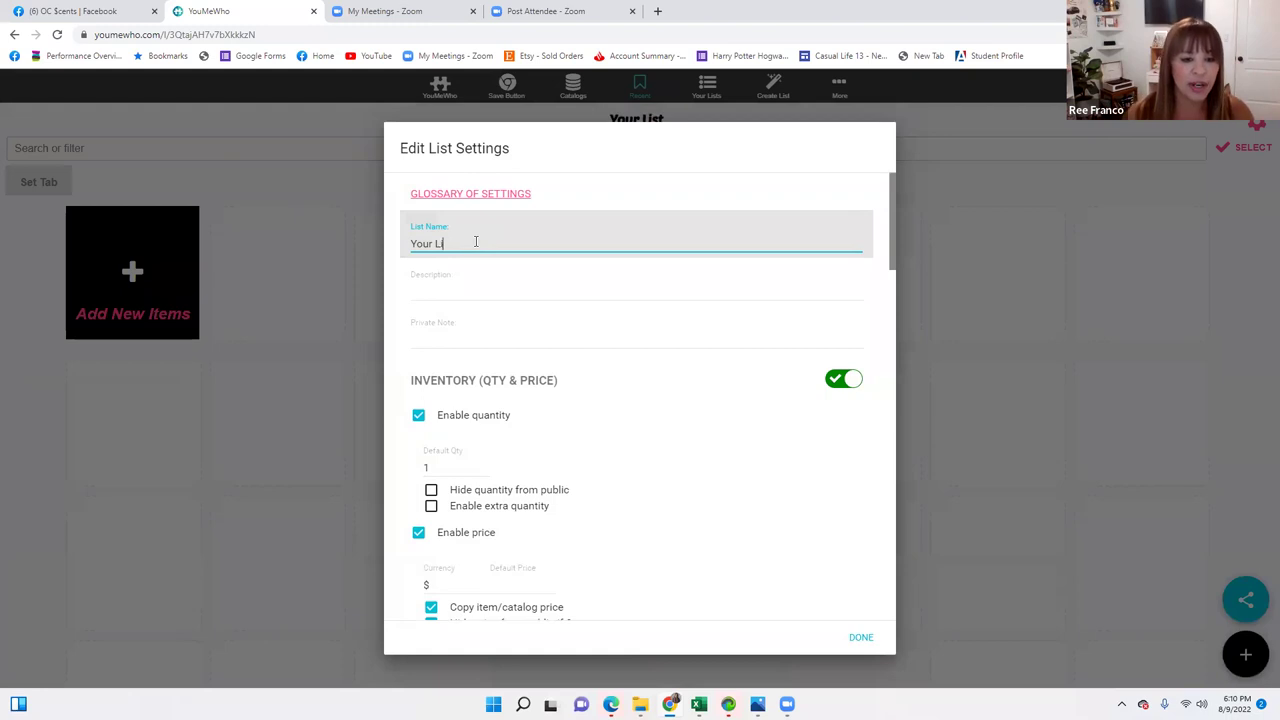
pyautogui.press('BackSpace')
pyautogui.press('BackSpace')
pyautogui.press('BackSpace')
pyautogui.press('BackSpace')
pyautogui.write('SAu')
pyautogui.press('BackSpace')
pyautogui.press('BackSpace')
pyautogui.press('BackSpace')
pyautogui.write('August')
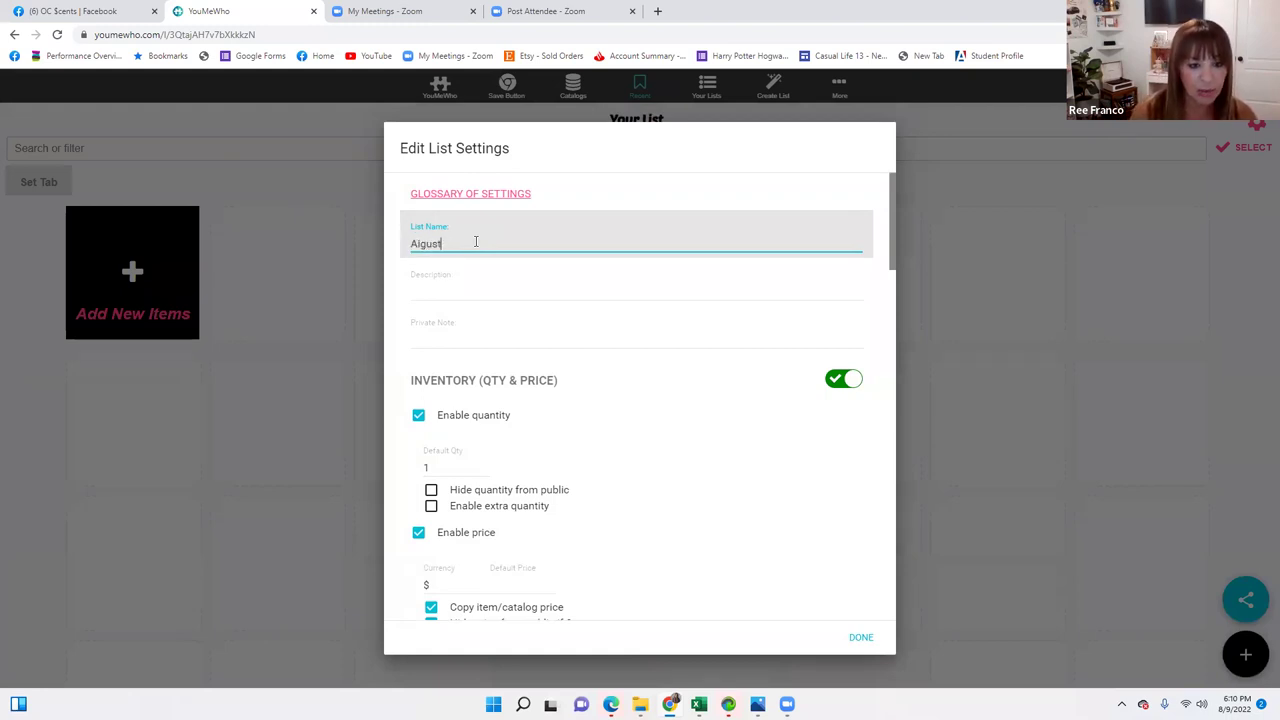
pyautogui.press('BackSpace')
pyautogui.press('BackSpace')
pyautogui.press('BackSpace')
pyautogui.press('BackSpace')
pyautogui.write('usg')
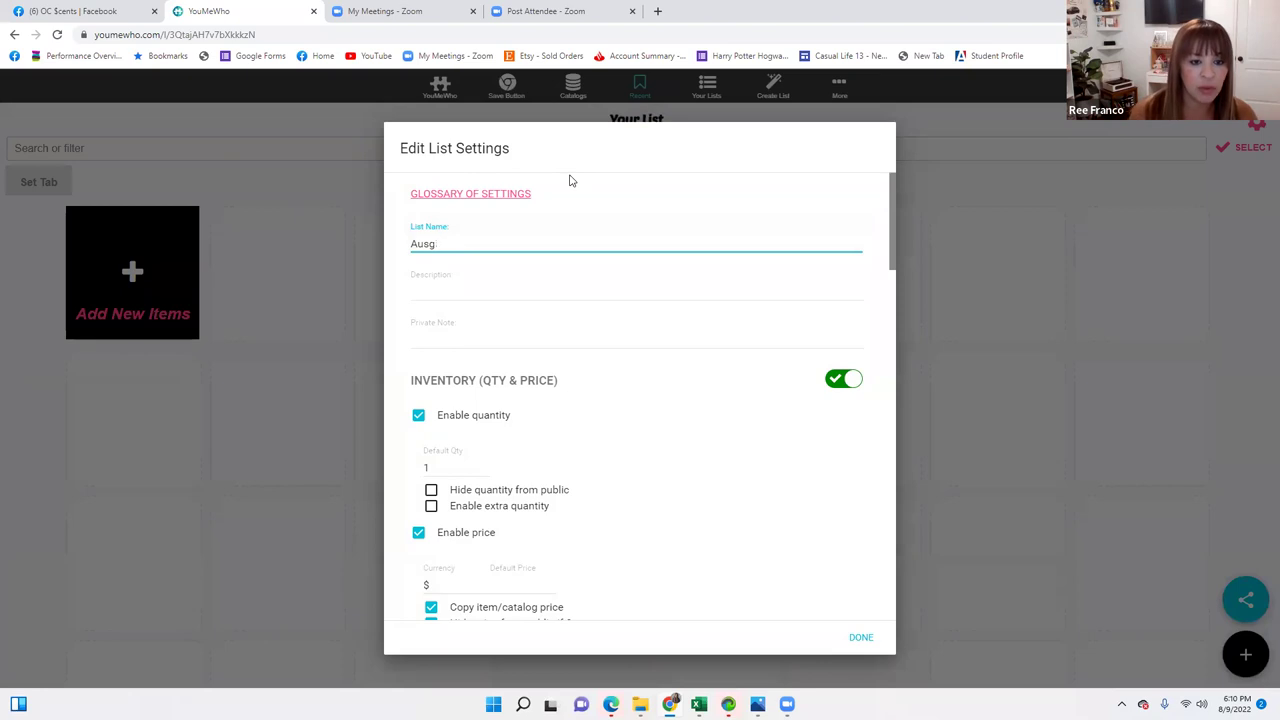
pyautogui.write('iugust')
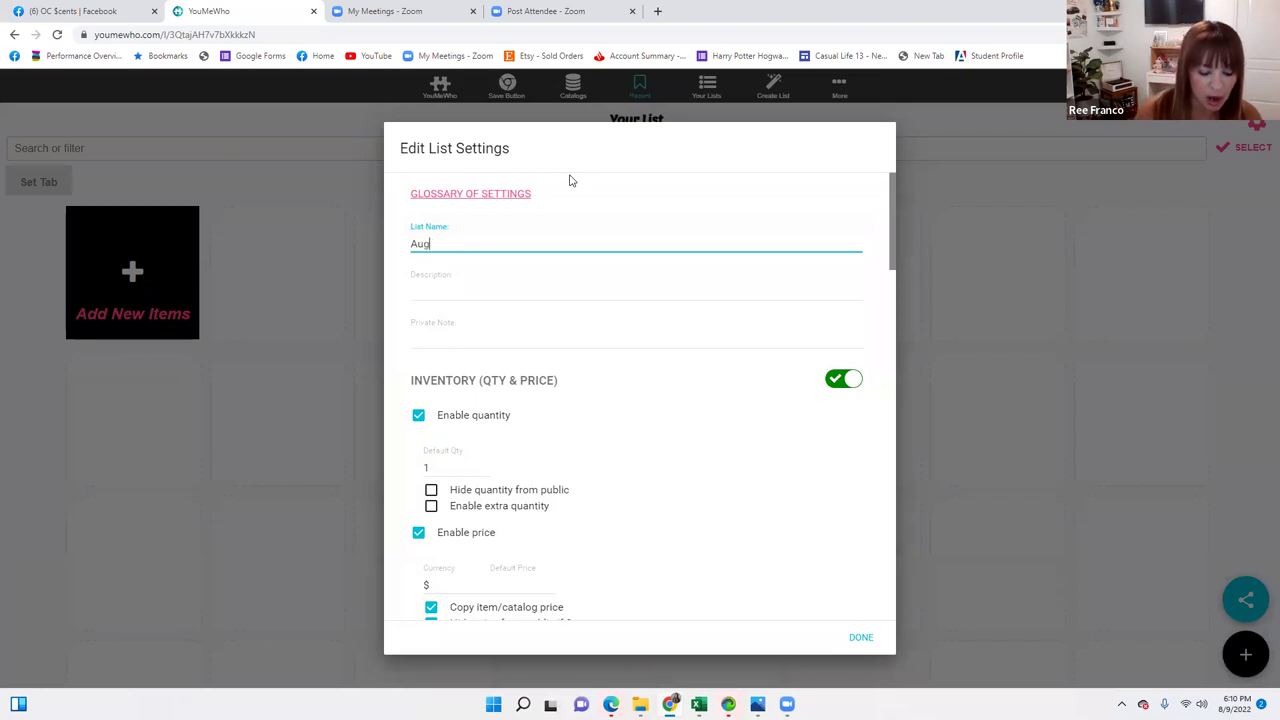
pyautogui.write(' B')
pyautogui.press('BackSpace')
pyautogui.write('Blowout')
# Step: Fill in the list description with "Make sure to request invoice at when you're done shopping."
pyautogui.click(508, 286)
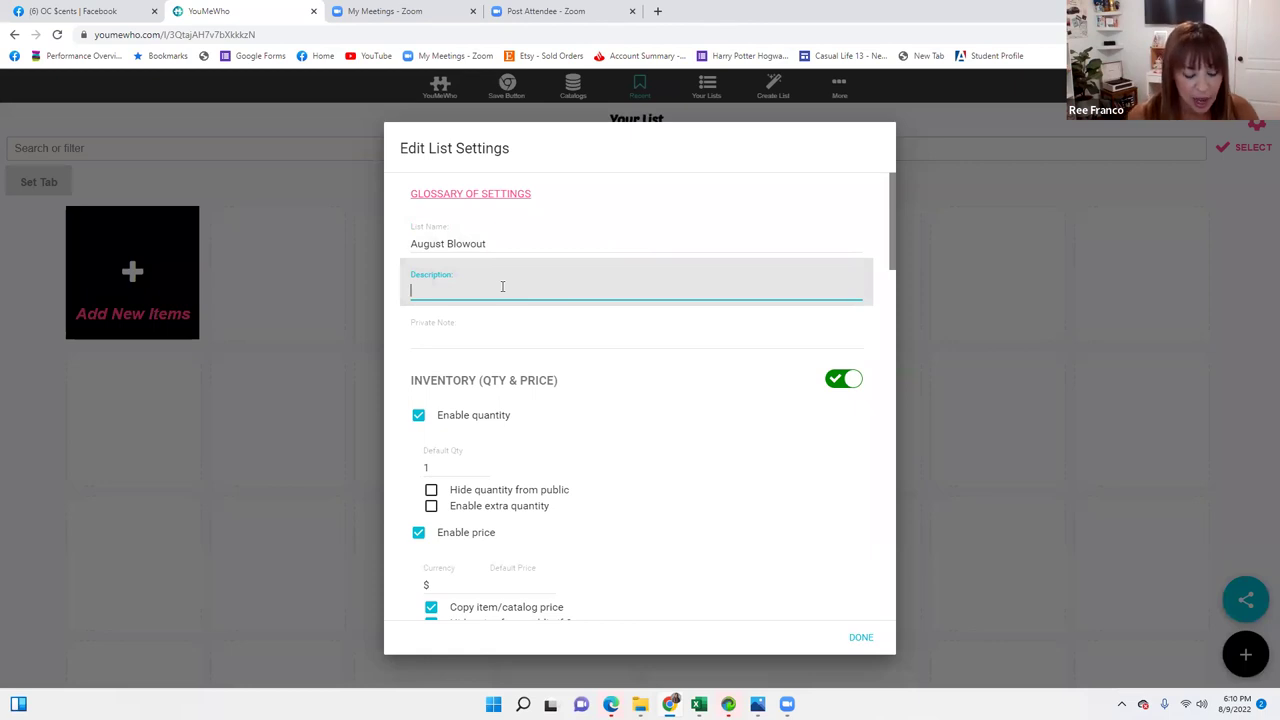
pyautogui.write('Ma')
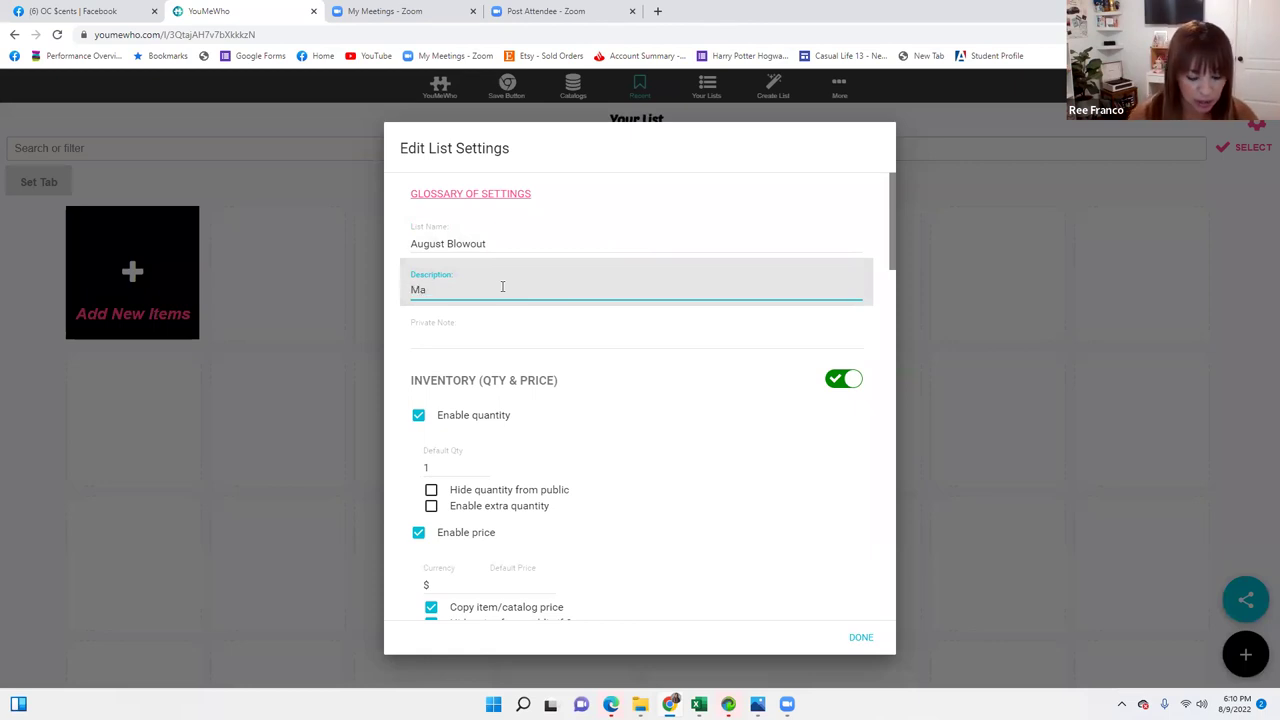
pyautogui.write('ke sure')
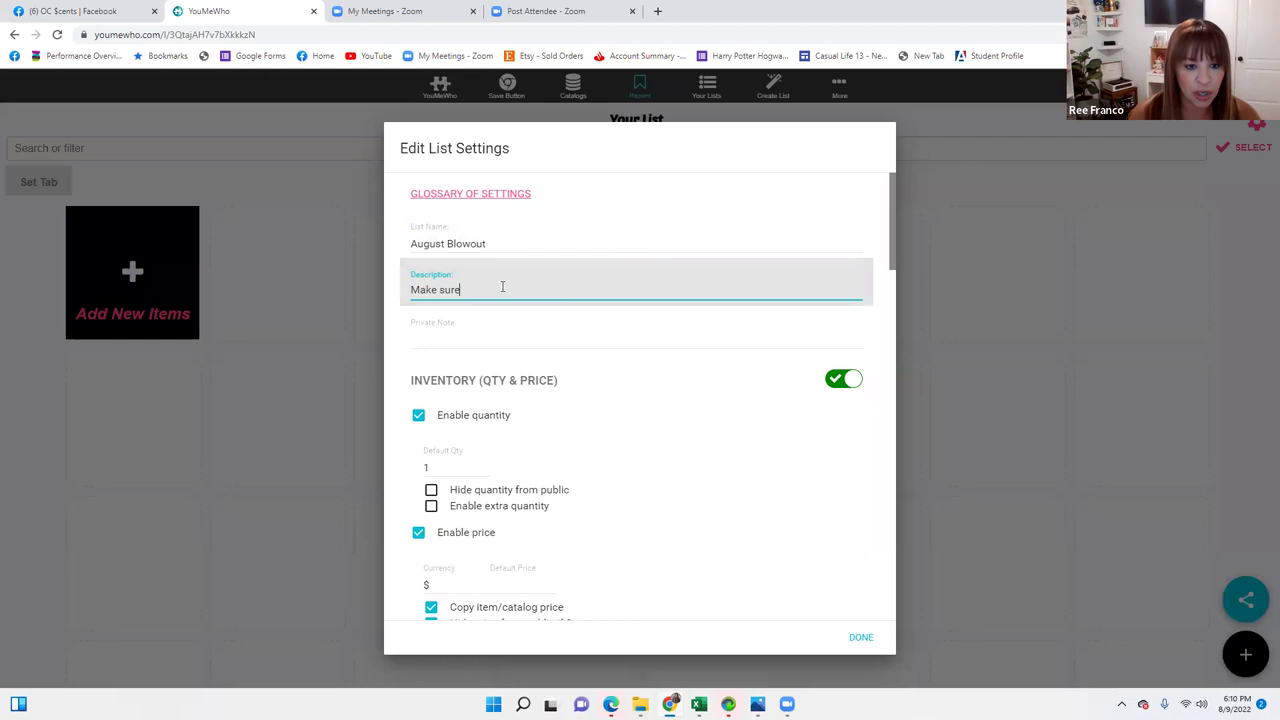
pyautogui.write(' to re')
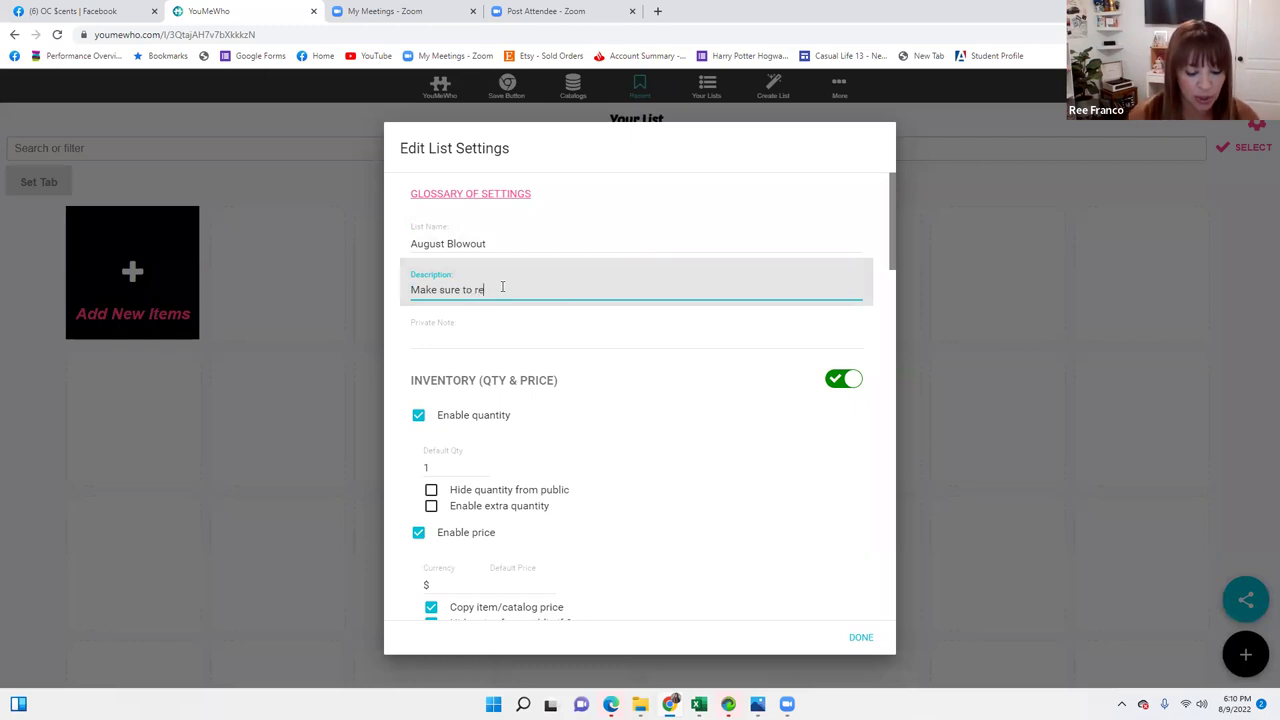
pyautogui.write('quest invoice at when your')
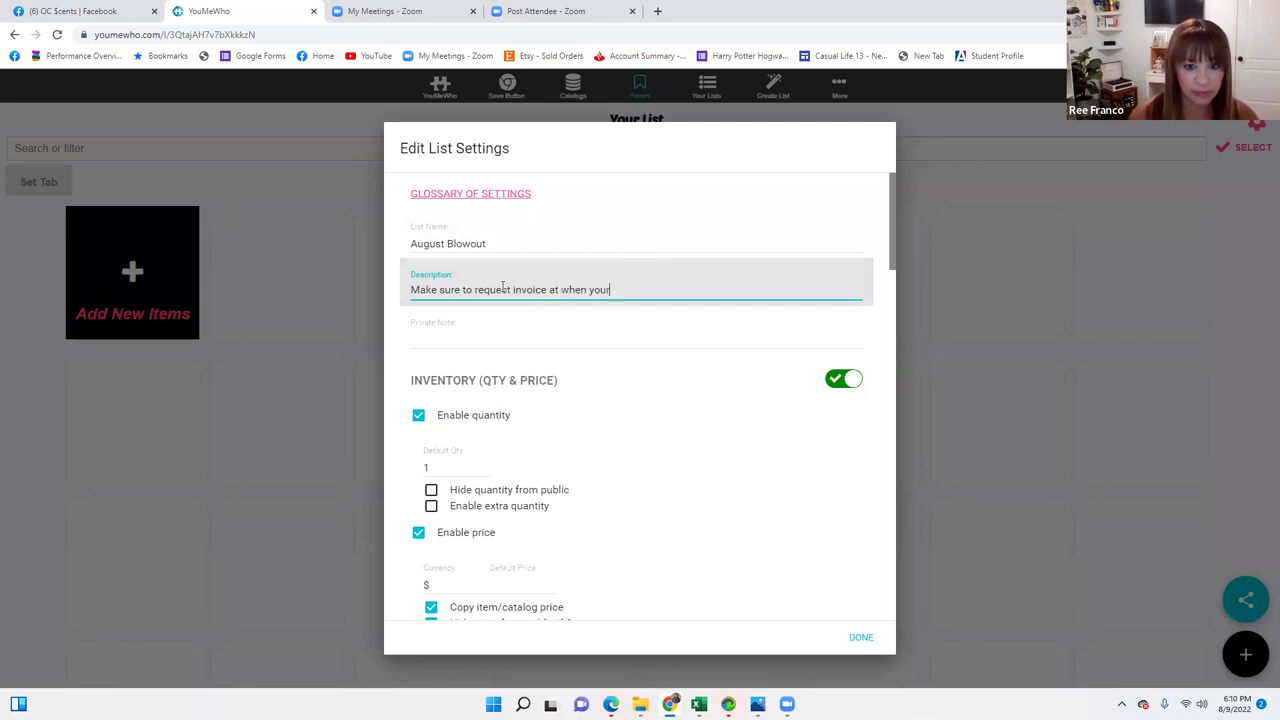
pyautogui.press('BackSpace')
pyautogui.write("'re do")
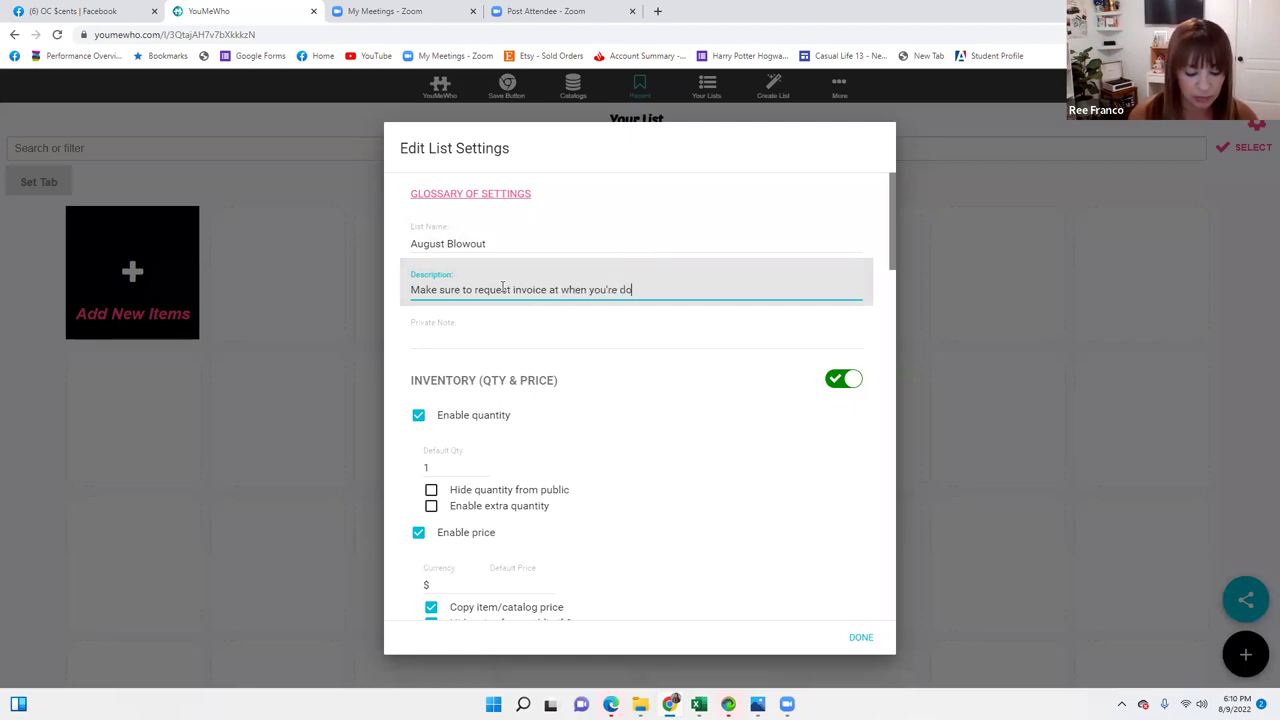
pyautogui.write('ne shopping')
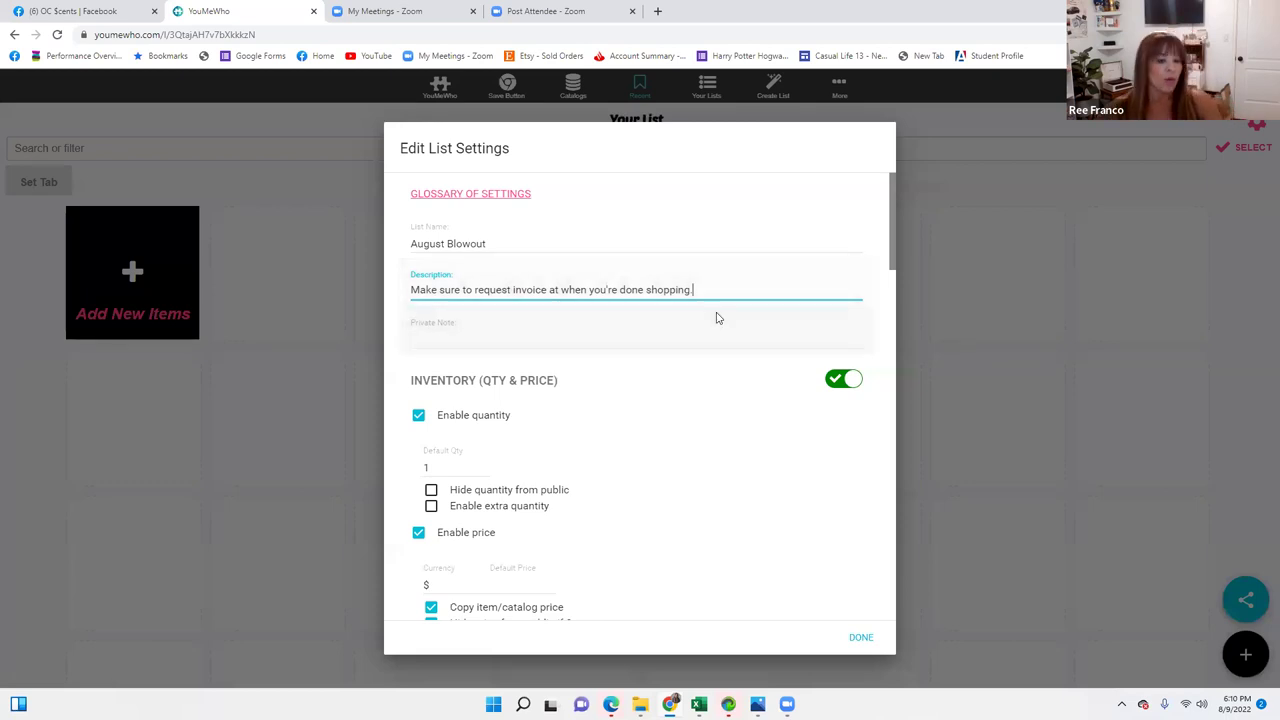
# Step: Turn off copying the item/catalog price in the inventory settings, keeping the catalog price hidden in item detail
pyautogui.scroll(-1, 752, 362)
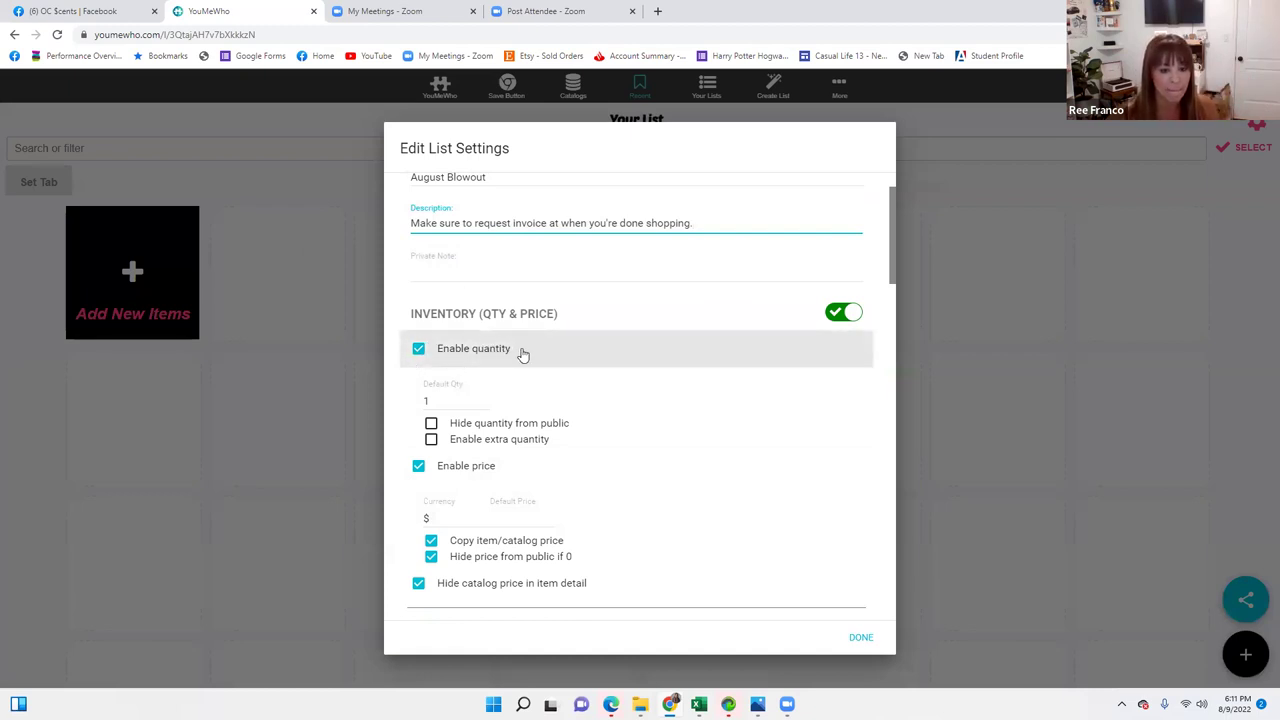
pyautogui.scroll(-1, 521, 354)
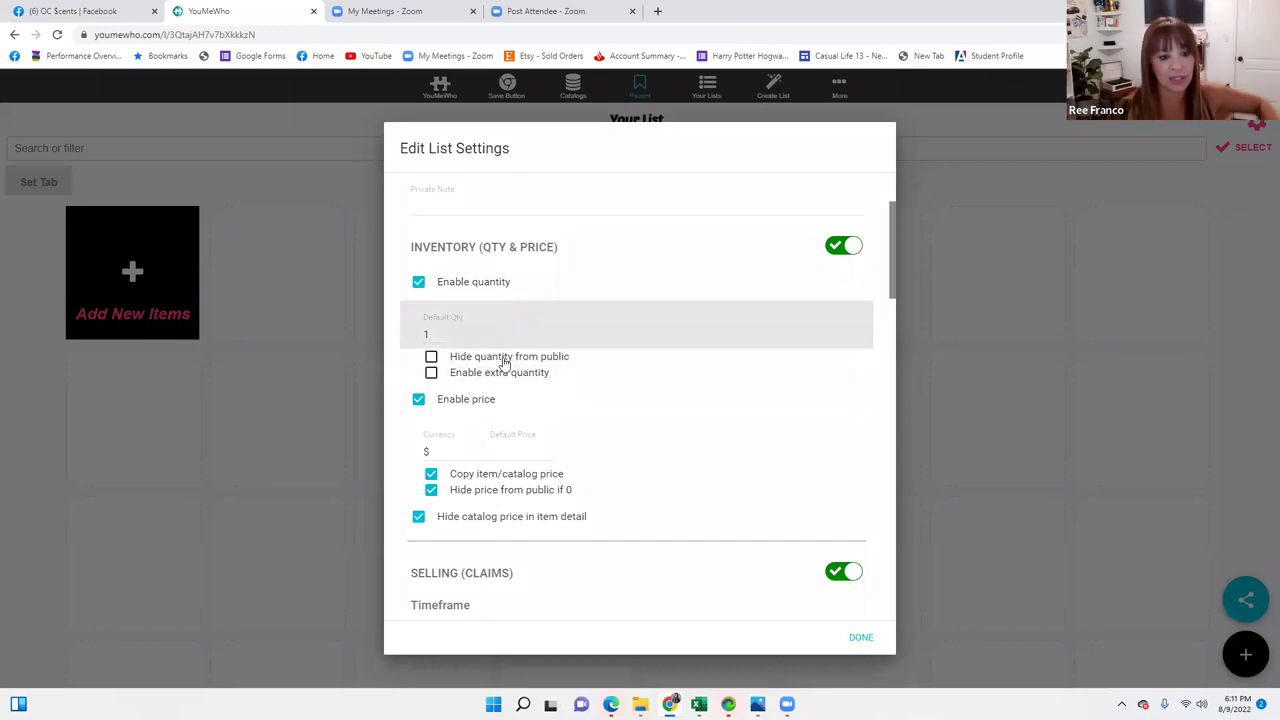
pyautogui.scroll(-1, 505, 363)
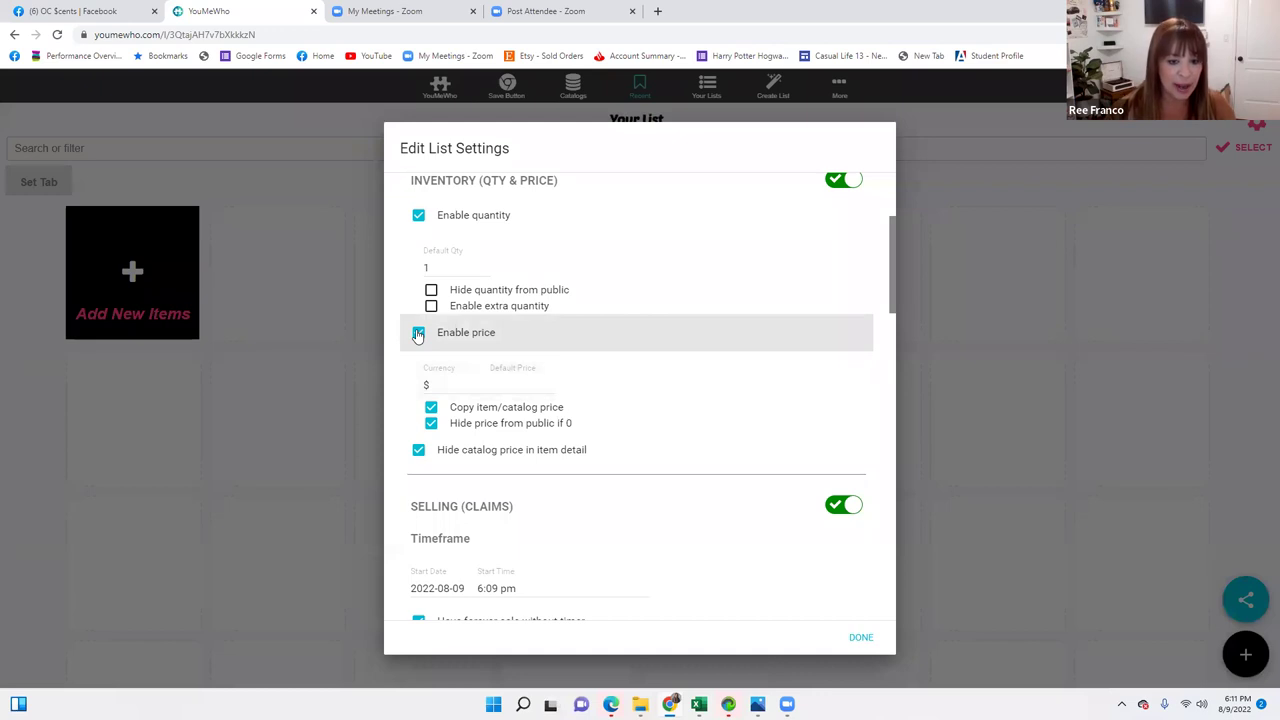
pyautogui.click(430, 408)
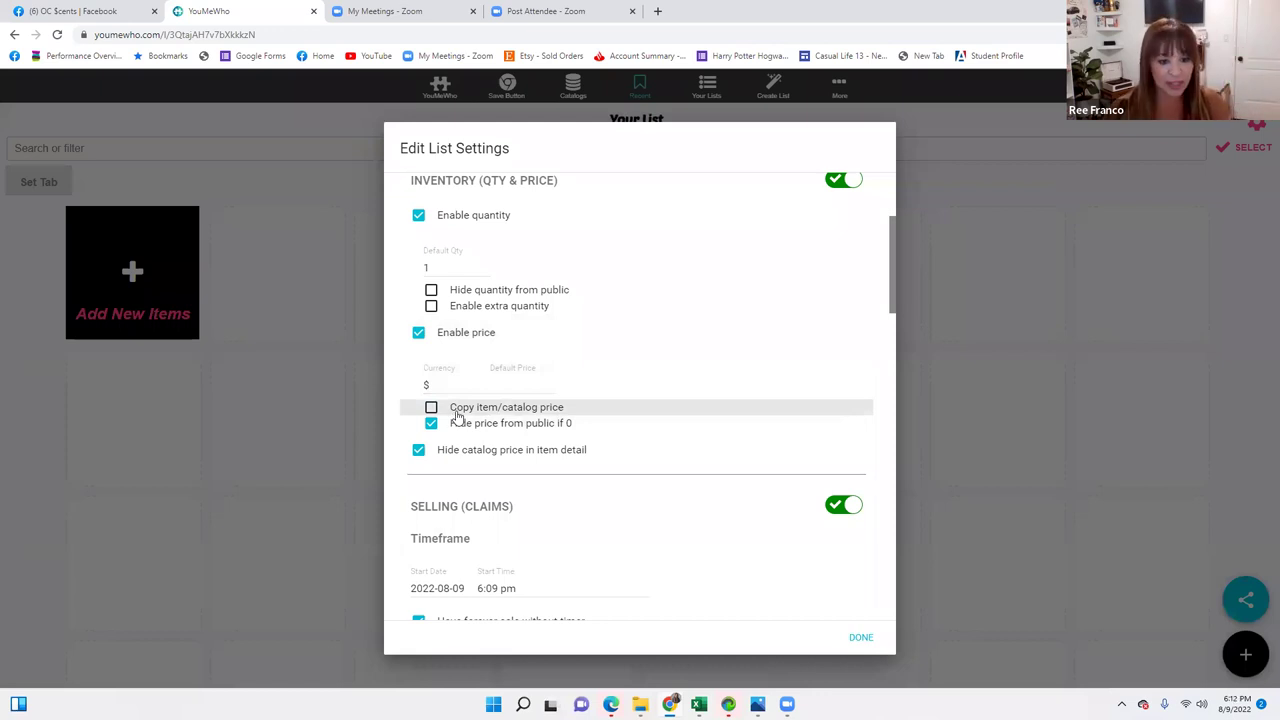
pyautogui.click(430, 408)
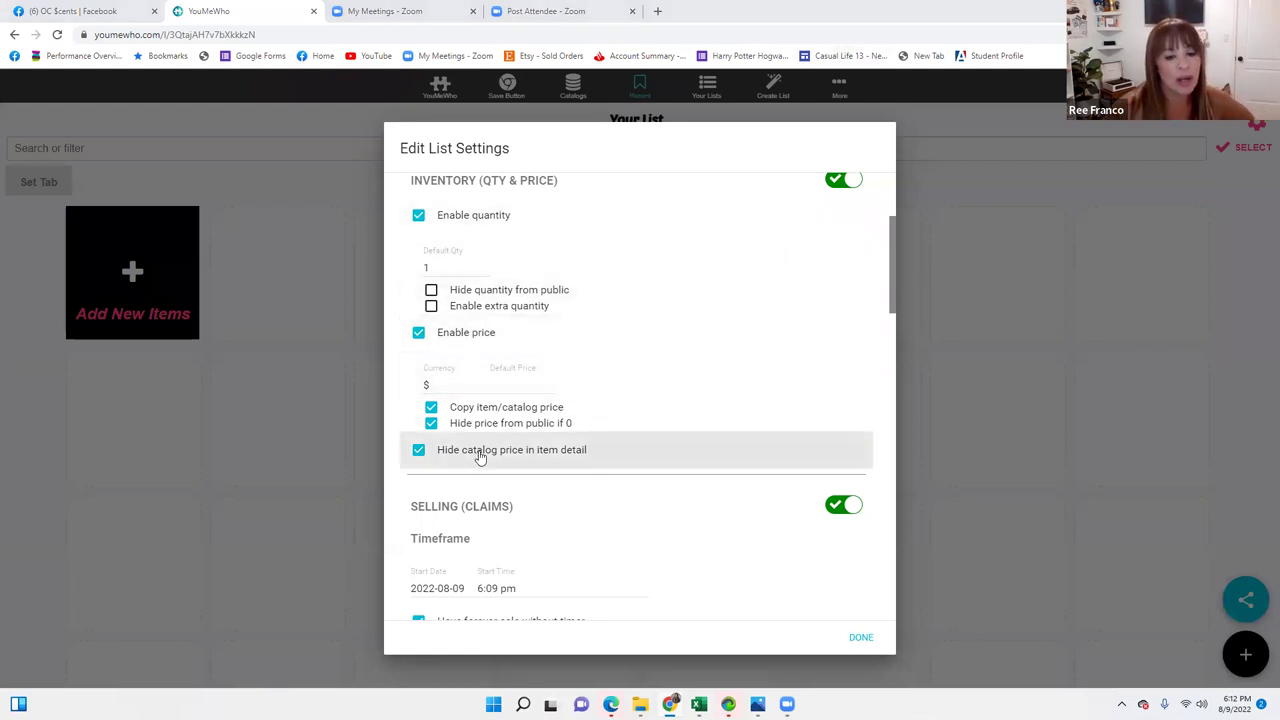
pyautogui.click(418, 452)
pyautogui.click(418, 451)
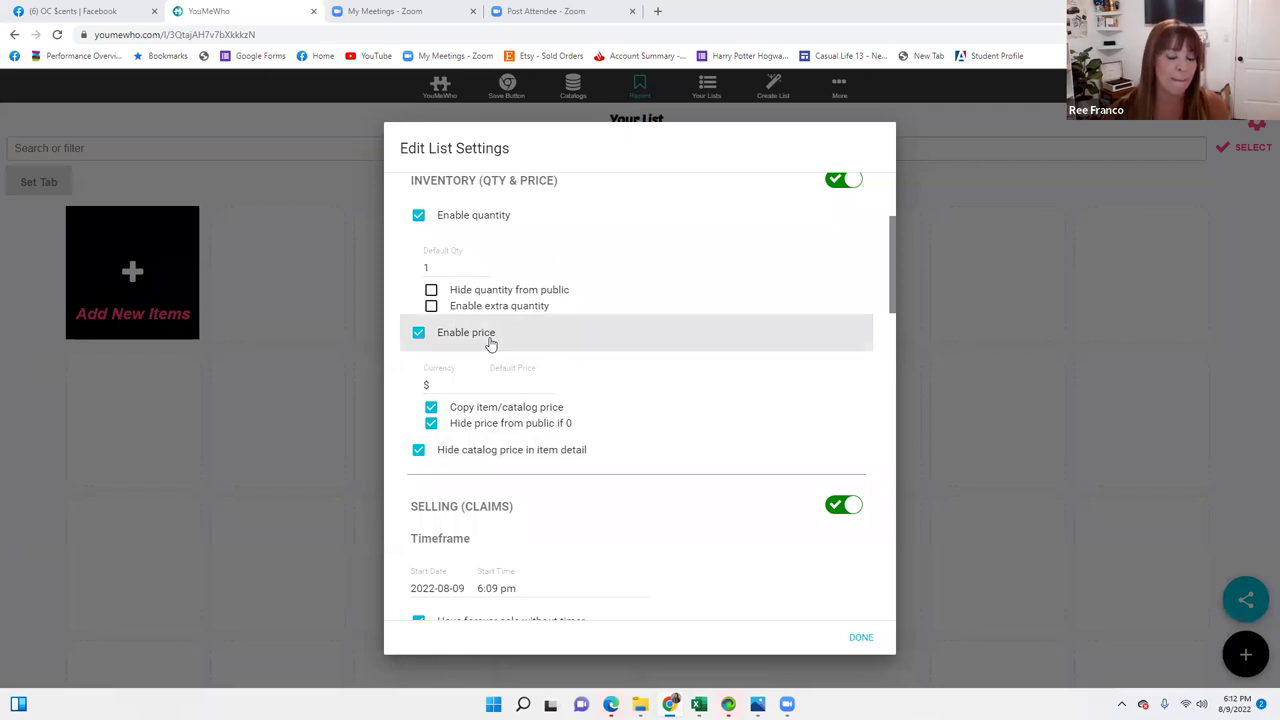
pyautogui.click(433, 410)
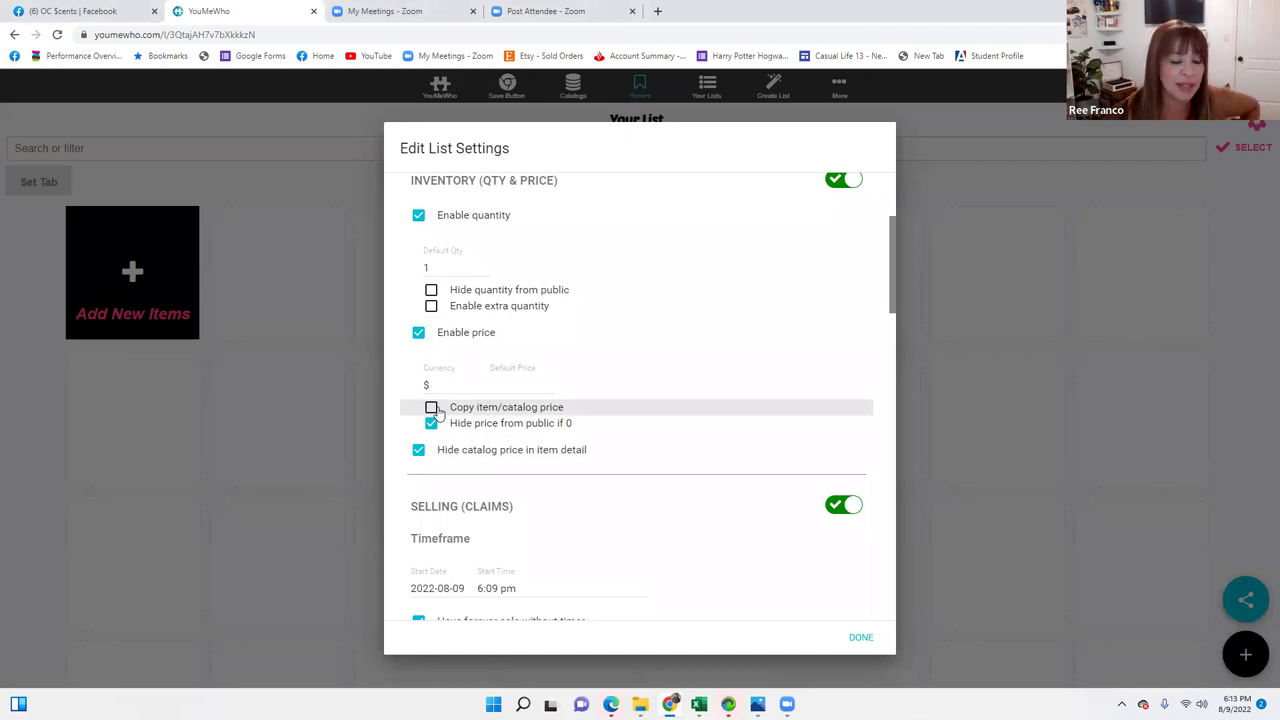
# Step: Switch the Selling (Claims) section off and back on
pyautogui.scroll(-2, 480, 430)
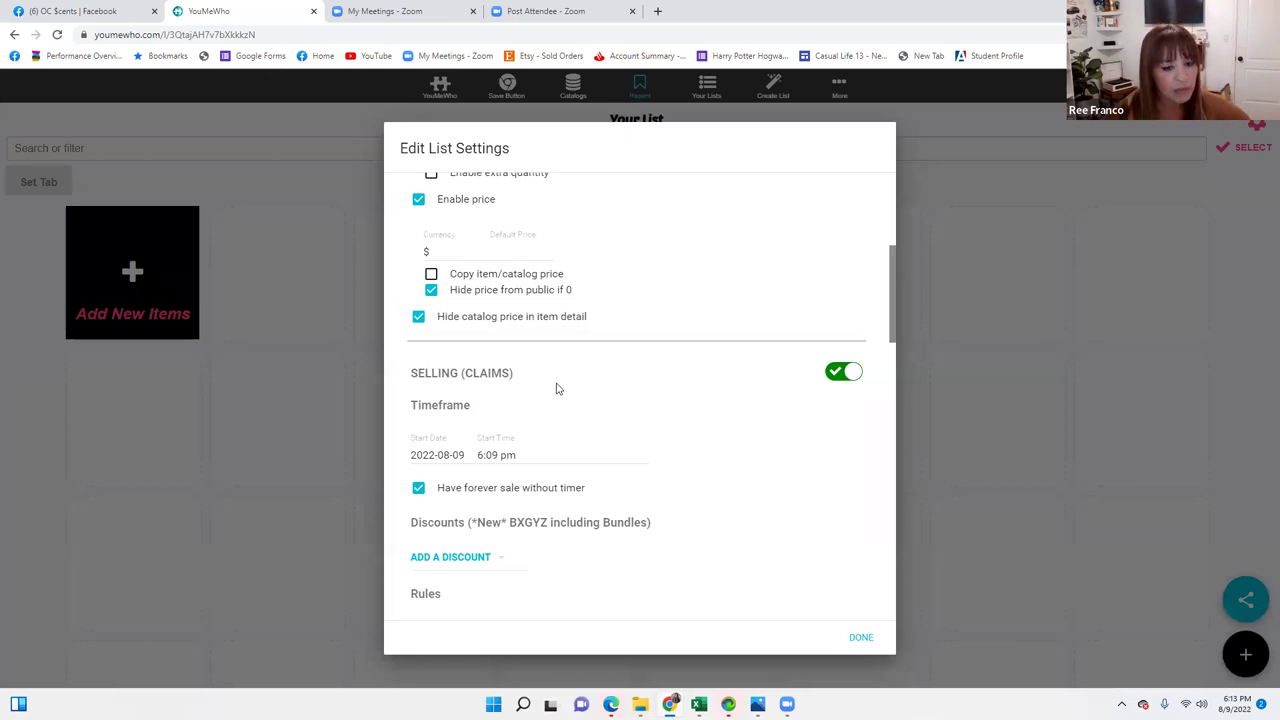
pyautogui.scroll(-1, 557, 389)
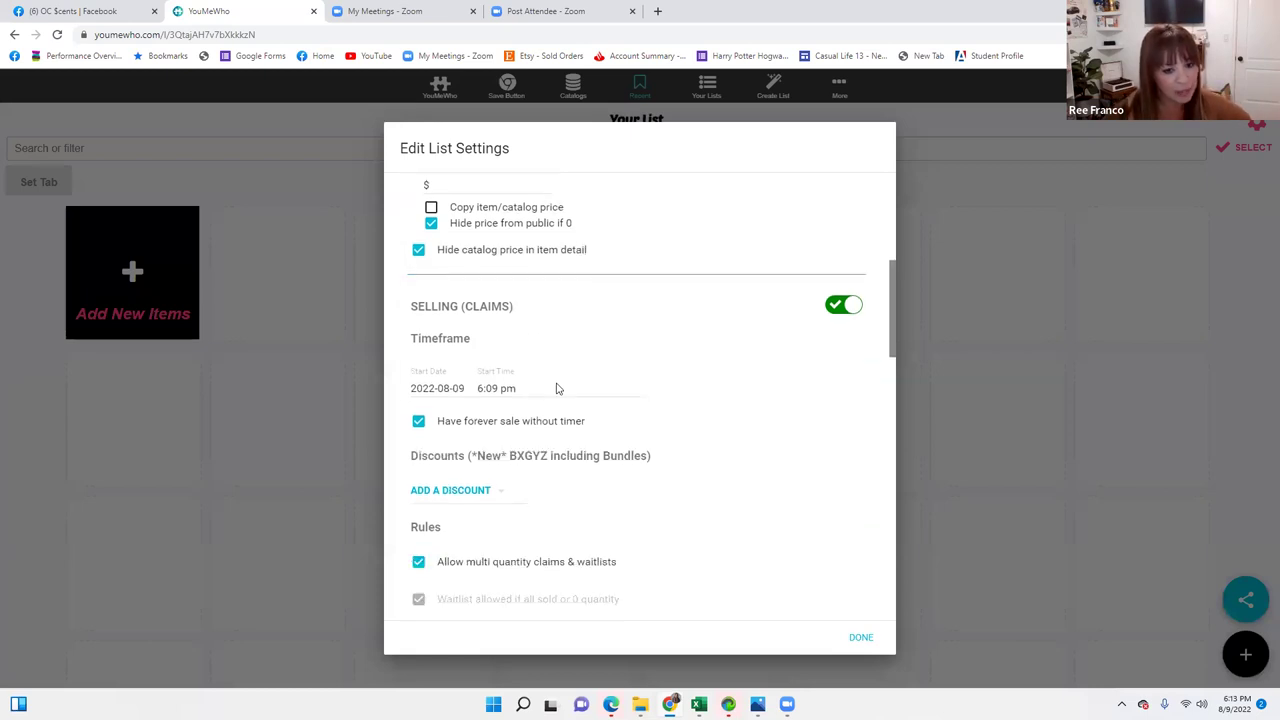
pyautogui.click(844, 306)
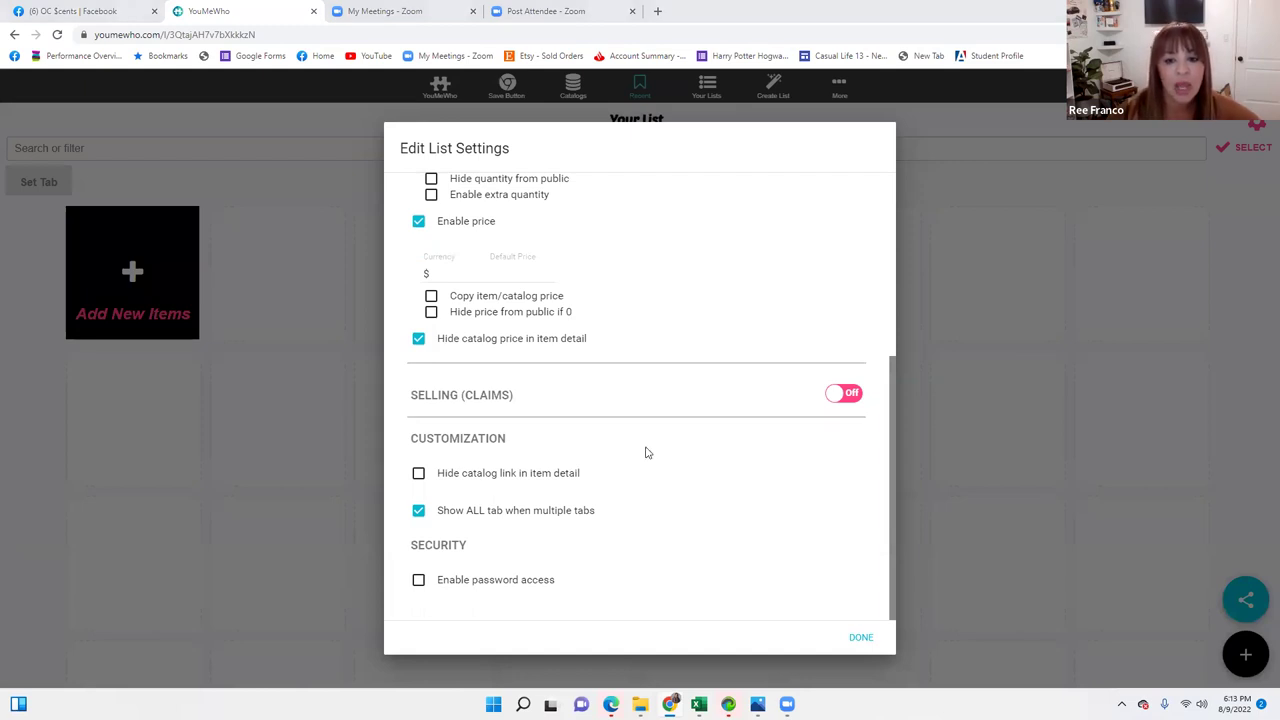
pyautogui.click(841, 393)
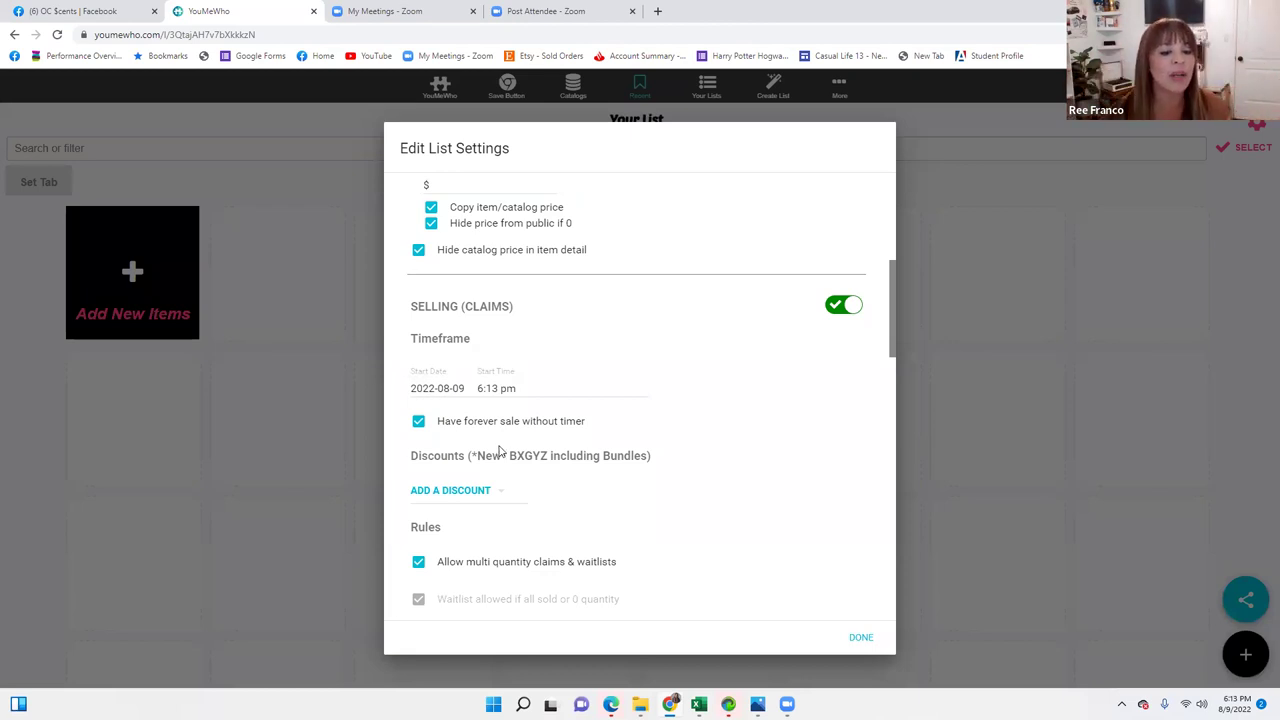
# Step: Set the start date of the sale's timeframe to August 10, 2022
pyautogui.click(525, 390)
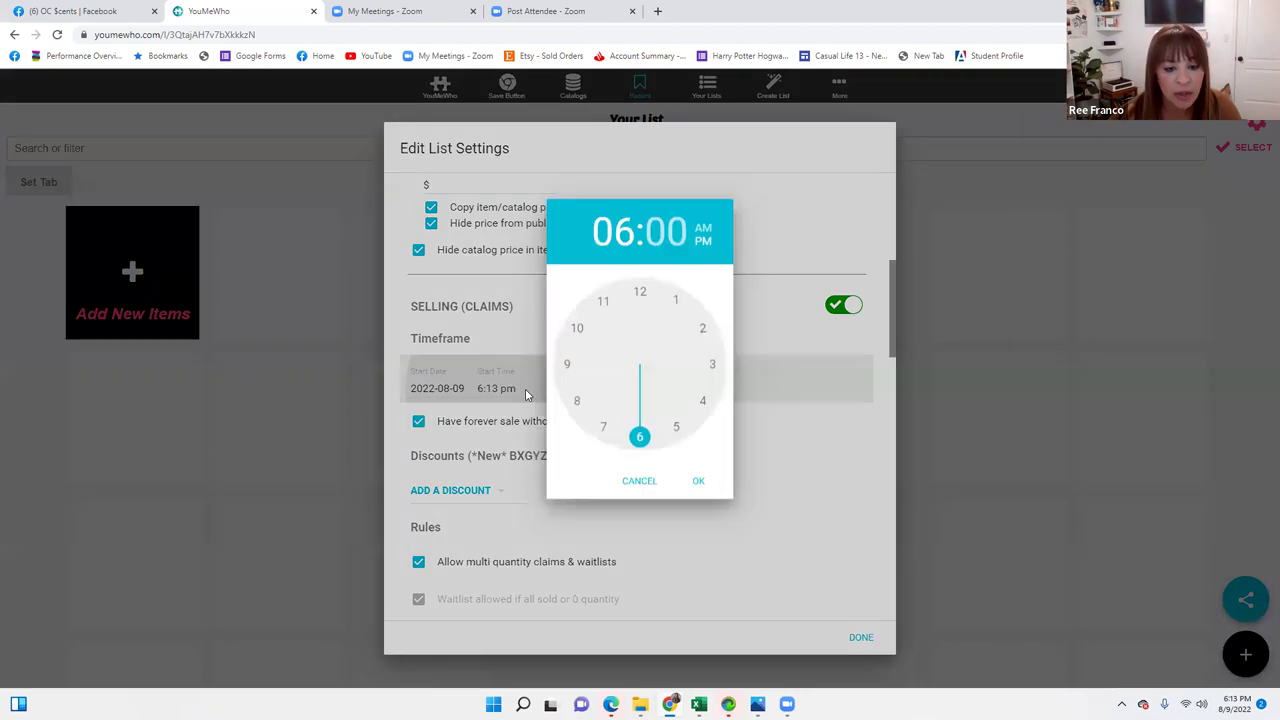
pyautogui.click(441, 387)
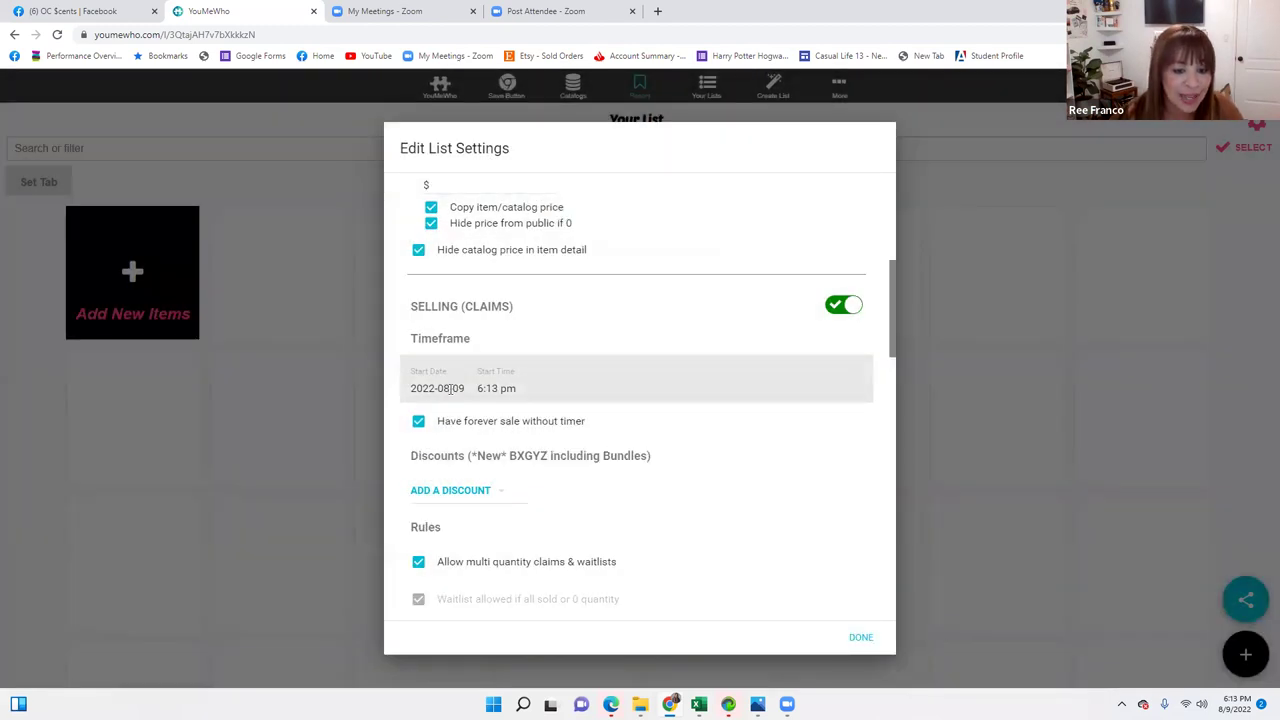
pyautogui.click(441, 388)
pyautogui.click(612, 389)
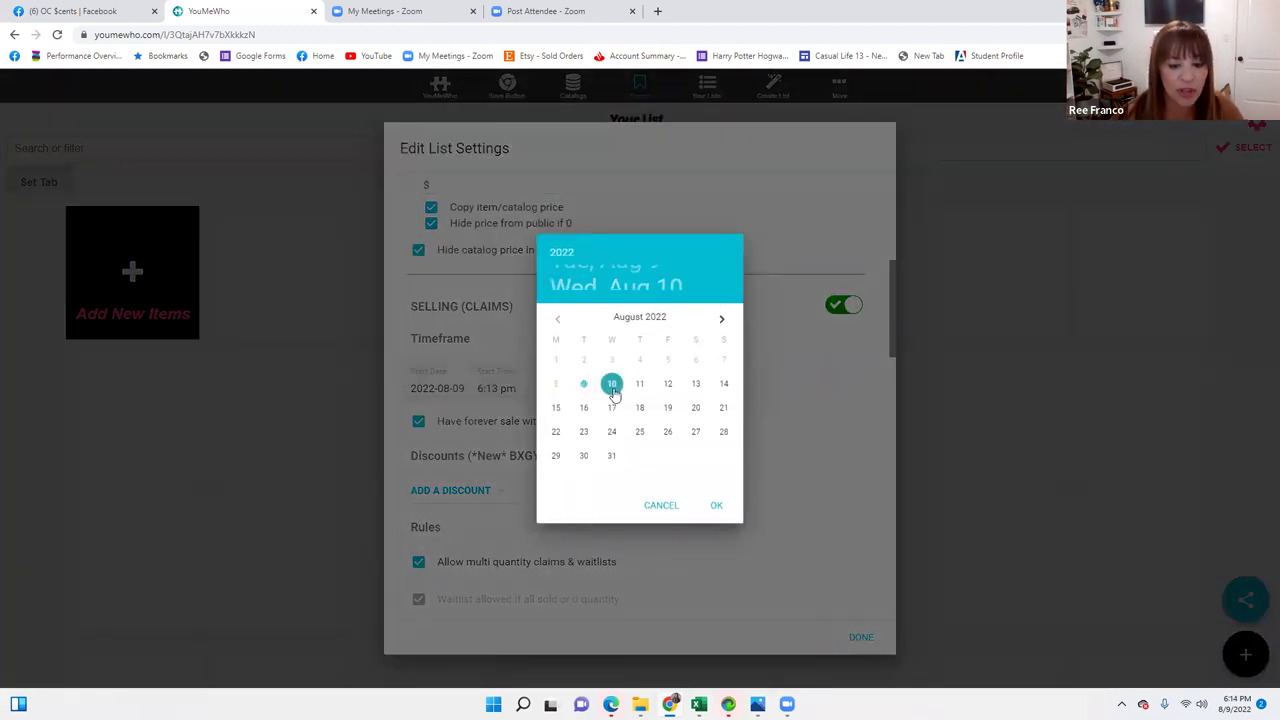
pyautogui.click(714, 507)
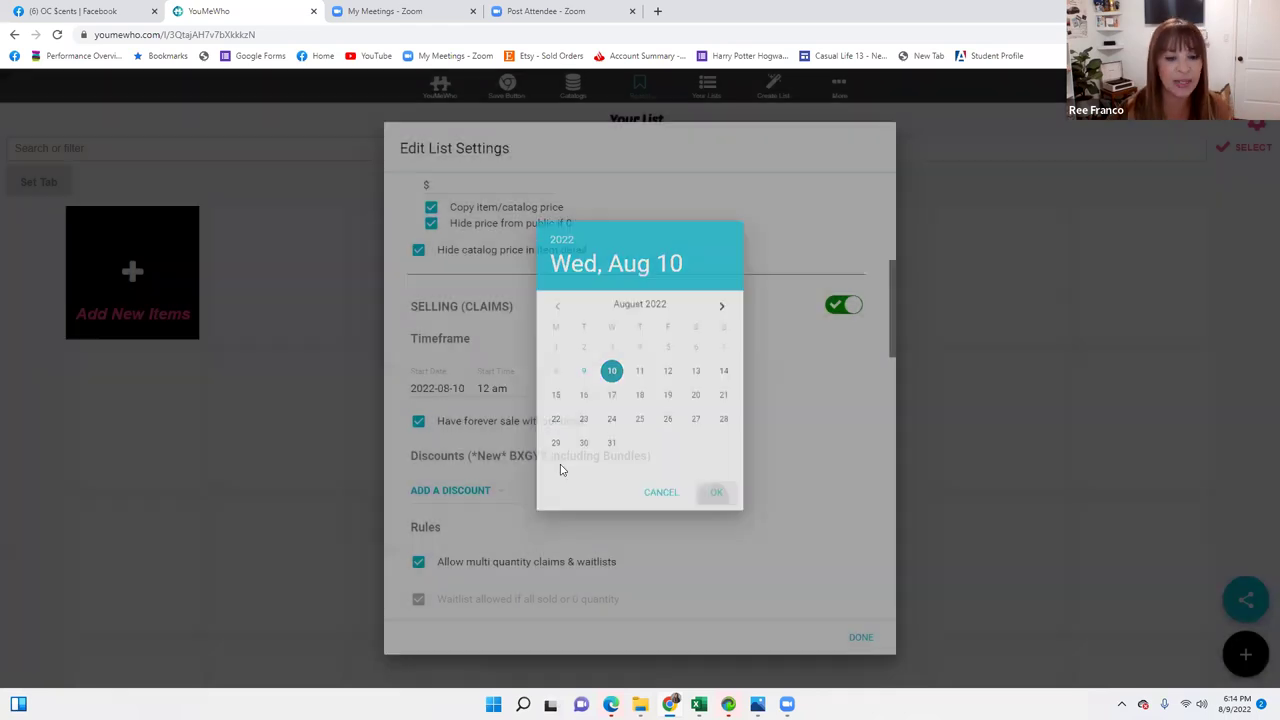
# Step: Set the start time of the sale's timeframe to 6 pm
pyautogui.click(522, 390)
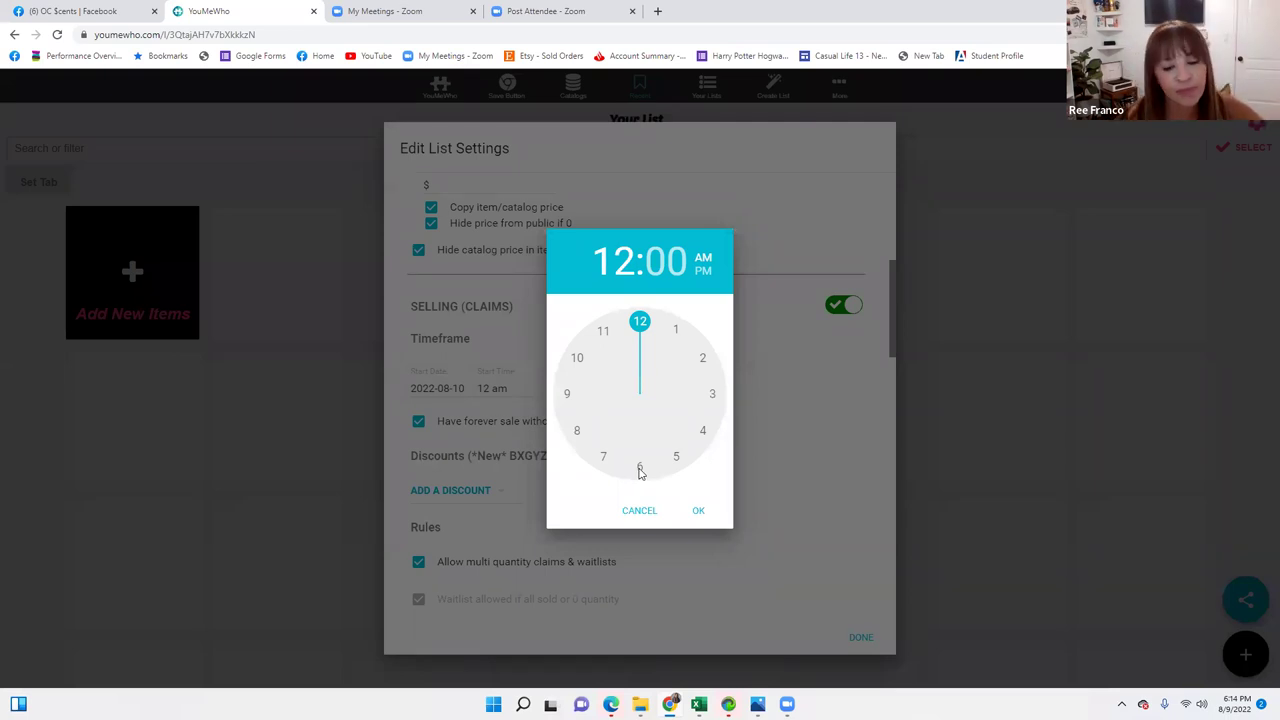
pyautogui.click(640, 470)
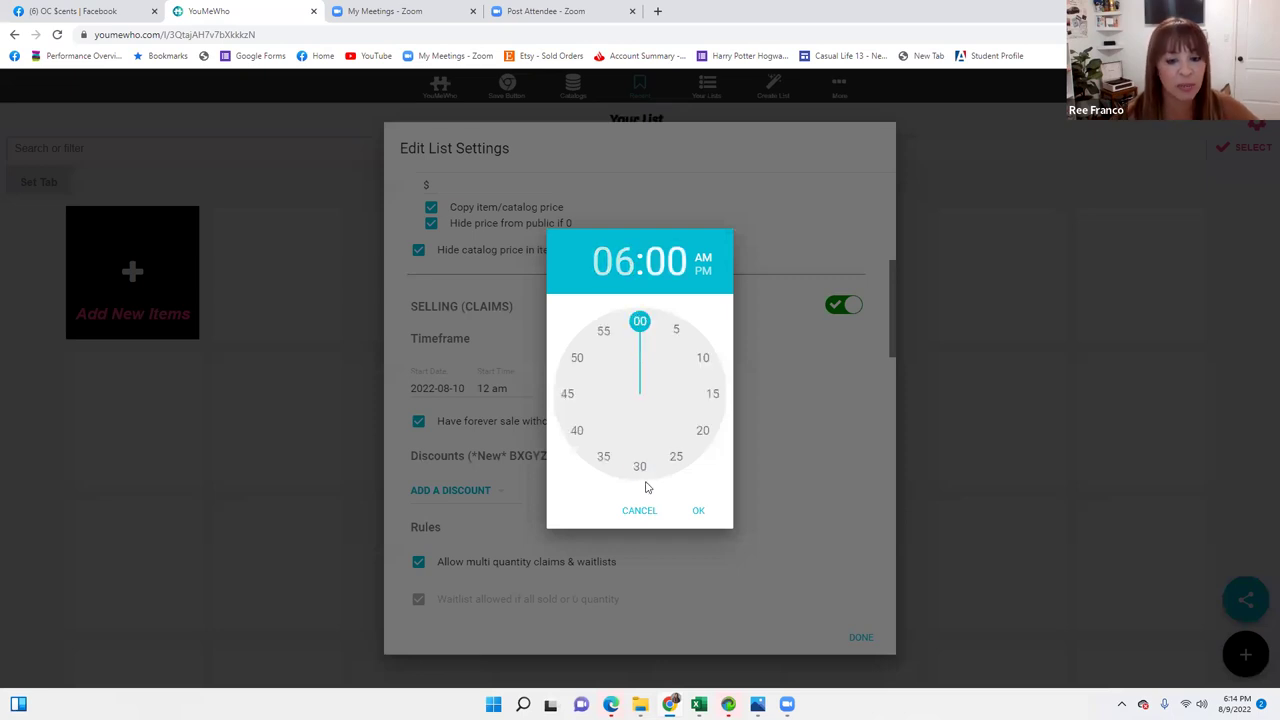
pyautogui.click(700, 272)
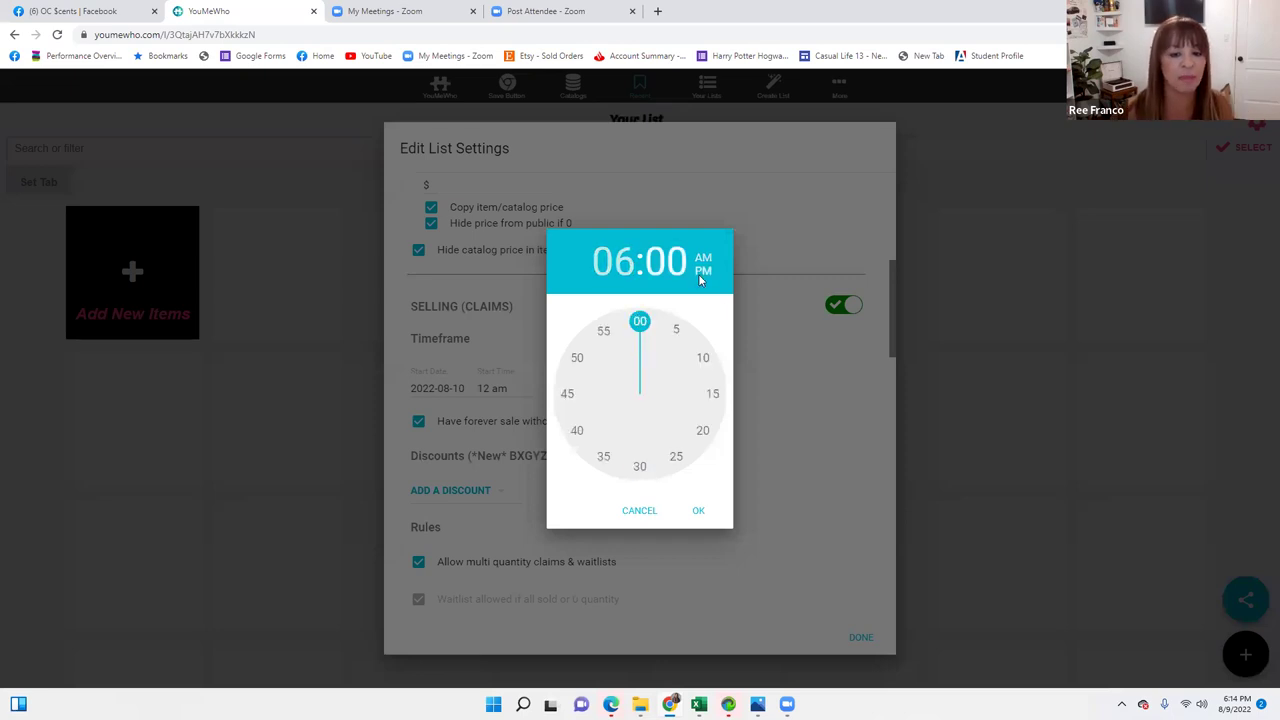
pyautogui.click(698, 512)
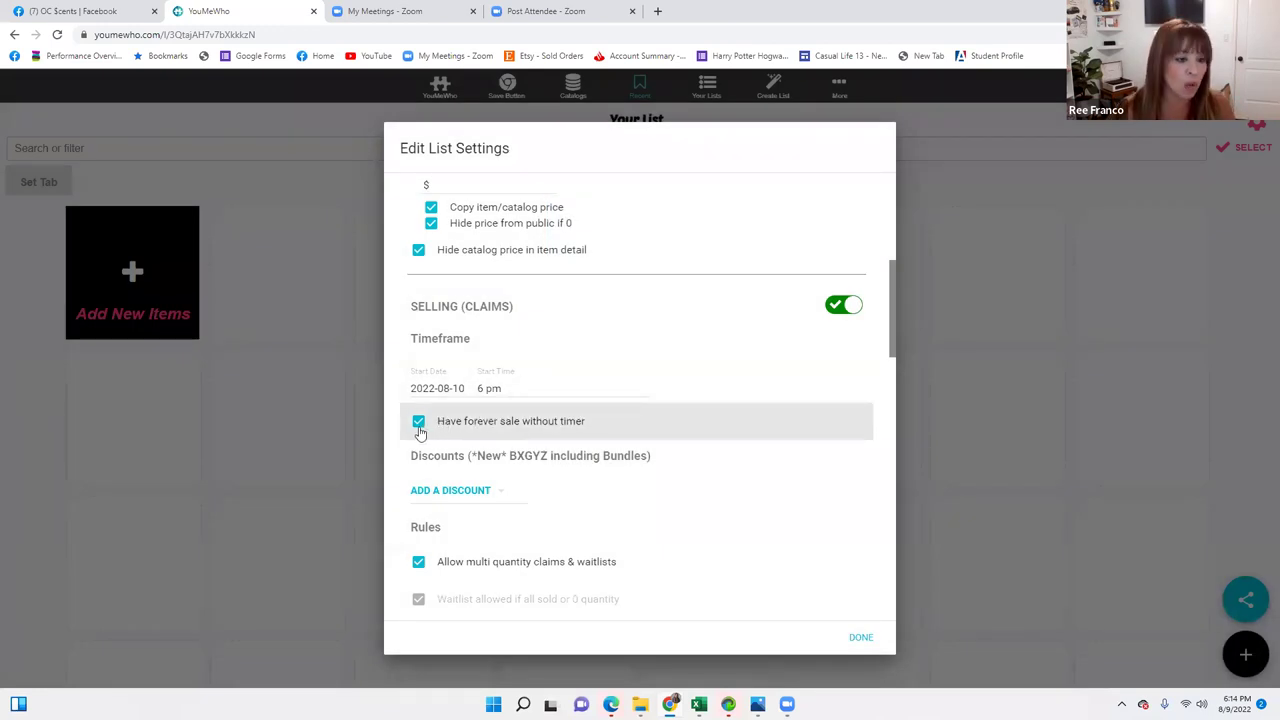
# Step: Turn off the forever sale without timer and set the sale to end on August 22, 2022 at 11 pm
pyautogui.click(418, 424)
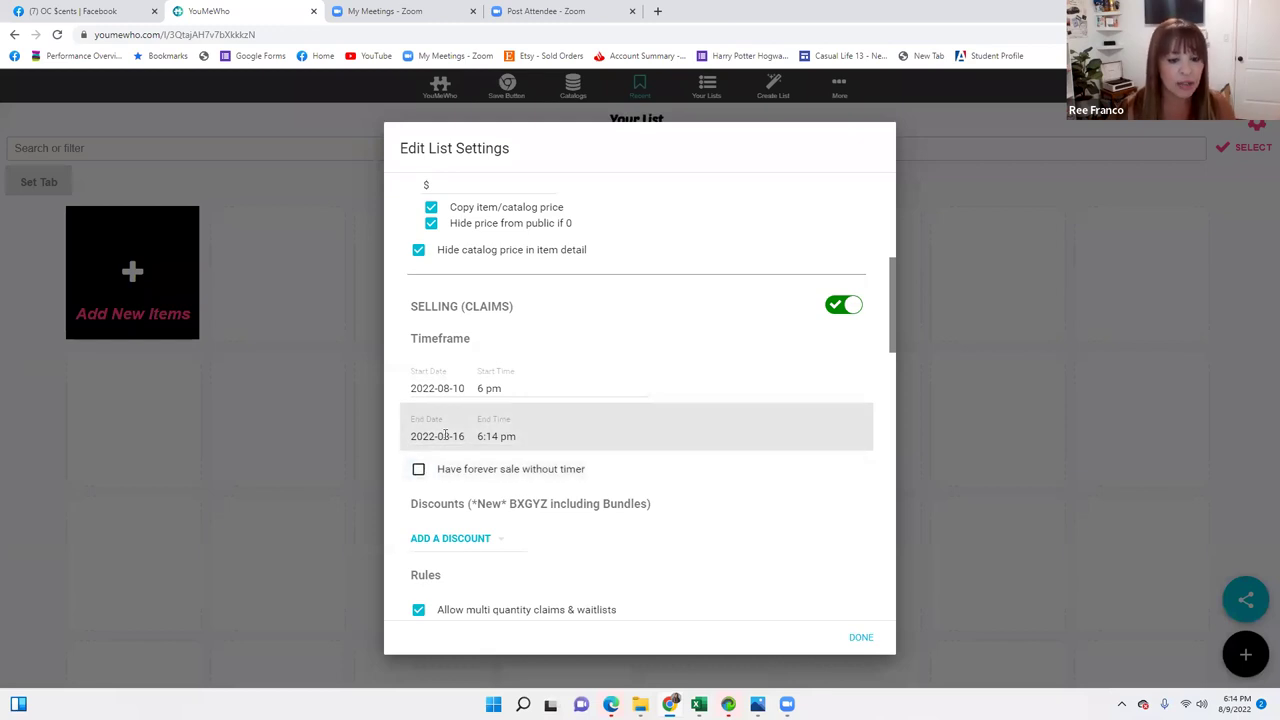
pyautogui.click(446, 433)
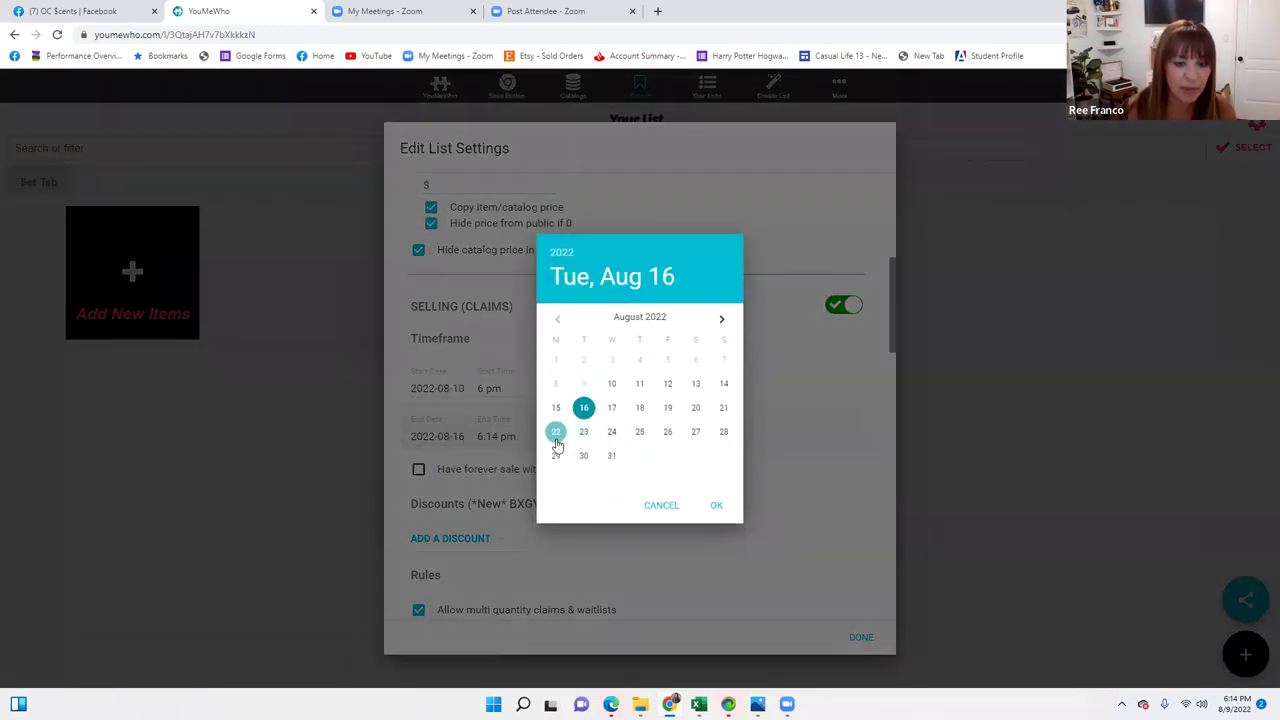
pyautogui.click(557, 438)
pyautogui.click(710, 508)
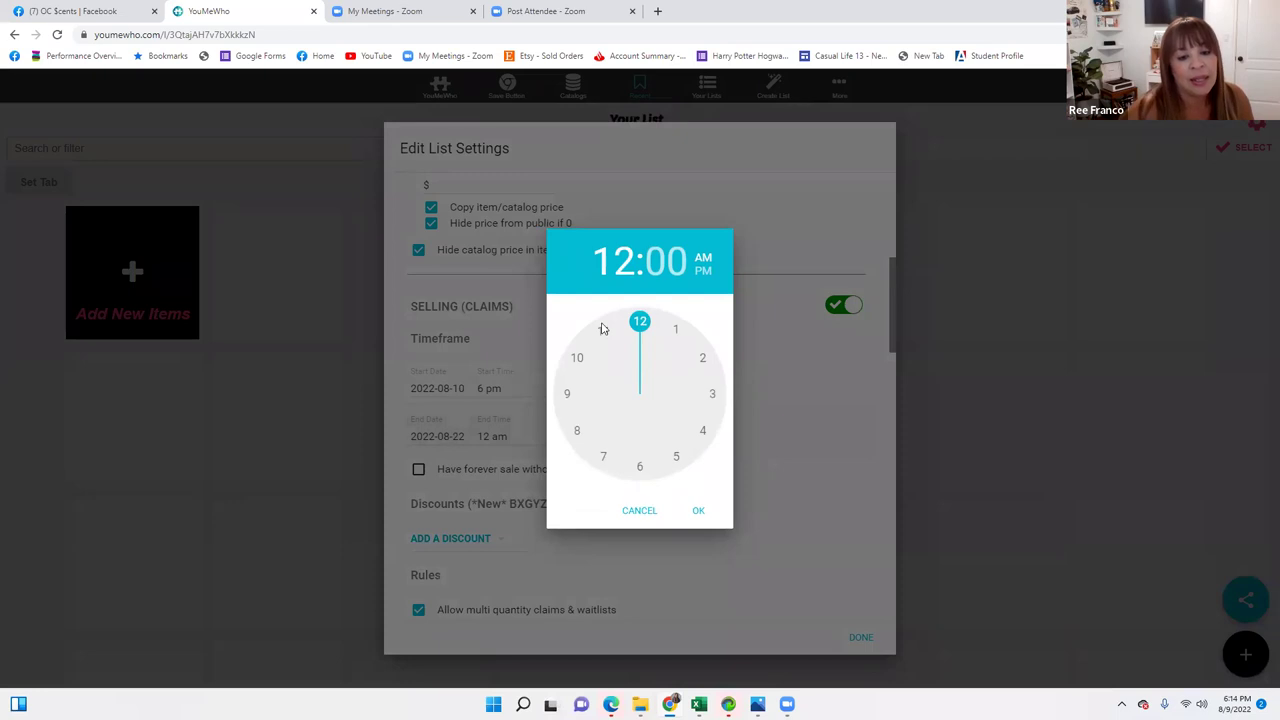
pyautogui.click(603, 330)
pyautogui.click(698, 511)
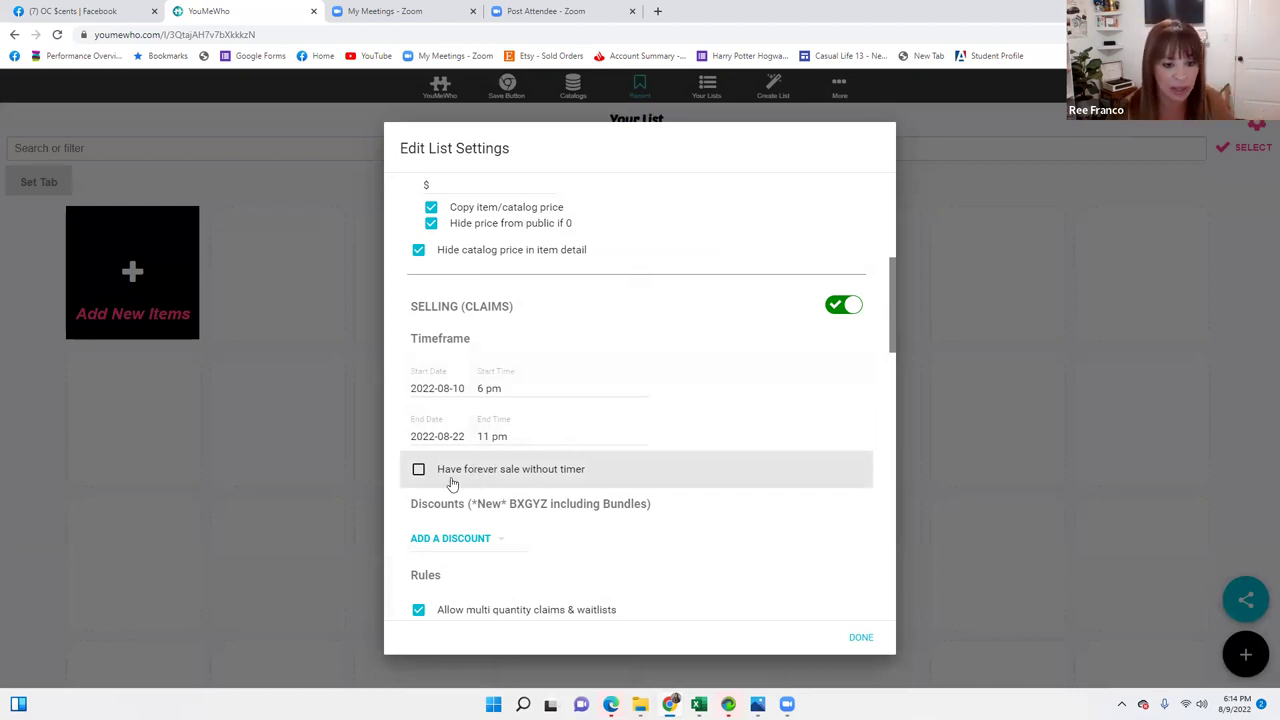
# Step: Look through the available item and cart discount types without adding a discount
pyautogui.scroll(-1, 487, 450)
pyautogui.click(501, 413)
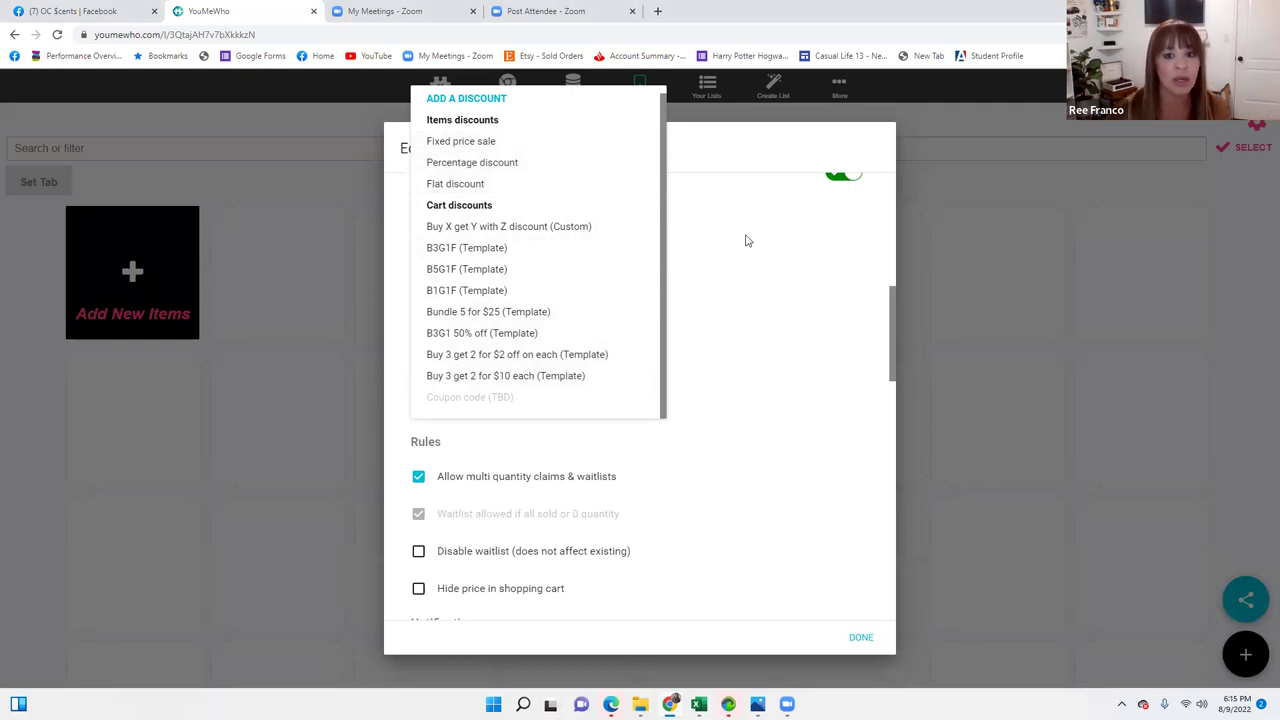
pyautogui.click(706, 449)
# Step: Review the selling section's rules, notification options and transaction management options
pyautogui.scroll(-2, 708, 450)
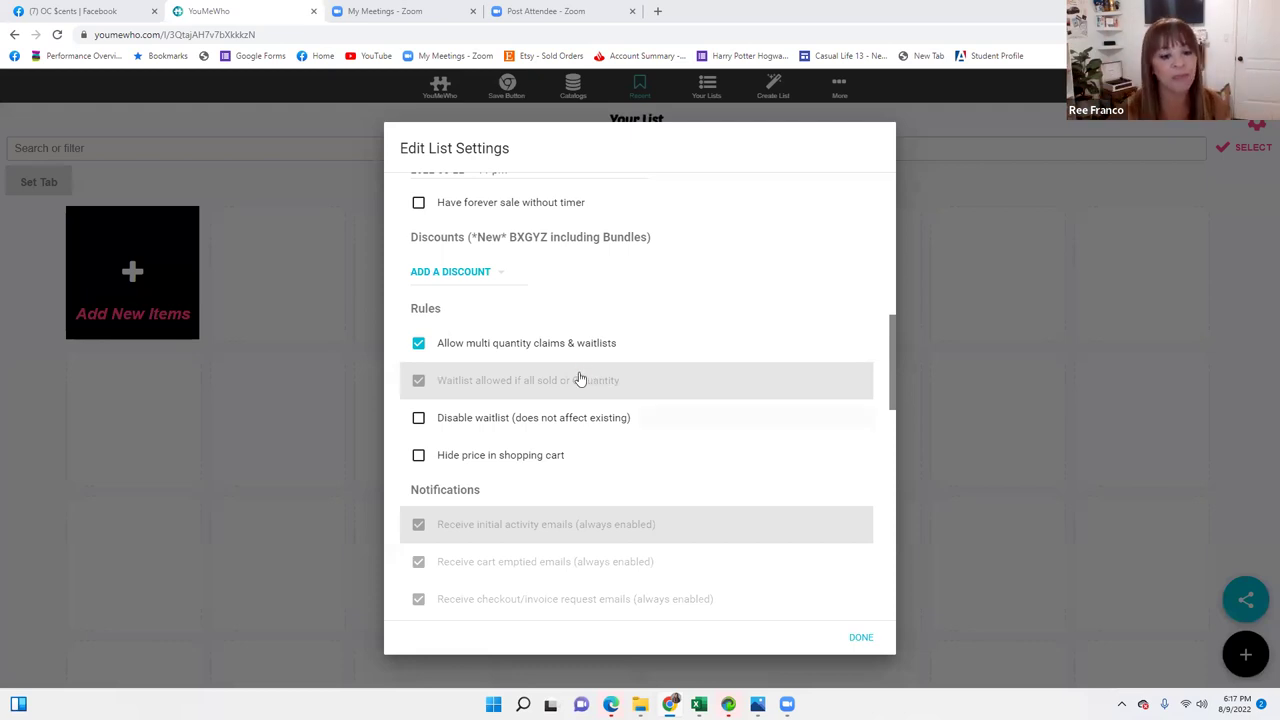
pyautogui.scroll(-1, 618, 442)
pyautogui.scroll(-2, 640, 417)
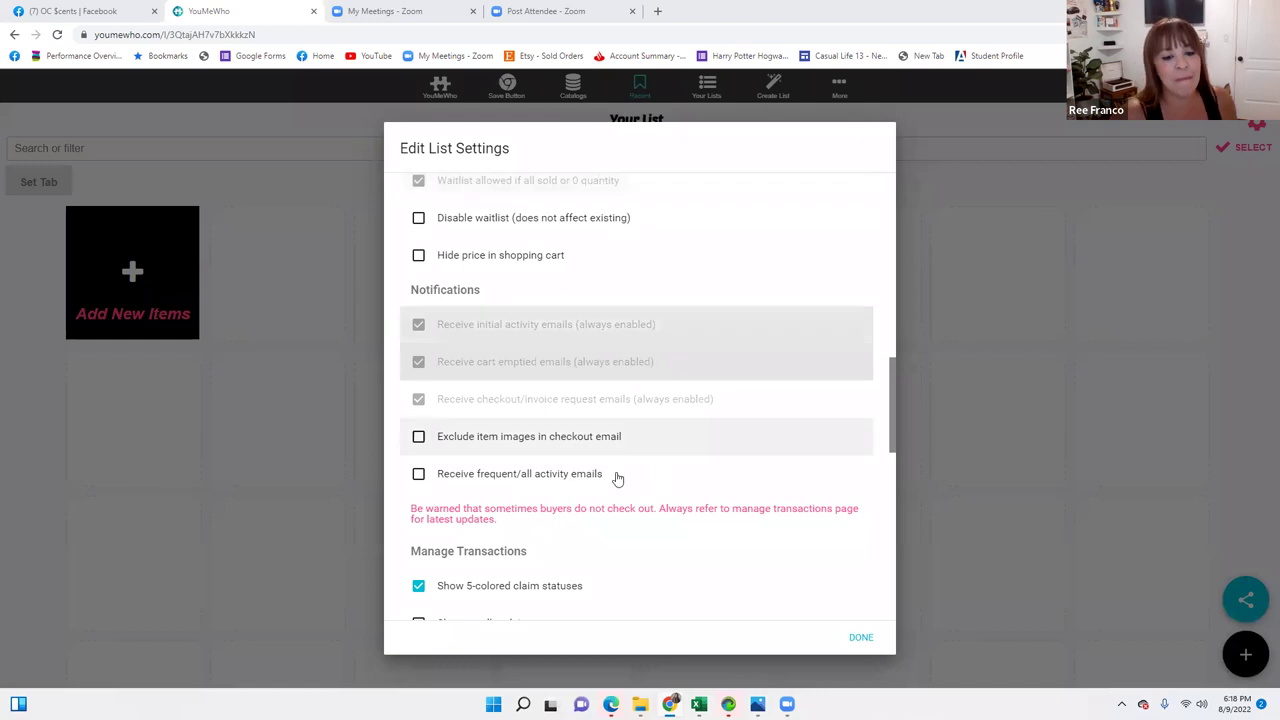
pyautogui.scroll(-1, 681, 464)
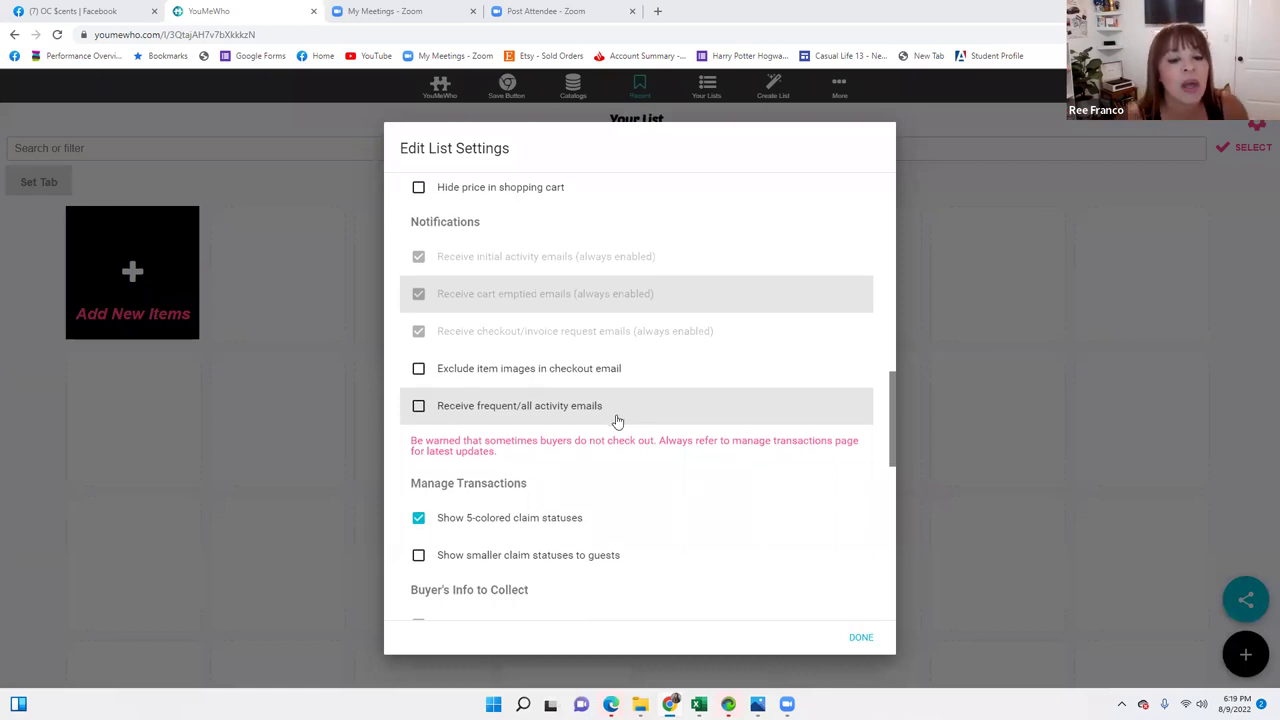
pyautogui.scroll(-1, 614, 420)
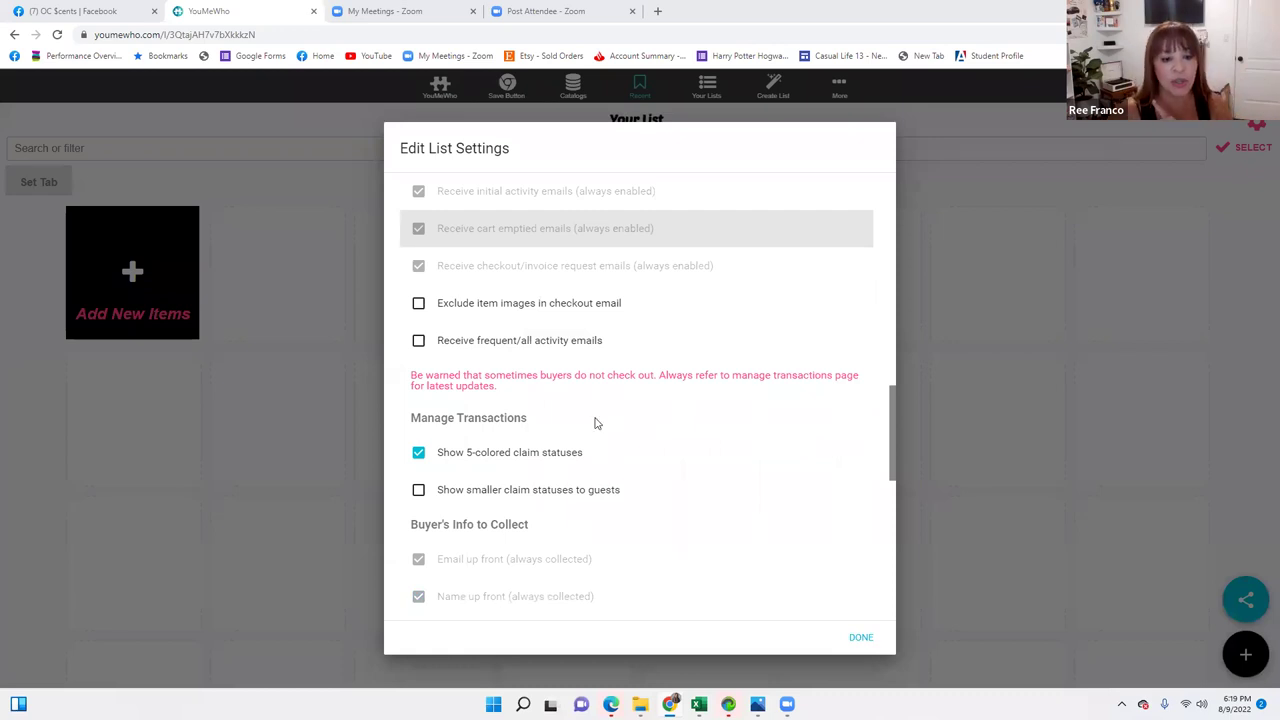
pyautogui.scroll(-1, 596, 423)
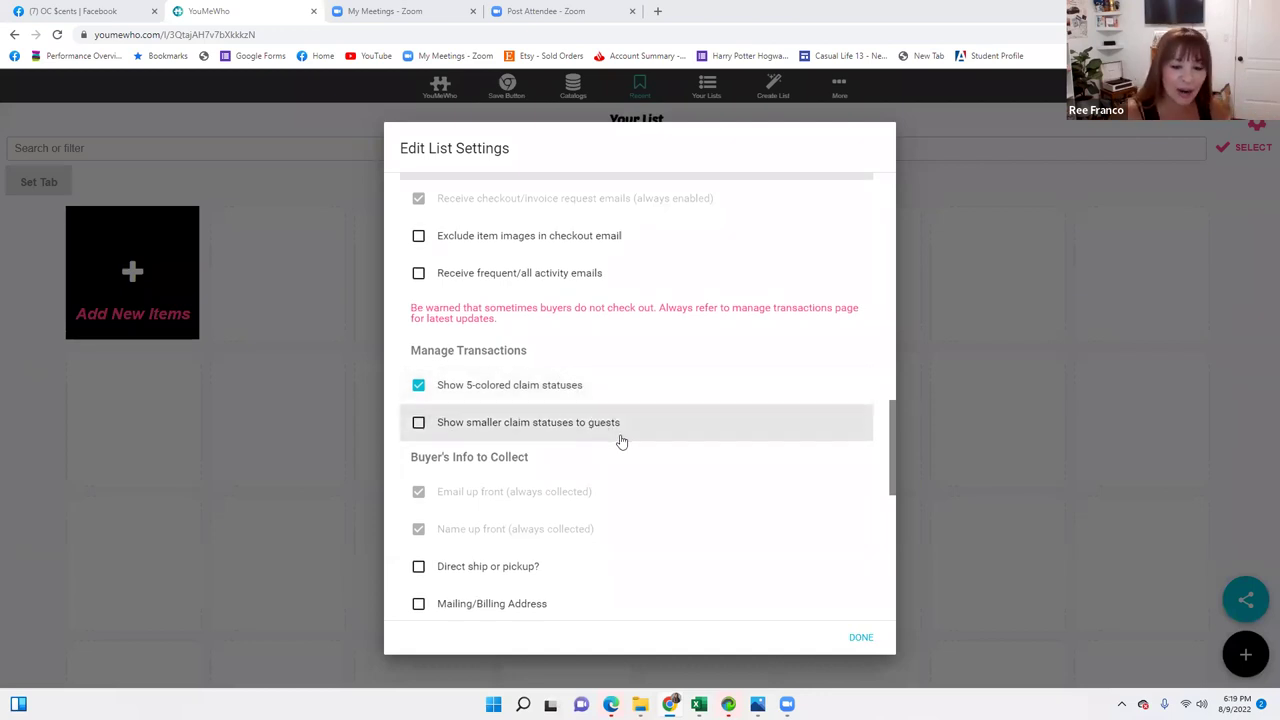
pyautogui.scroll(-1, 620, 440)
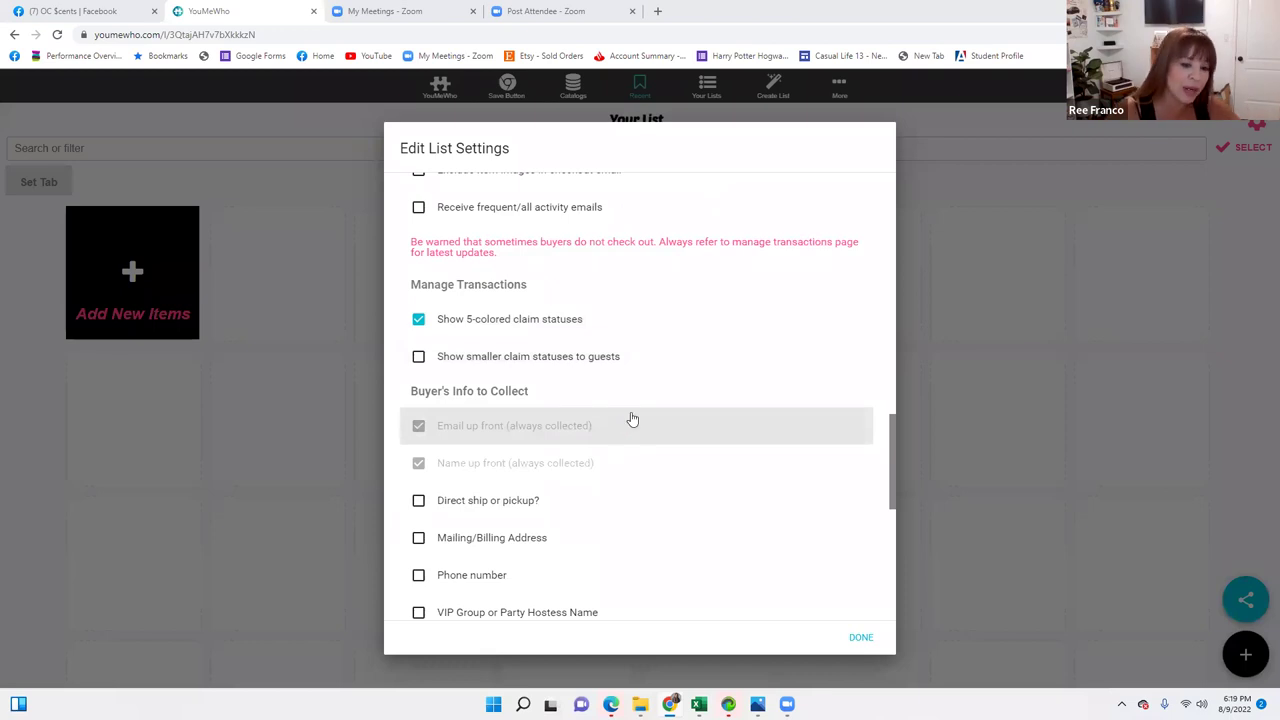
# Step: Collect direct ship or pickup, mailing/billing address, phone number, and VIP group or party hostess name from buyers
pyautogui.scroll(-1, 630, 418)
pyautogui.scroll(-1, 630, 409)
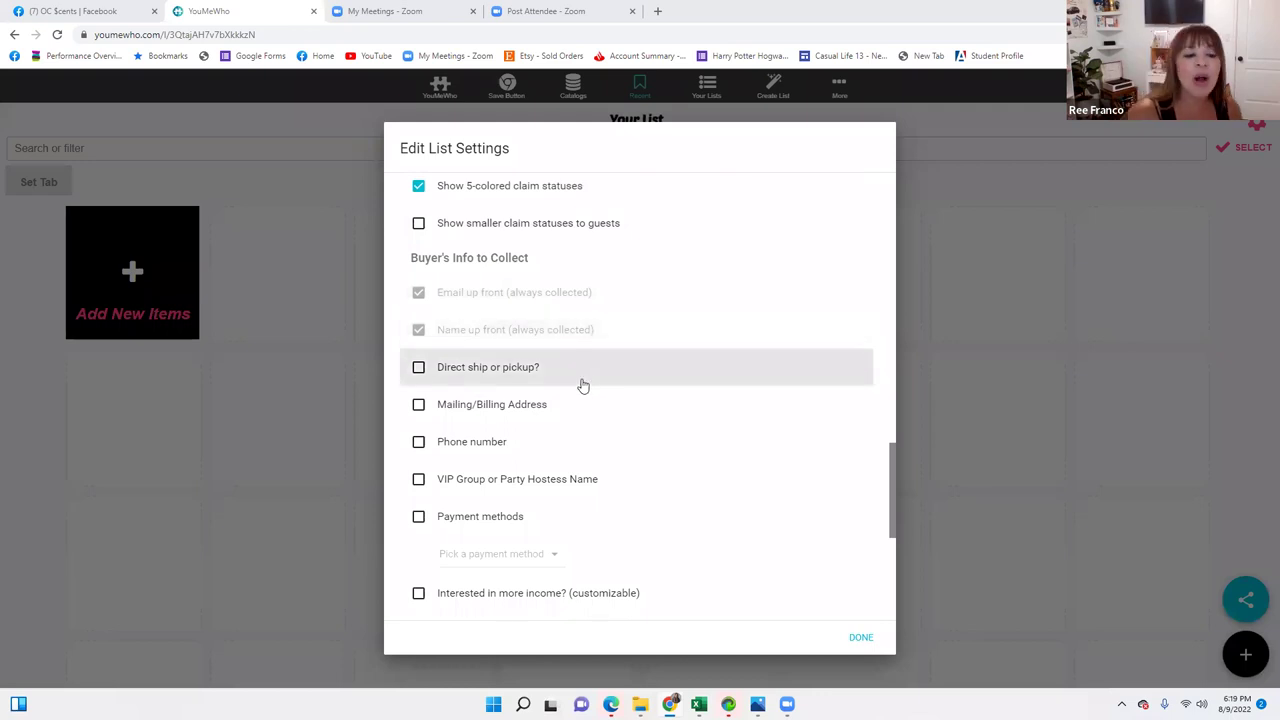
pyautogui.click(419, 369)
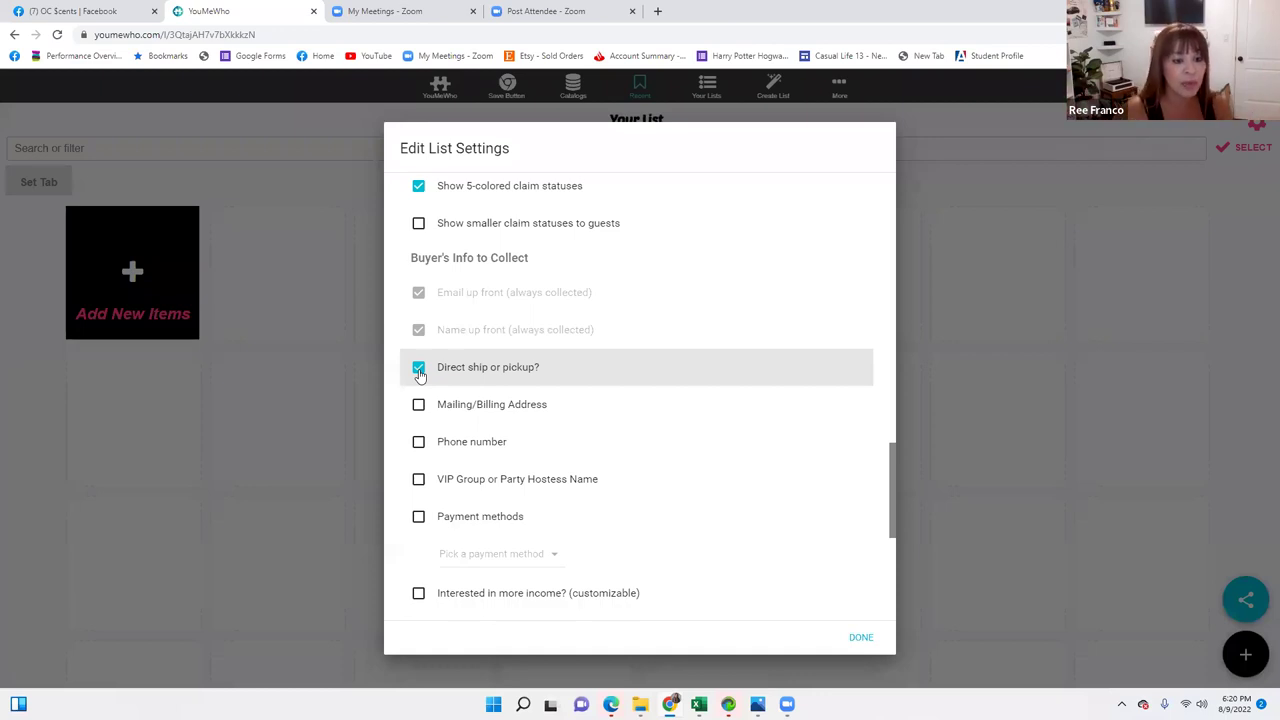
pyautogui.click(419, 406)
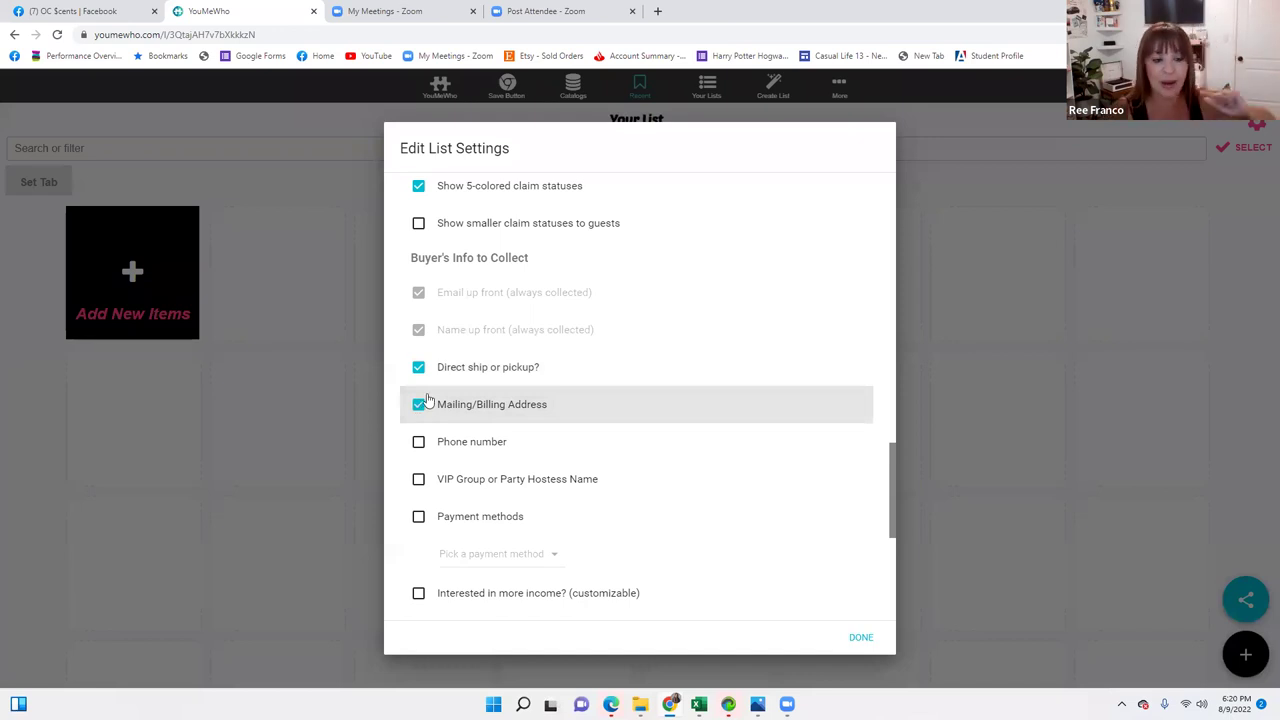
pyautogui.scroll(-1, 421, 405)
pyautogui.click(419, 382)
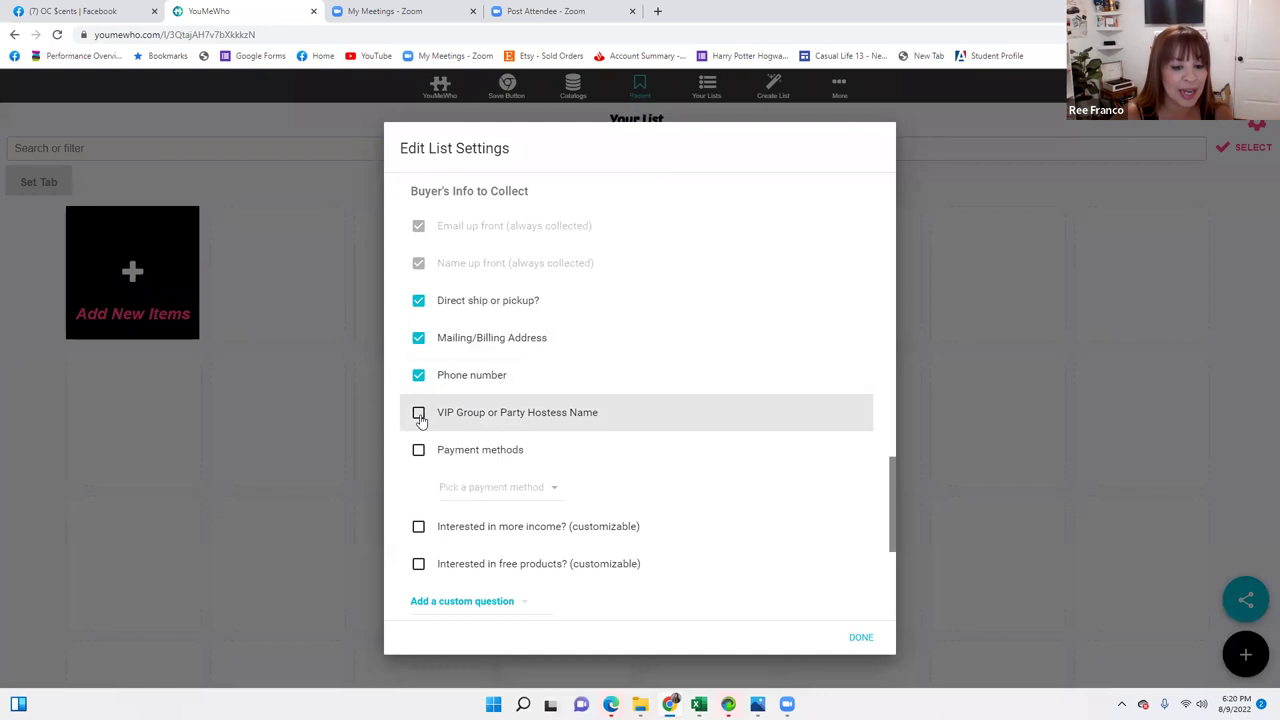
pyautogui.click(419, 416)
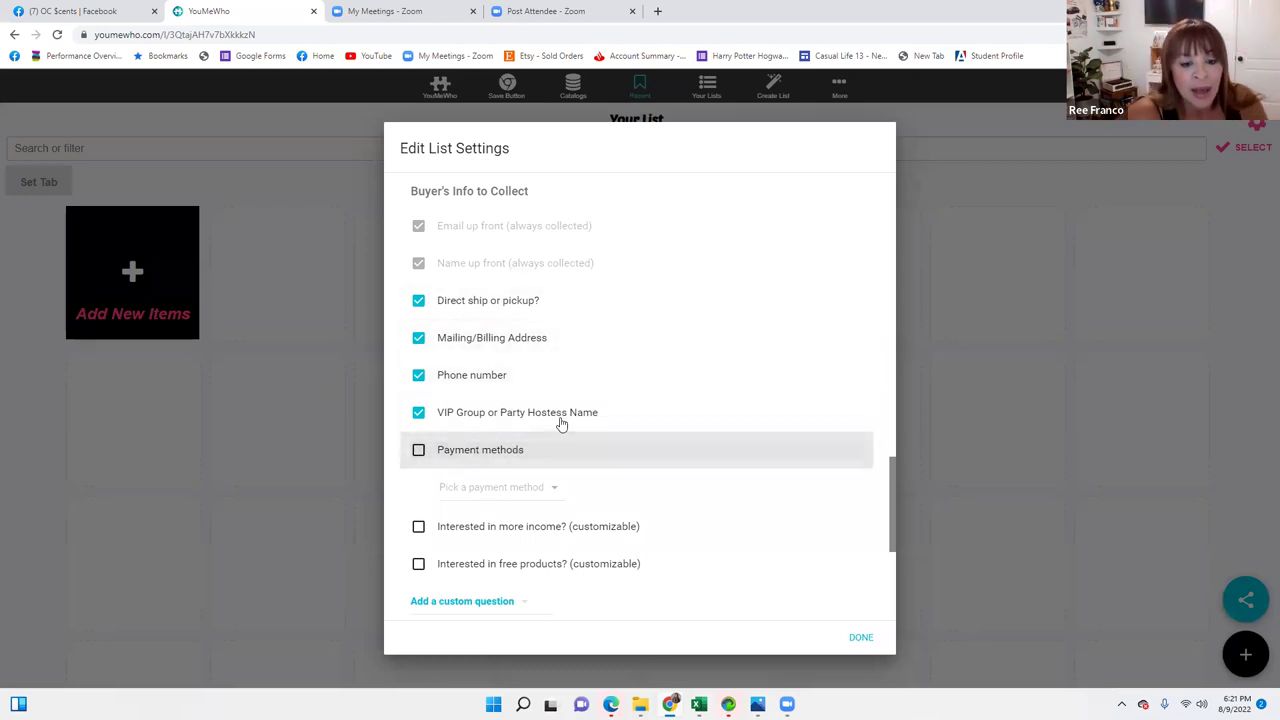
# Step: Enable payment methods in the buyer's info and add Apple Pay, Facebook Pay and Google Pay
pyautogui.scroll(-3, 563, 420)
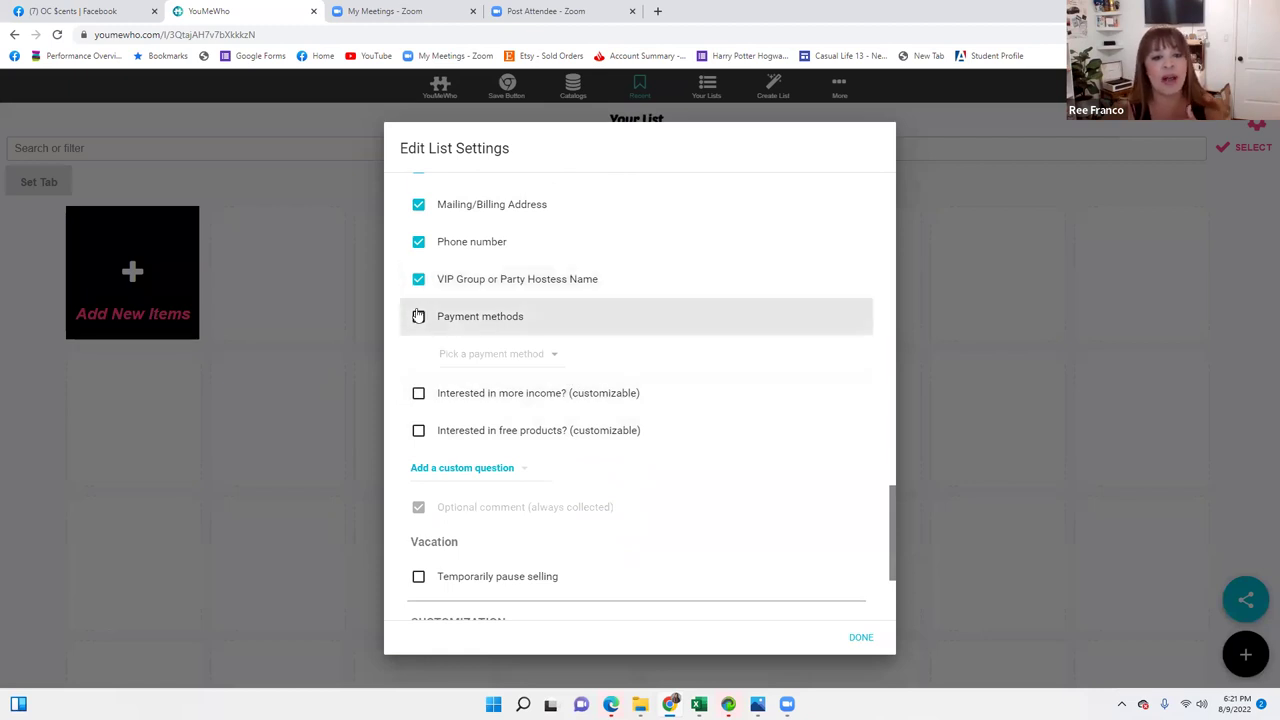
pyautogui.click(418, 316)
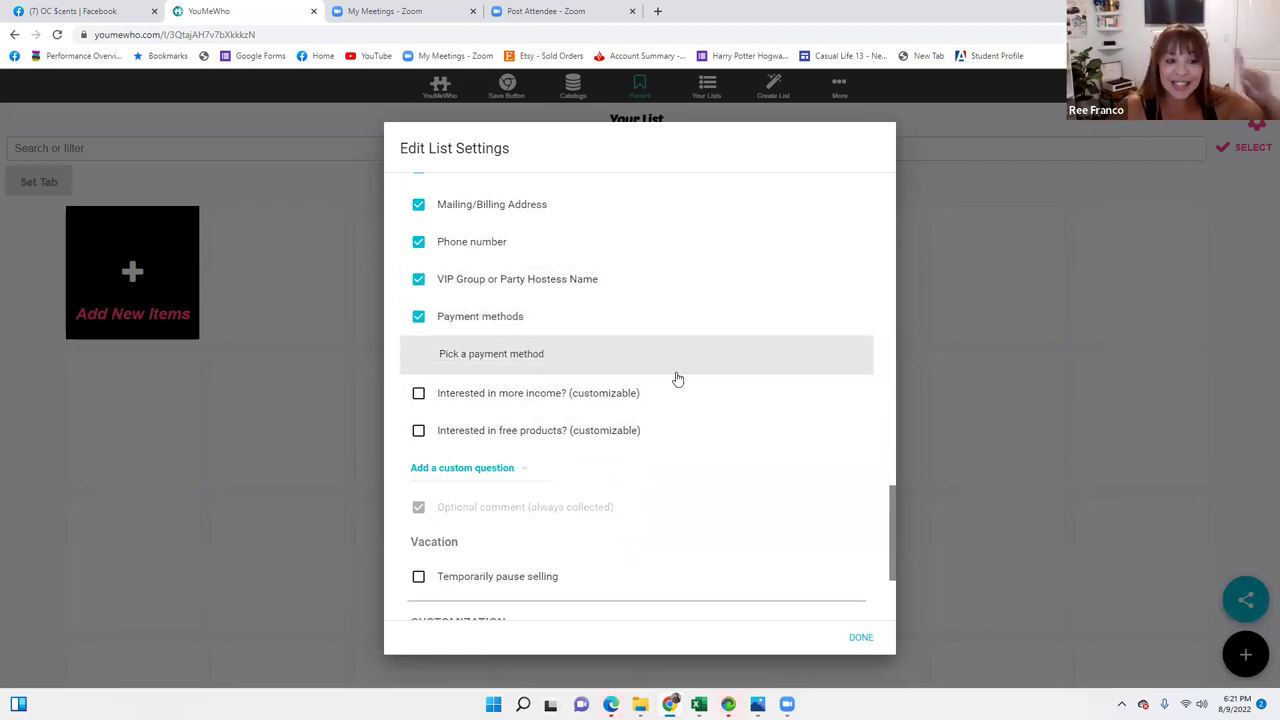
pyautogui.click(517, 353)
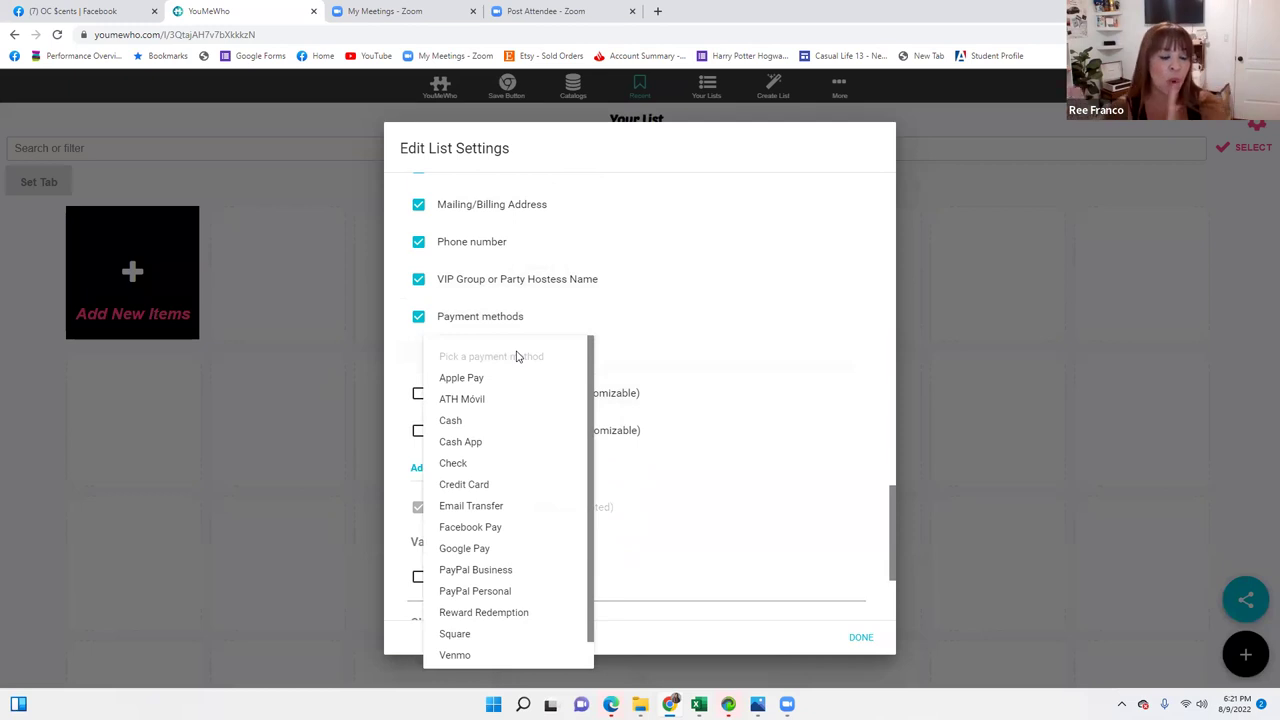
pyautogui.click(466, 377)
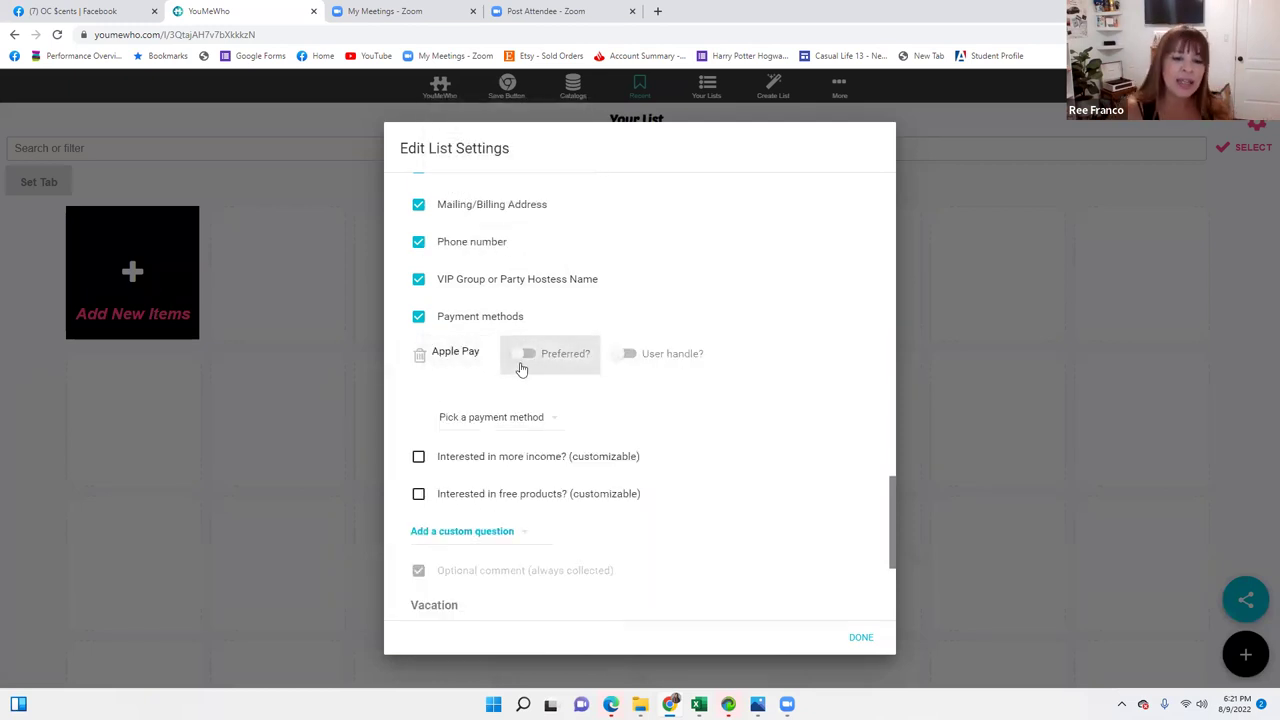
pyautogui.click(515, 417)
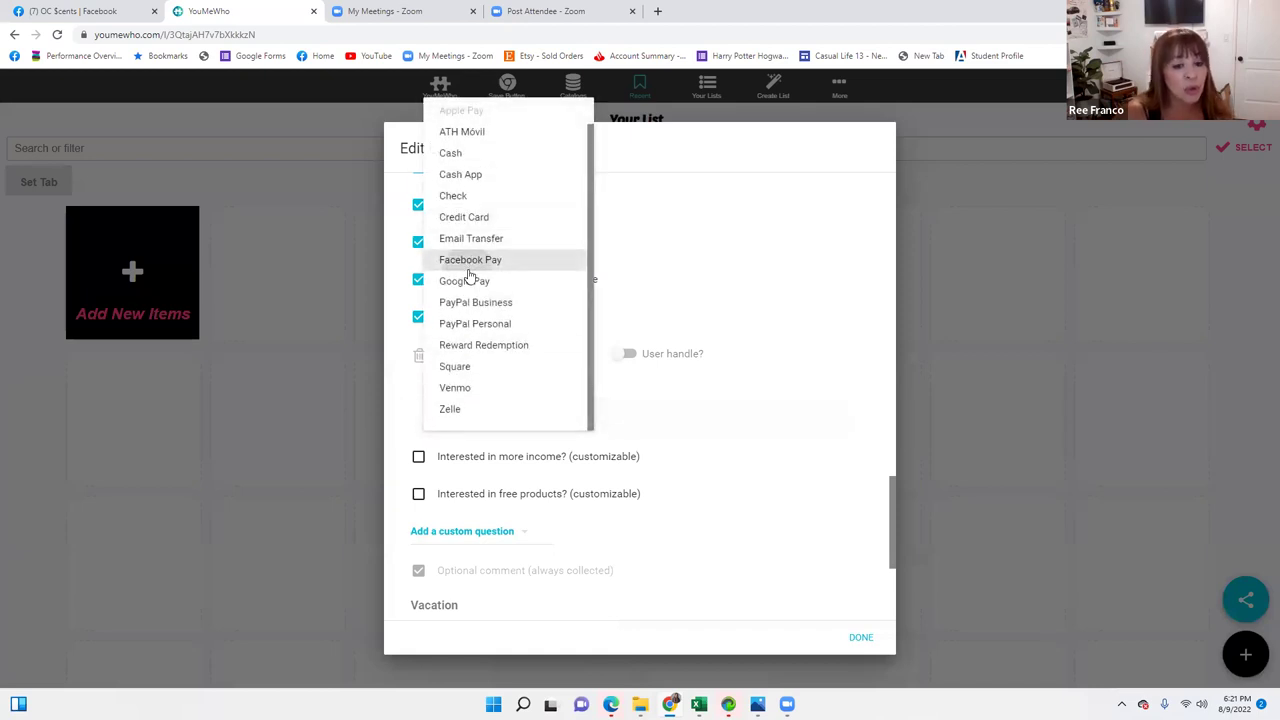
pyautogui.click(469, 266)
pyautogui.click(489, 480)
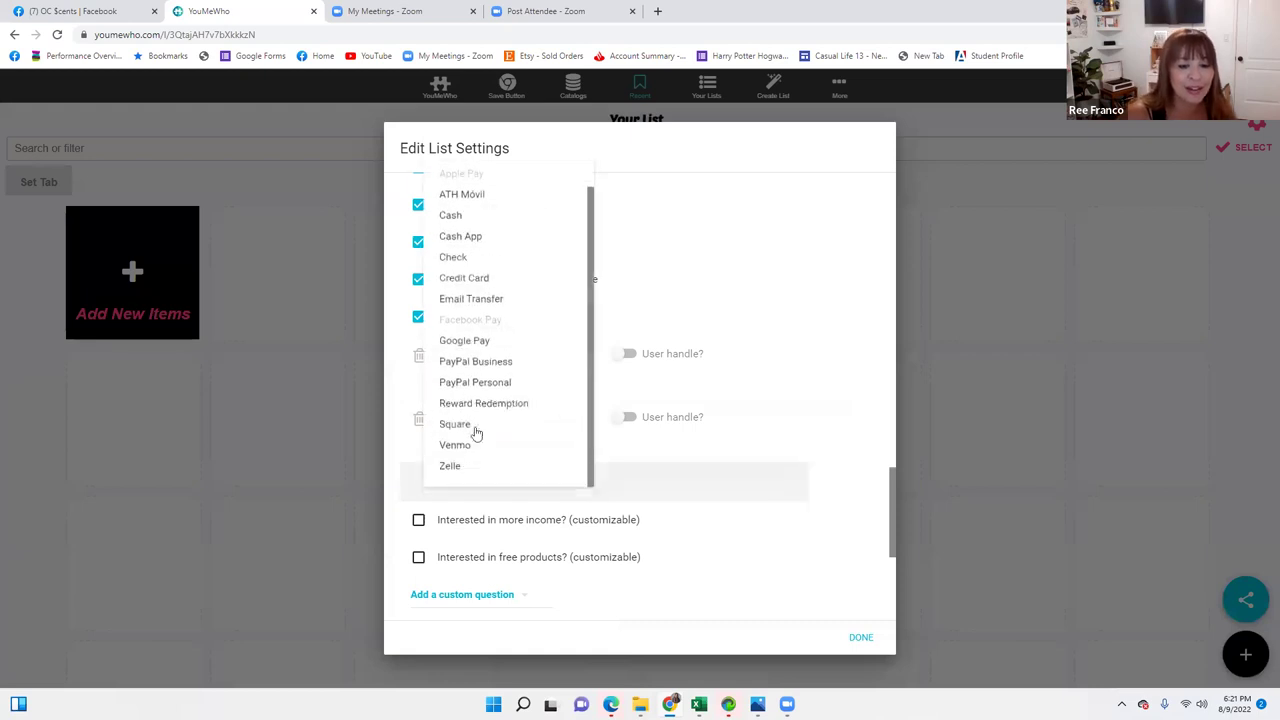
pyautogui.click(478, 346)
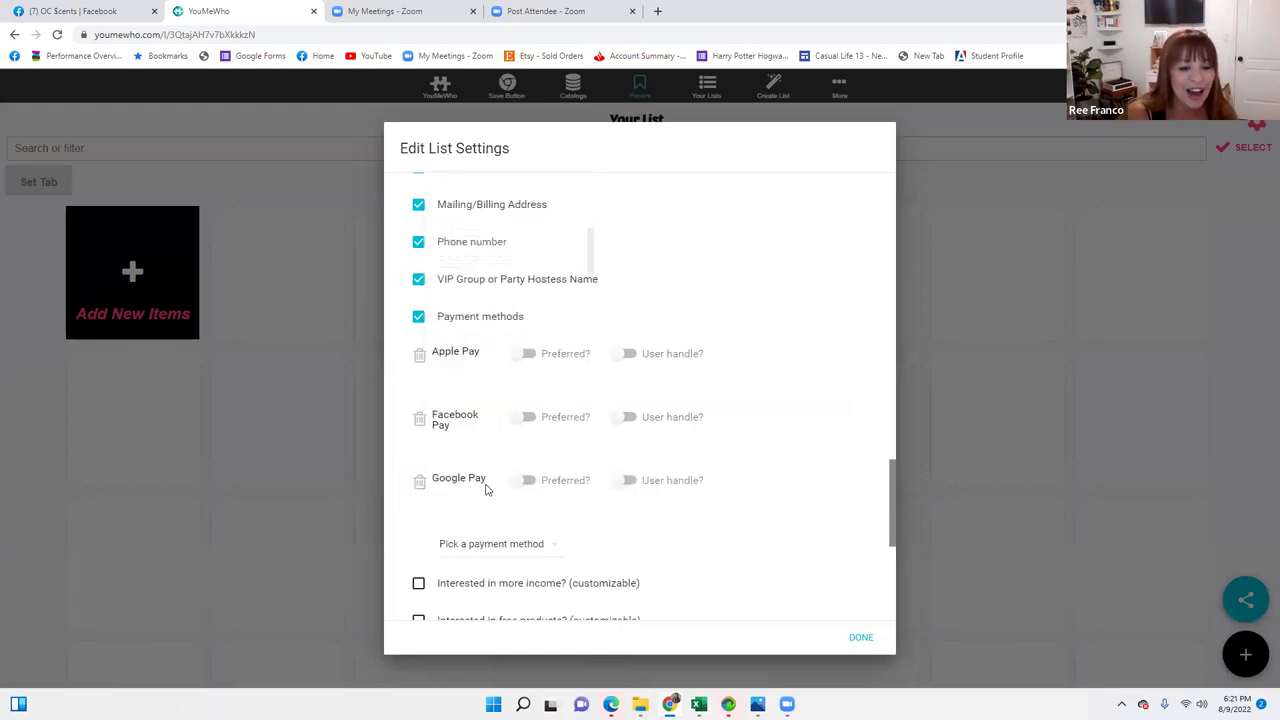
# Step: Add Zelle as a preferred payment method, and add Venmo without marking it preferred
pyautogui.click(480, 538)
pyautogui.click(480, 536)
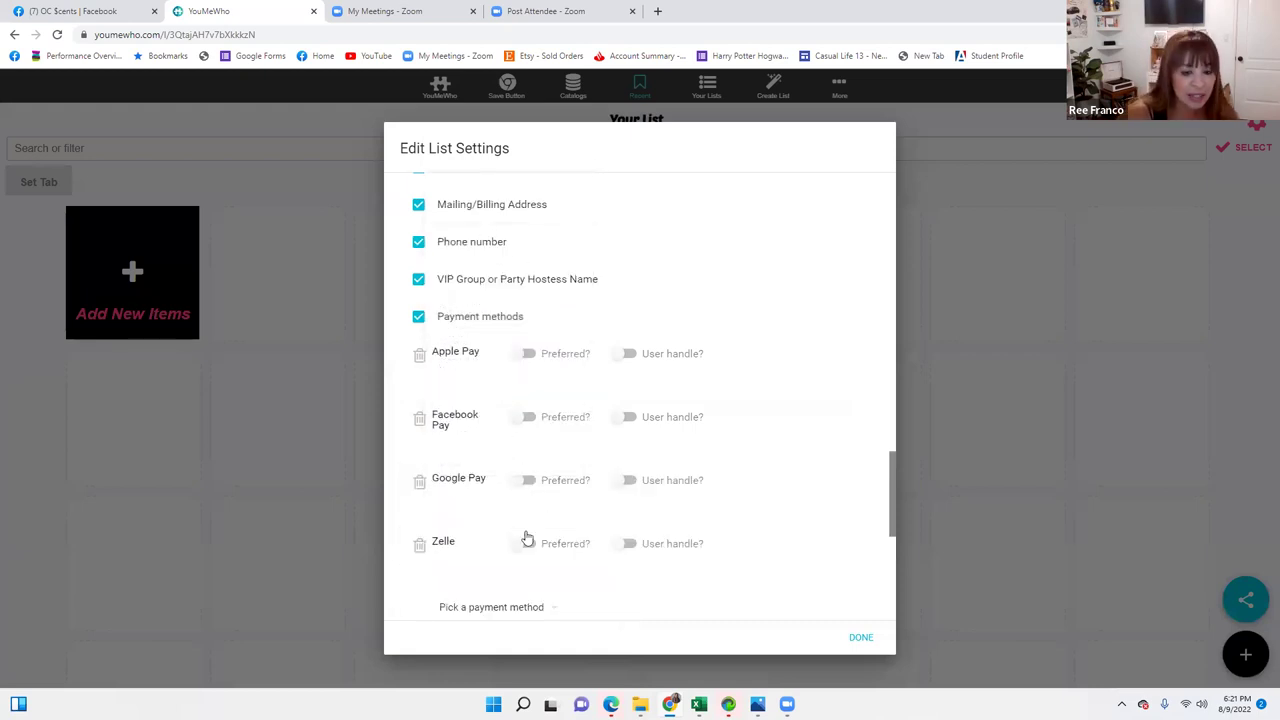
pyautogui.click(520, 545)
pyautogui.scroll(-1, 515, 475)
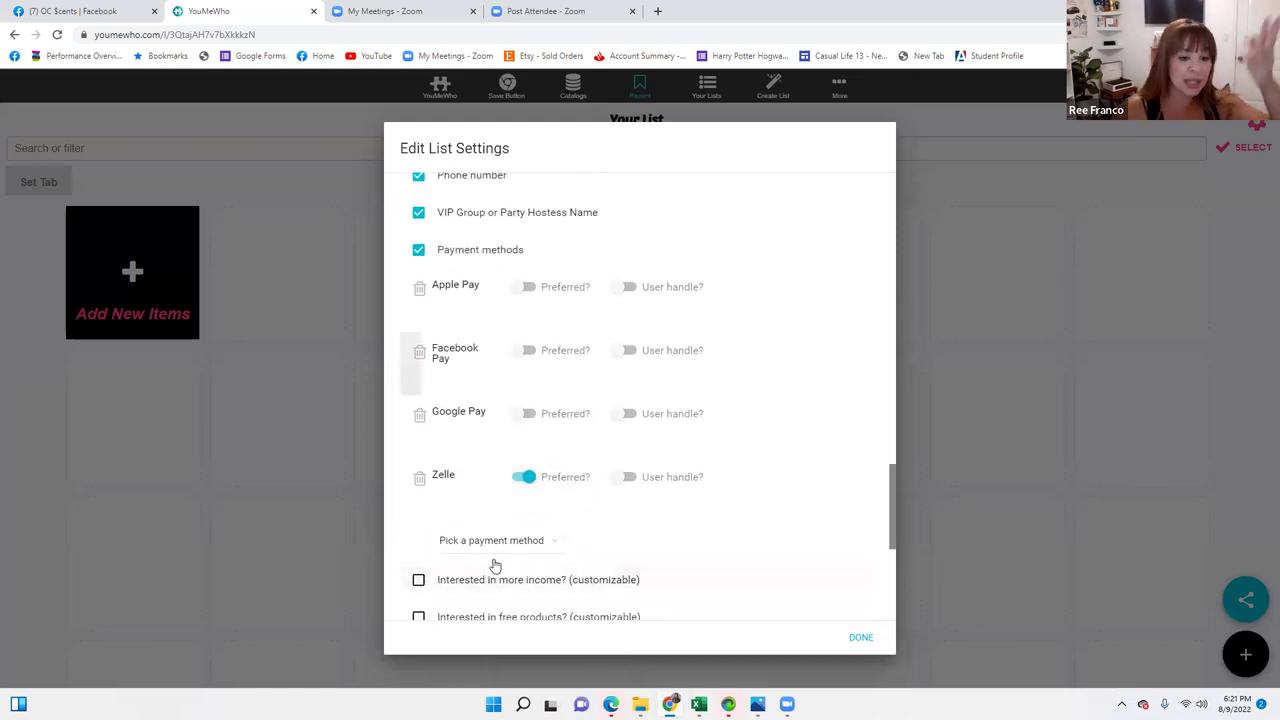
pyautogui.click(483, 540)
pyautogui.click(477, 512)
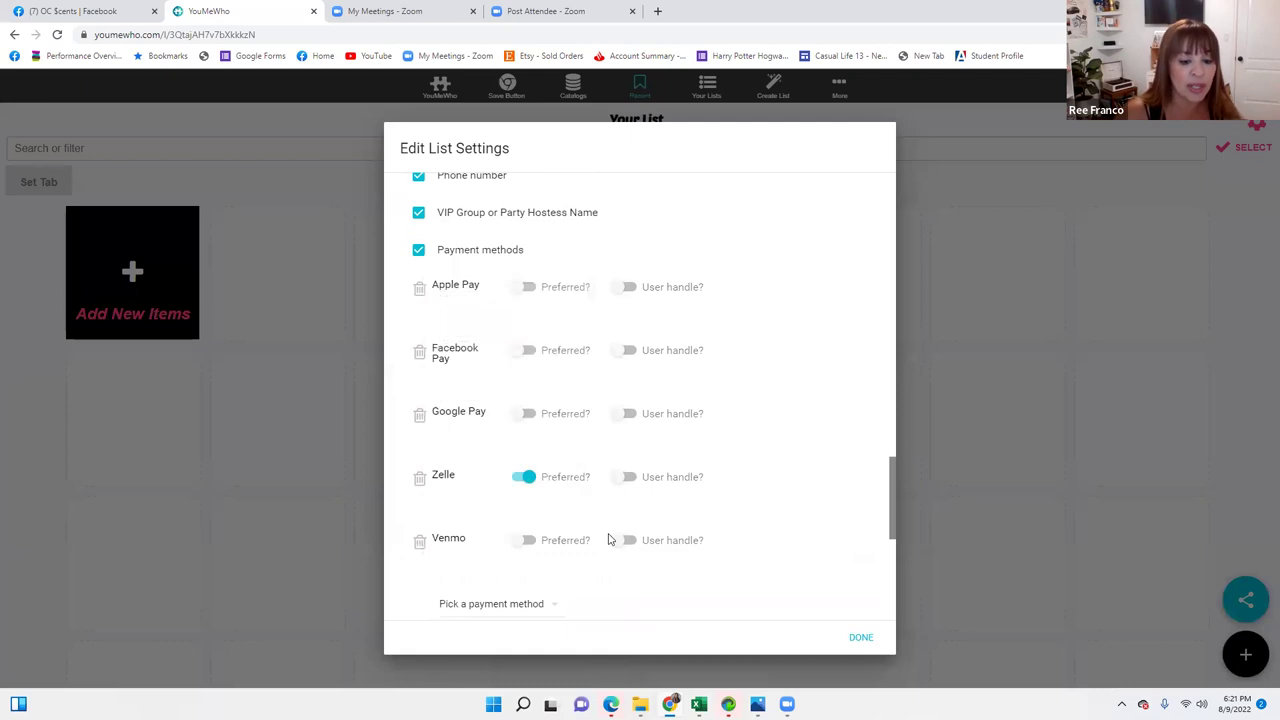
# Step: Enable the customizable "Interested in more income?" question in the buyer's info to collect
pyautogui.scroll(-1, 560, 485)
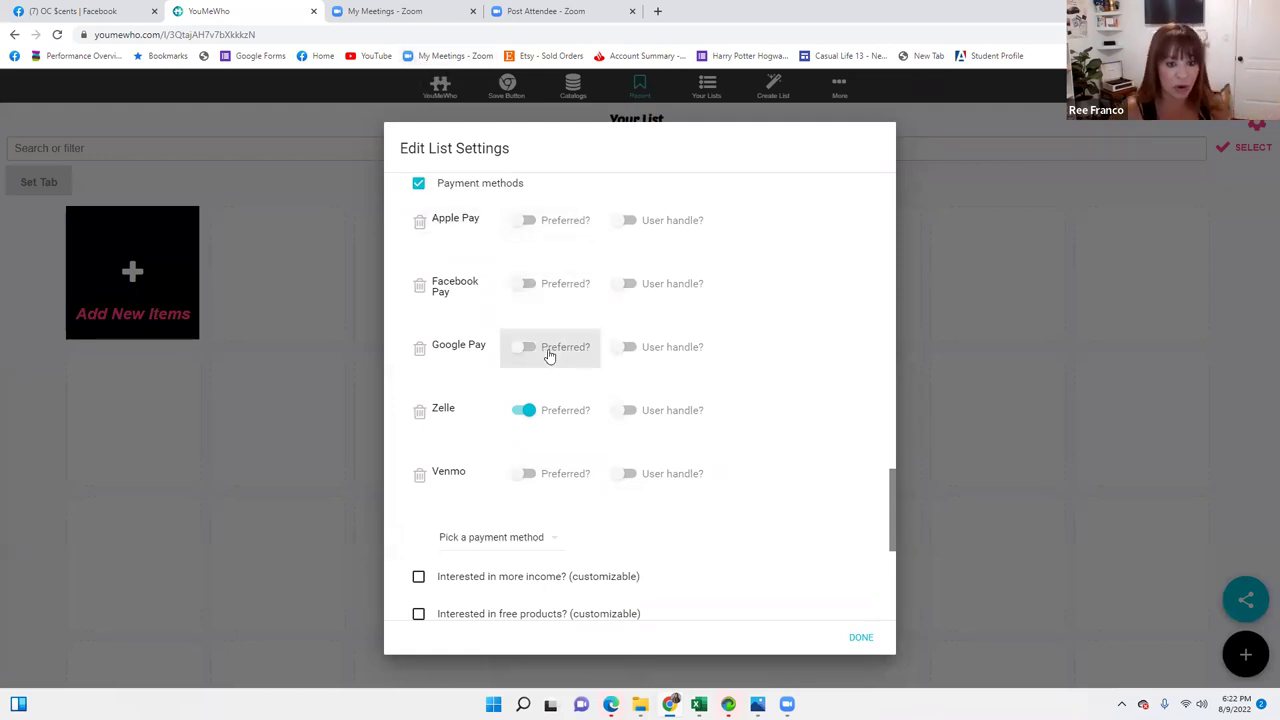
pyautogui.scroll(-1, 552, 350)
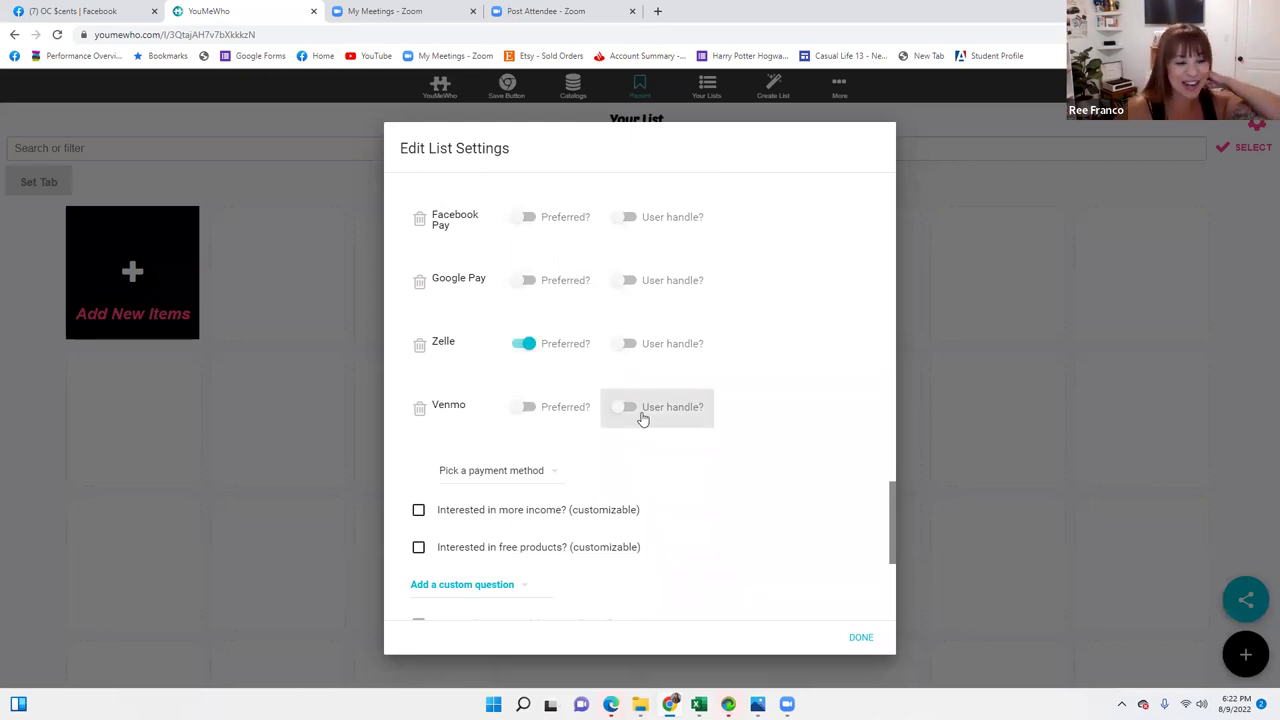
pyautogui.scroll(-1, 547, 452)
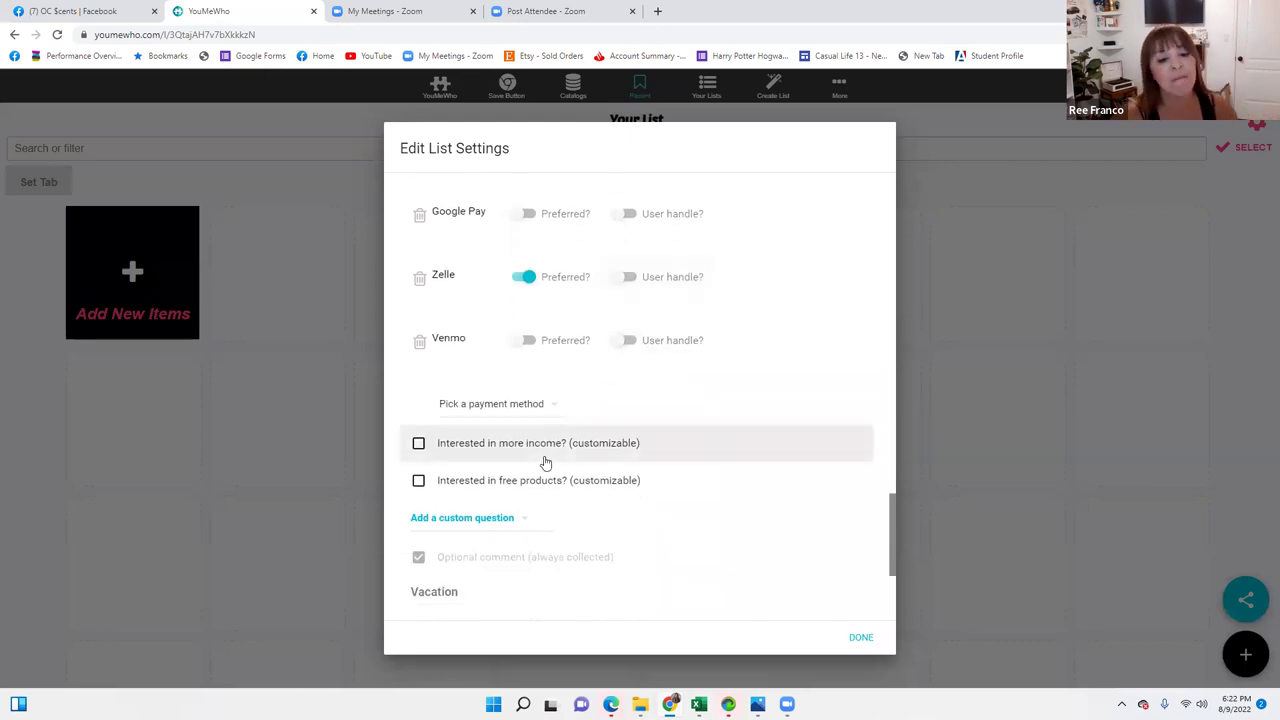
pyautogui.scroll(-1, 643, 440)
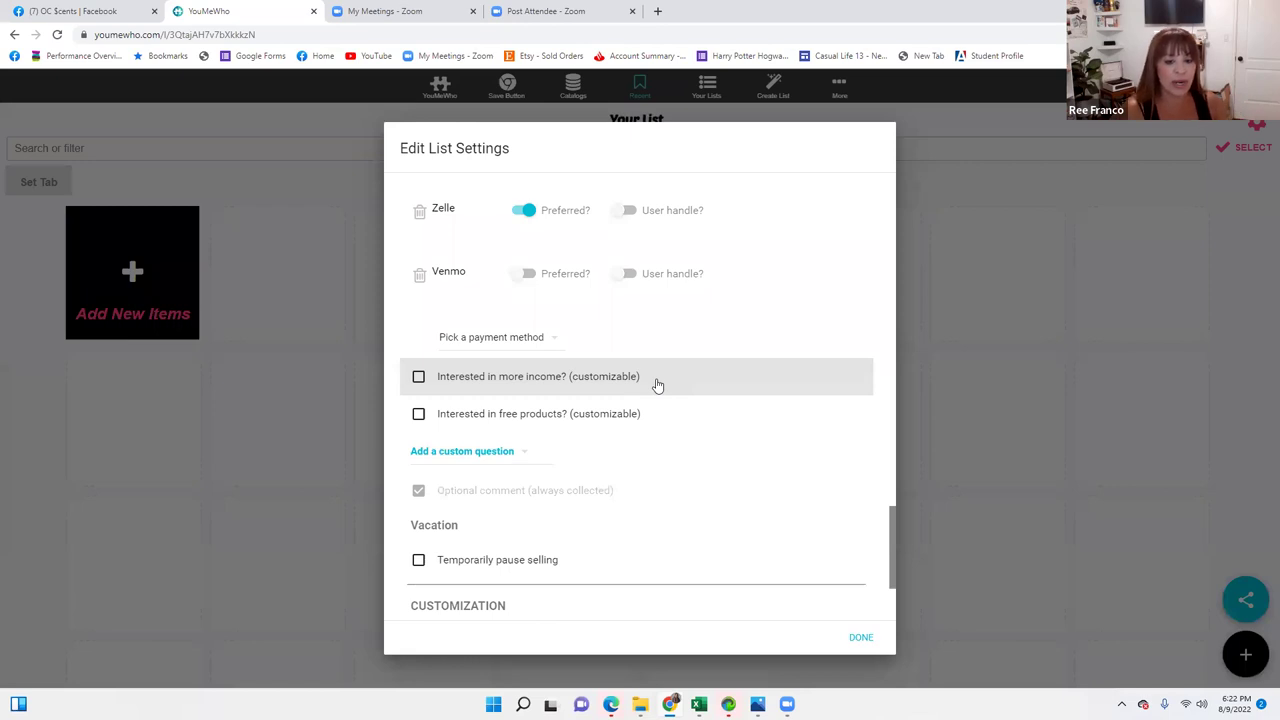
pyautogui.click(655, 381)
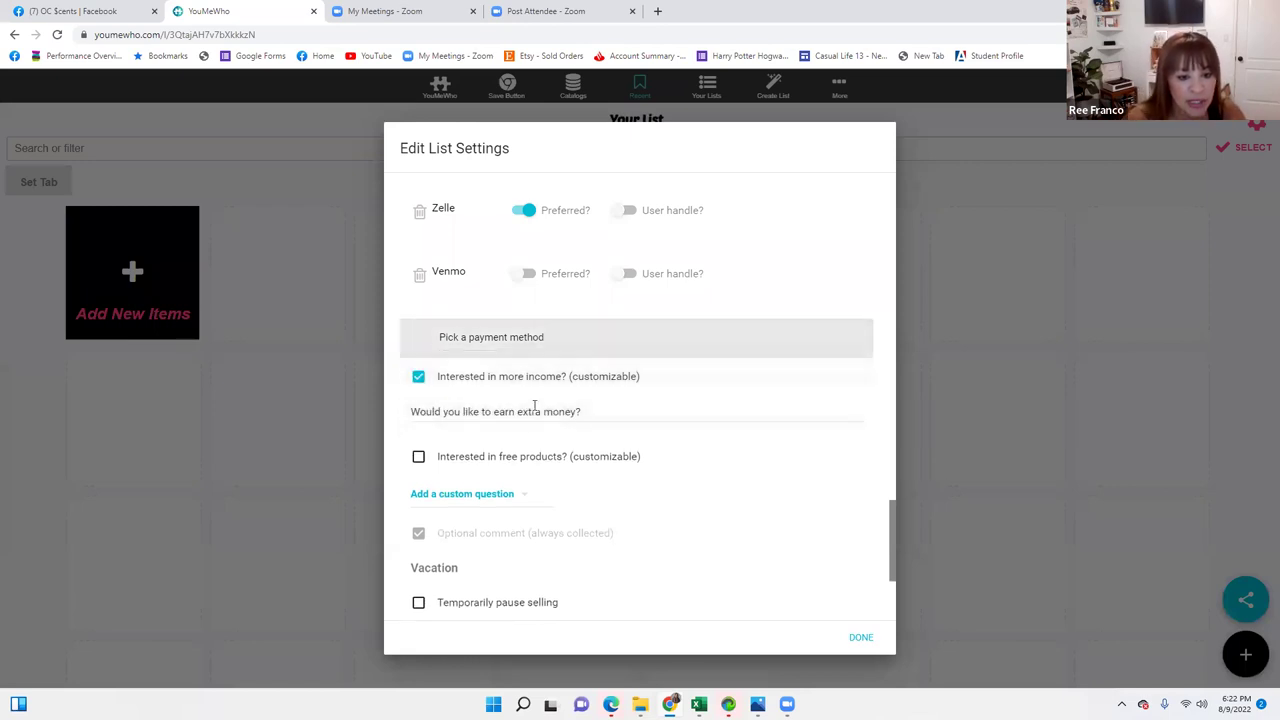
# Step: Replace the more-income question's text with "Are you ready to get groceries on Scentsy?"
pyautogui.click(592, 409)
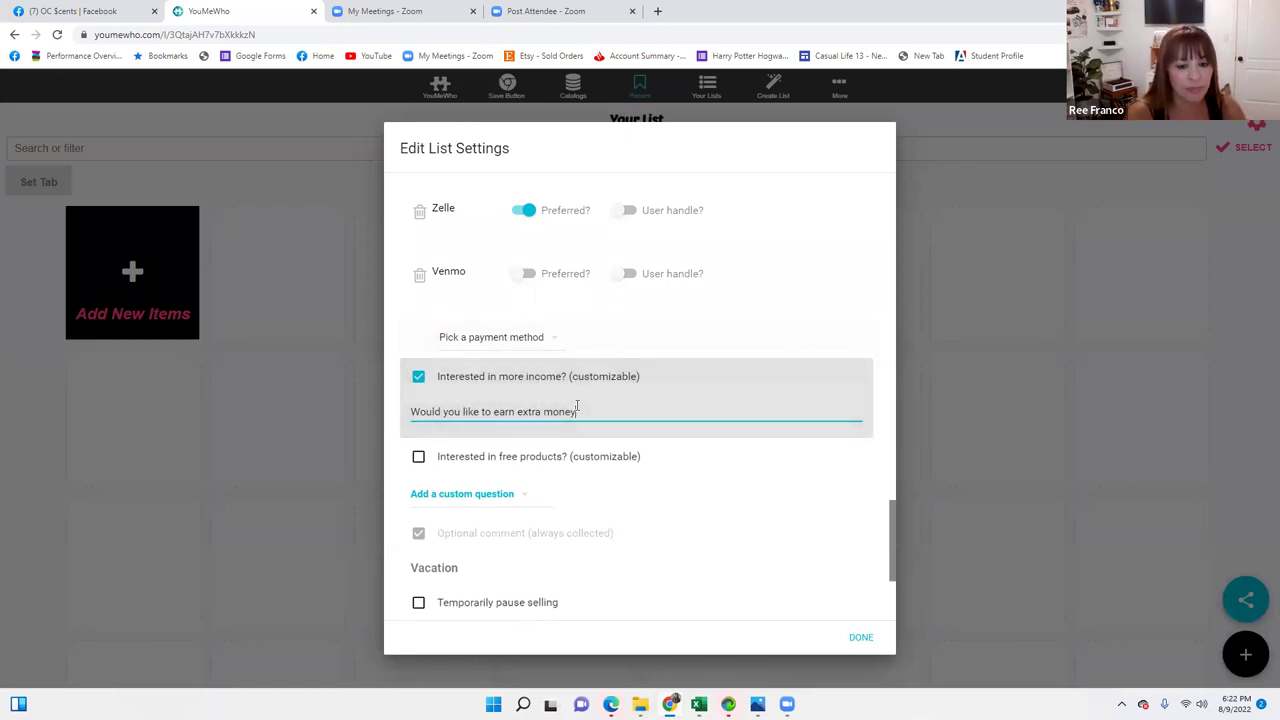
pyautogui.press('BackSpace')
pyautogui.press('BackSpace')
pyautogui.press('BackSpace')
pyautogui.press('BackSpace')
pyautogui.press('BackSpace')
pyautogui.press('BackSpace')
pyautogui.press('BackSpace')
pyautogui.press('BackSpace')
pyautogui.press('BackSpace')
pyautogui.press('BackSpace')
pyautogui.press('BackSpace')
pyautogui.press('BackSpace')
pyautogui.press('BackSpace')
pyautogui.press('BackSpace')
pyautogui.press('BackSpace')
pyautogui.press('BackSpace')
pyautogui.press('BackSpace')
pyautogui.press('BackSpace')
pyautogui.press('BackSpace')
pyautogui.press('BackSpace')
pyautogui.press('BackSpace')
pyautogui.press('BackSpace')
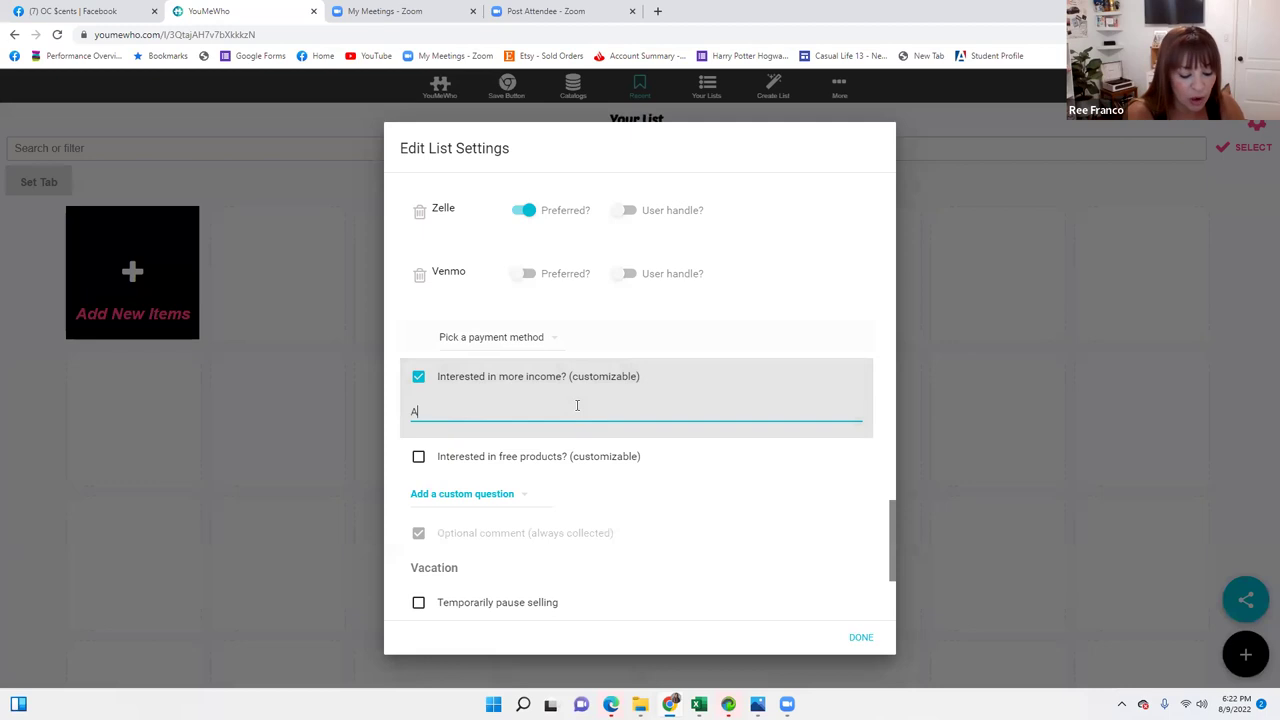
pyautogui.write('Are you ready to get groceries on Scentsy?')
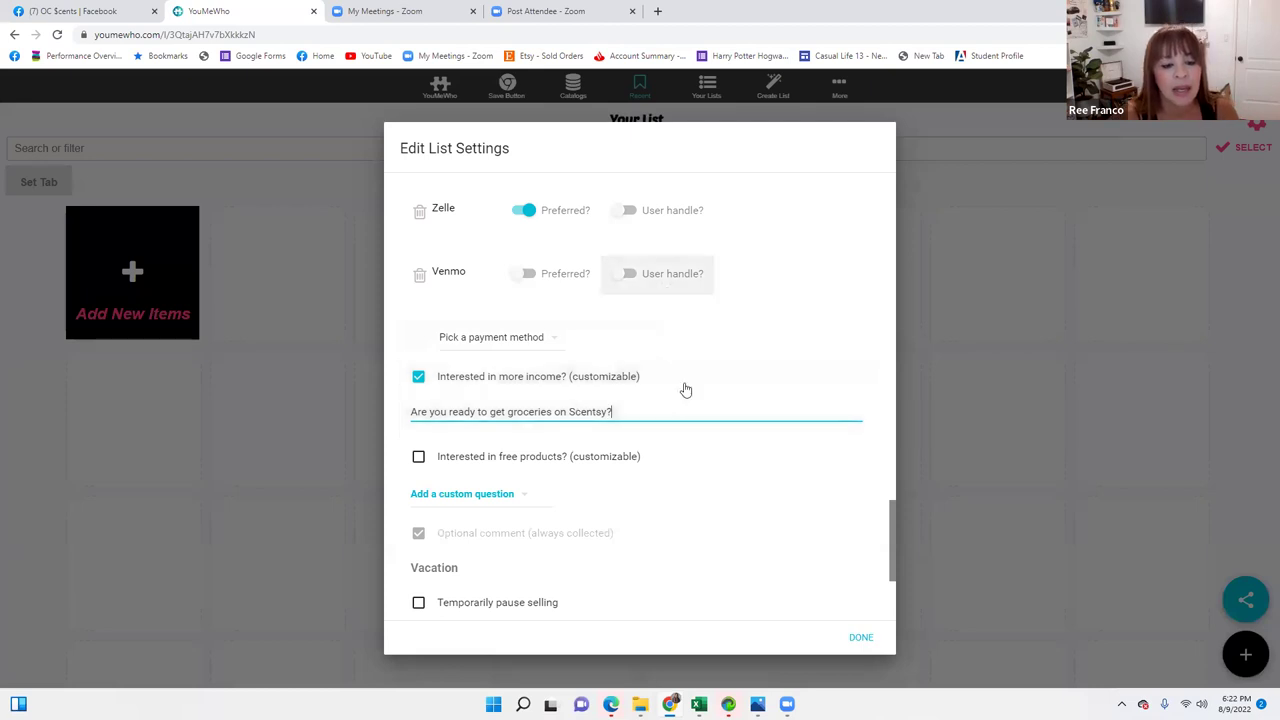
# Step: Enable the "Interested in free products?" question and change its text to "do you want to stop giving me your commision?"
pyautogui.click(704, 452)
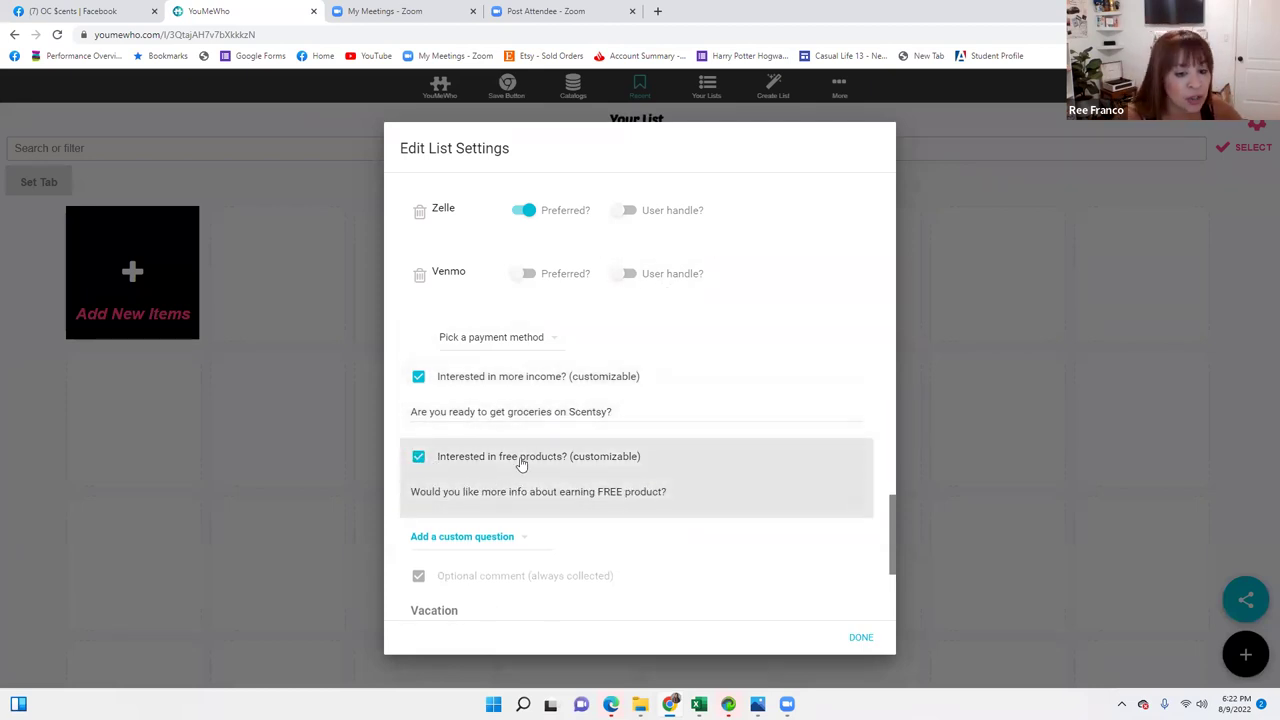
pyautogui.click(675, 491)
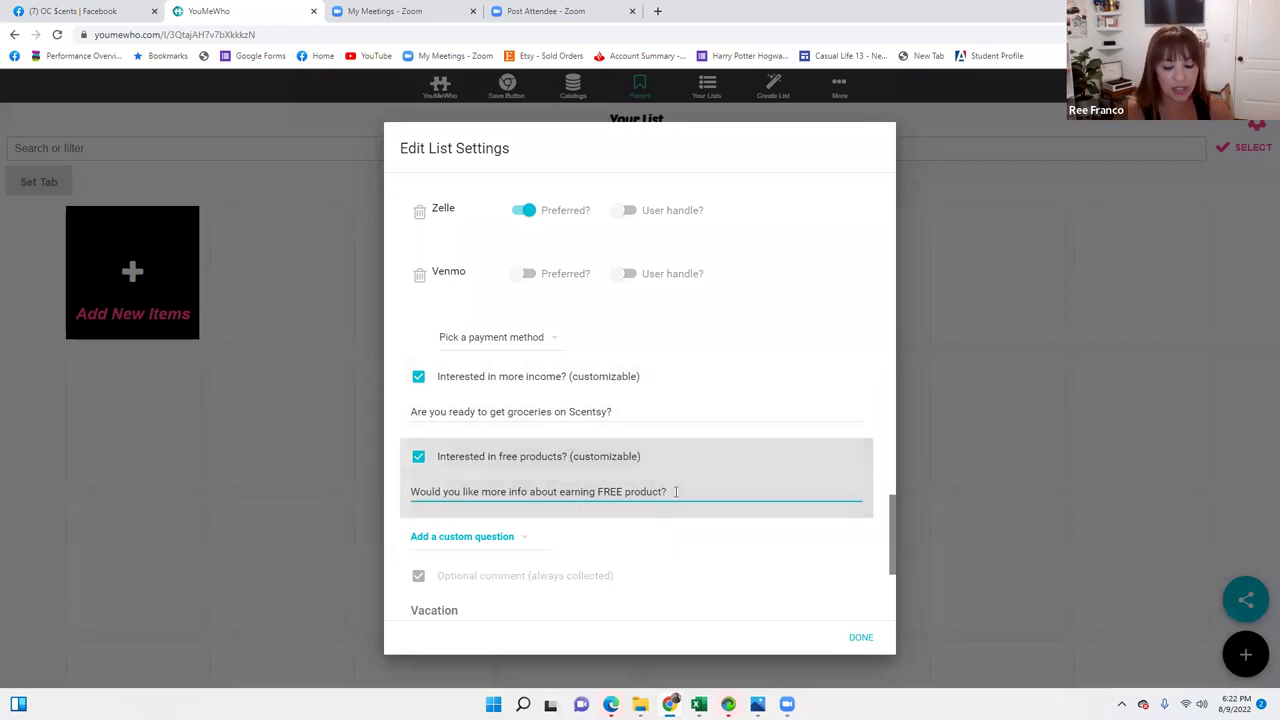
pyautogui.press('BackSpace')
pyautogui.press('BackSpace')
pyautogui.press('BackSpace')
pyautogui.press('BackSpace')
pyautogui.press('BackSpace')
pyautogui.press('BackSpace')
pyautogui.press('BackSpace')
pyautogui.press('BackSpace')
pyautogui.press('BackSpace')
pyautogui.press('BackSpace')
pyautogui.press('BackSpace')
pyautogui.press('BackSpace')
pyautogui.press('BackSpace')
pyautogui.press('BackSpace')
pyautogui.press('BackSpace')
pyautogui.press('BackSpace')
pyautogui.press('BackSpace')
pyautogui.press('BackSpace')
pyautogui.press('BackSpace')
pyautogui.press('BackSpace')
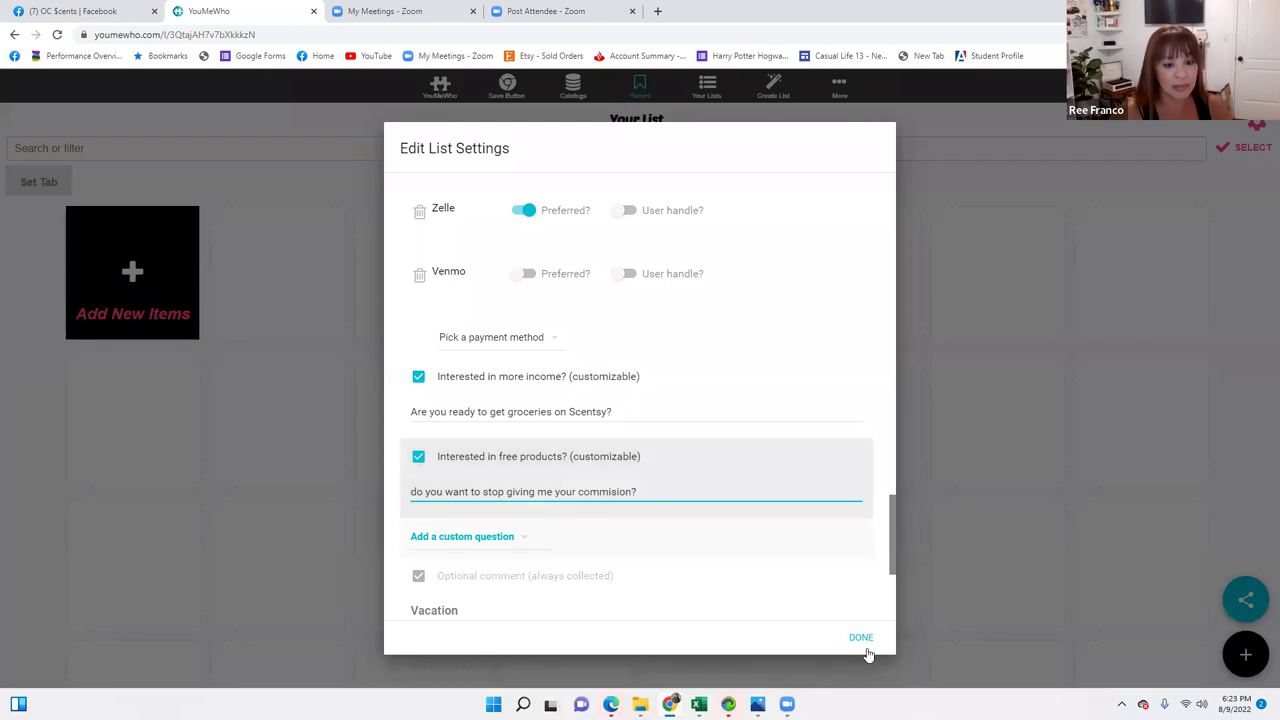
# Step: Disable both the "Interested in more income?" and "Interested in free products?" questions in the buyer's info
pyautogui.scroll(-2, 460, 431)
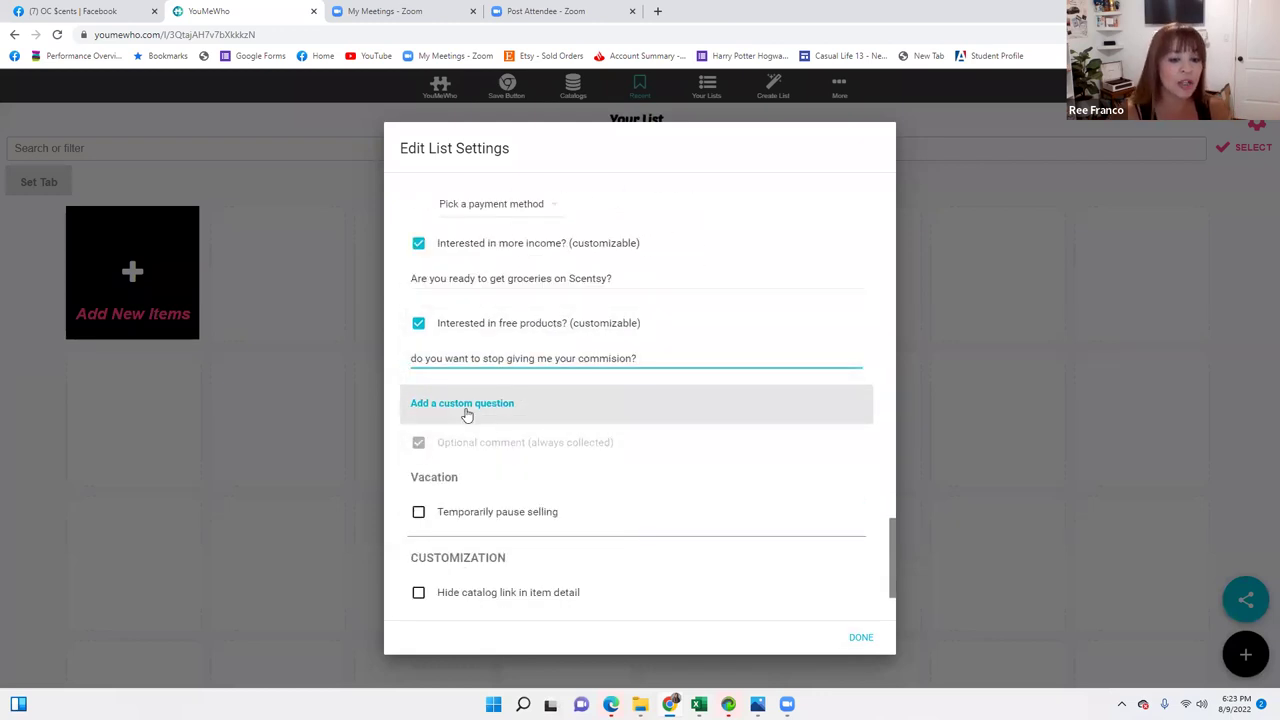
pyautogui.click(418, 243)
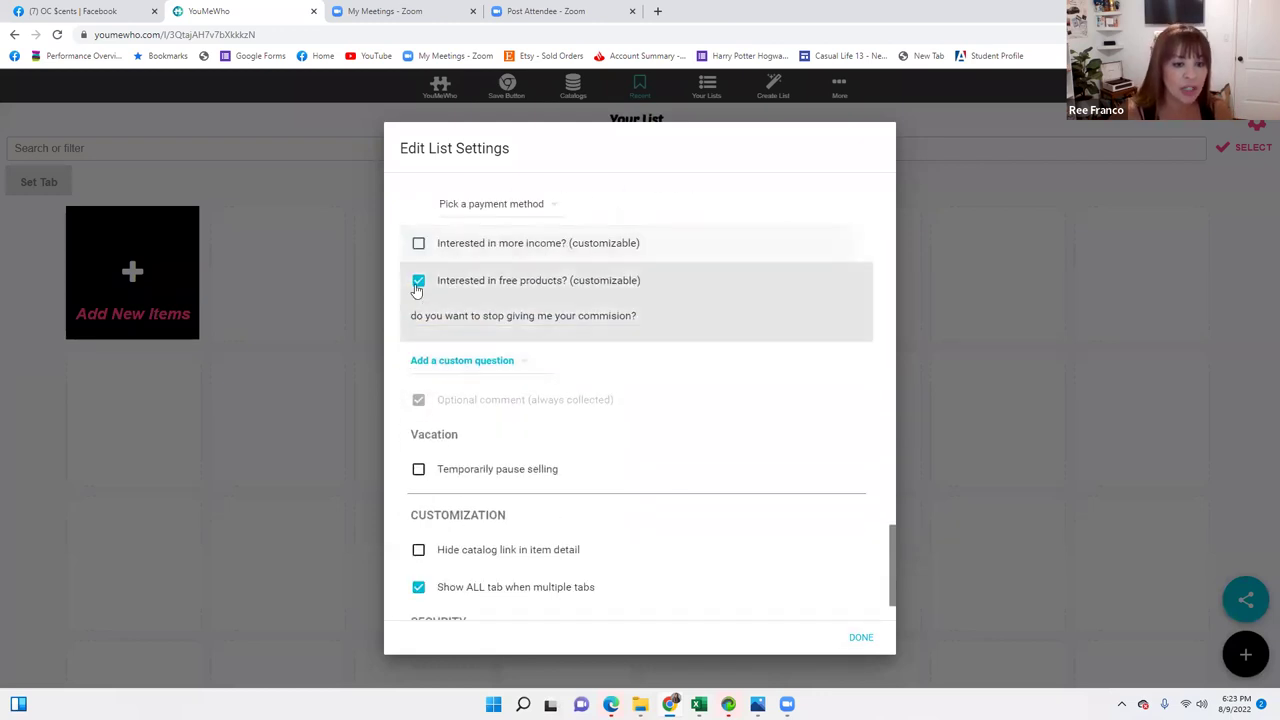
pyautogui.click(418, 283)
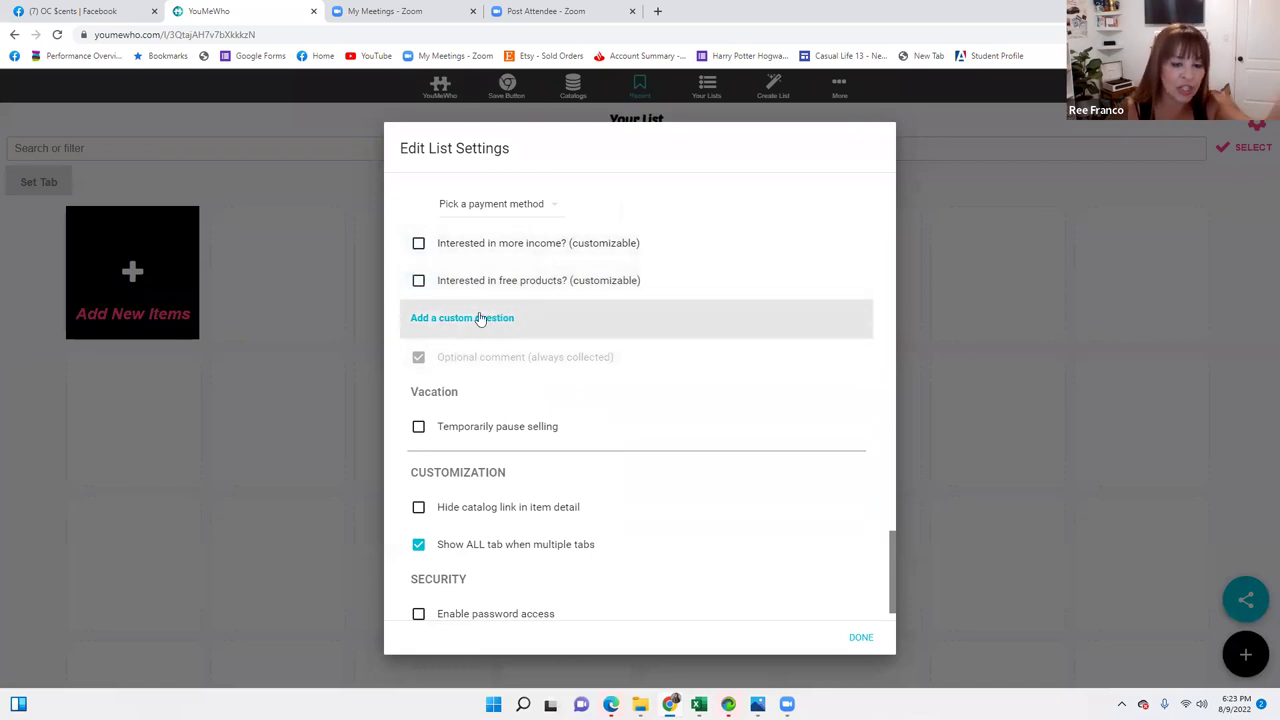
# Step: View the available answer types for a custom question without adding one, and save the list settings
pyautogui.click(480, 318)
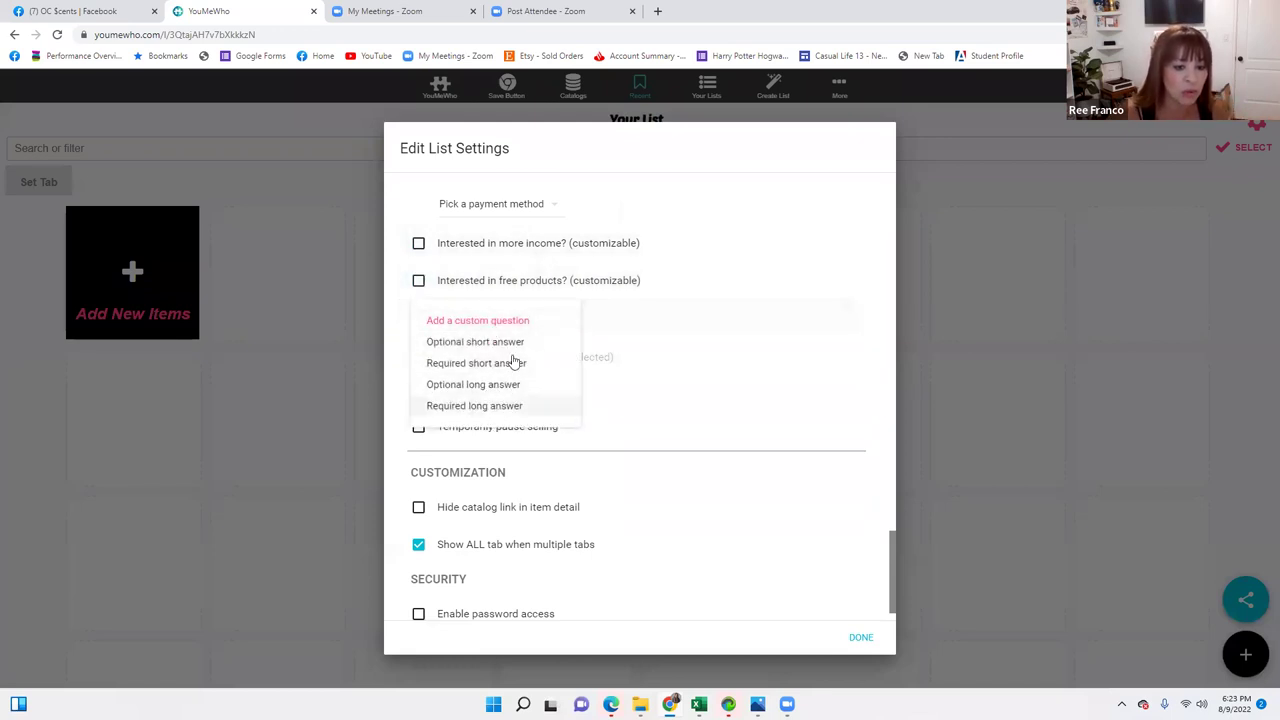
pyautogui.click(743, 398)
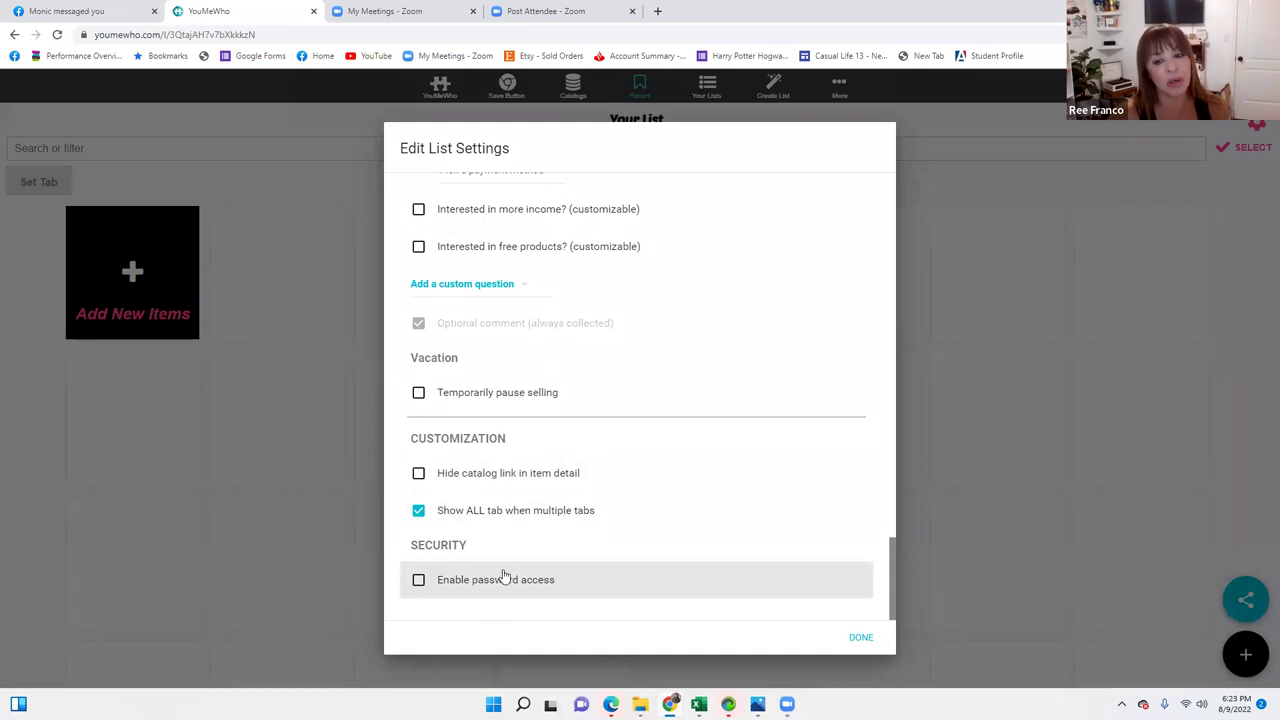
pyautogui.click(872, 645)
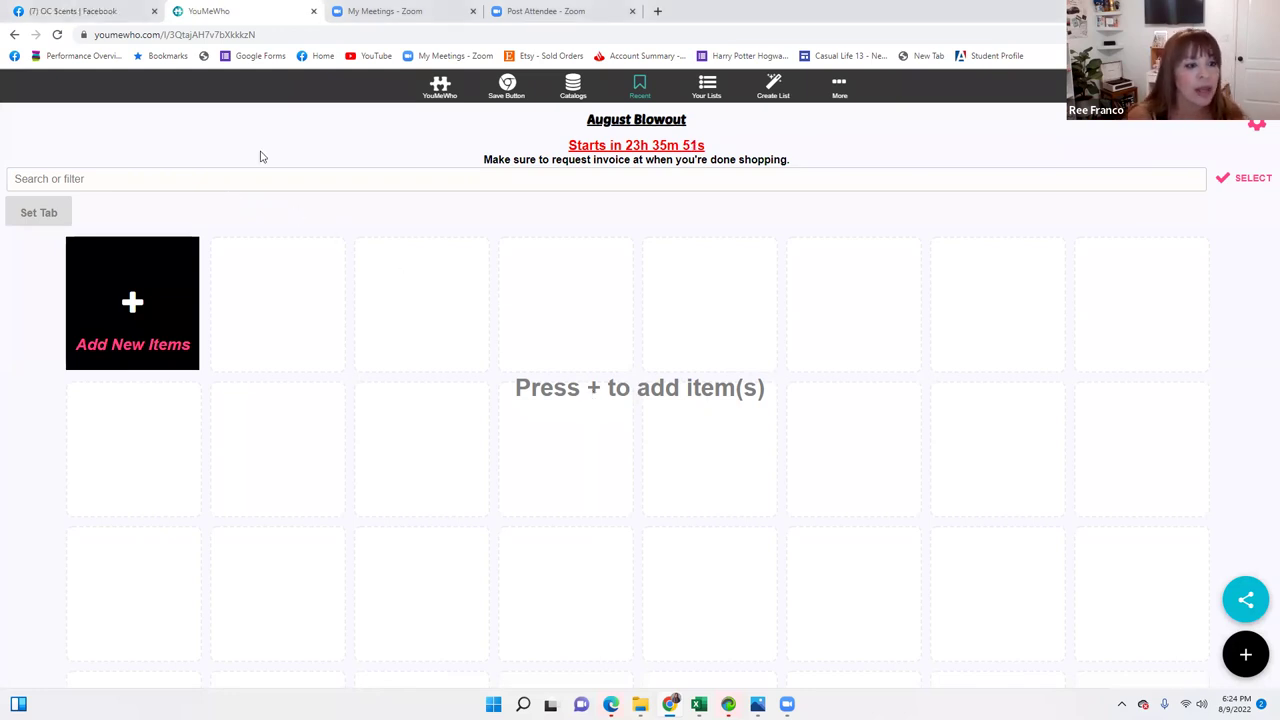
# Step: Set a custom-named tab "Wax Bard" on the August Blowout list
pyautogui.click(51, 215)
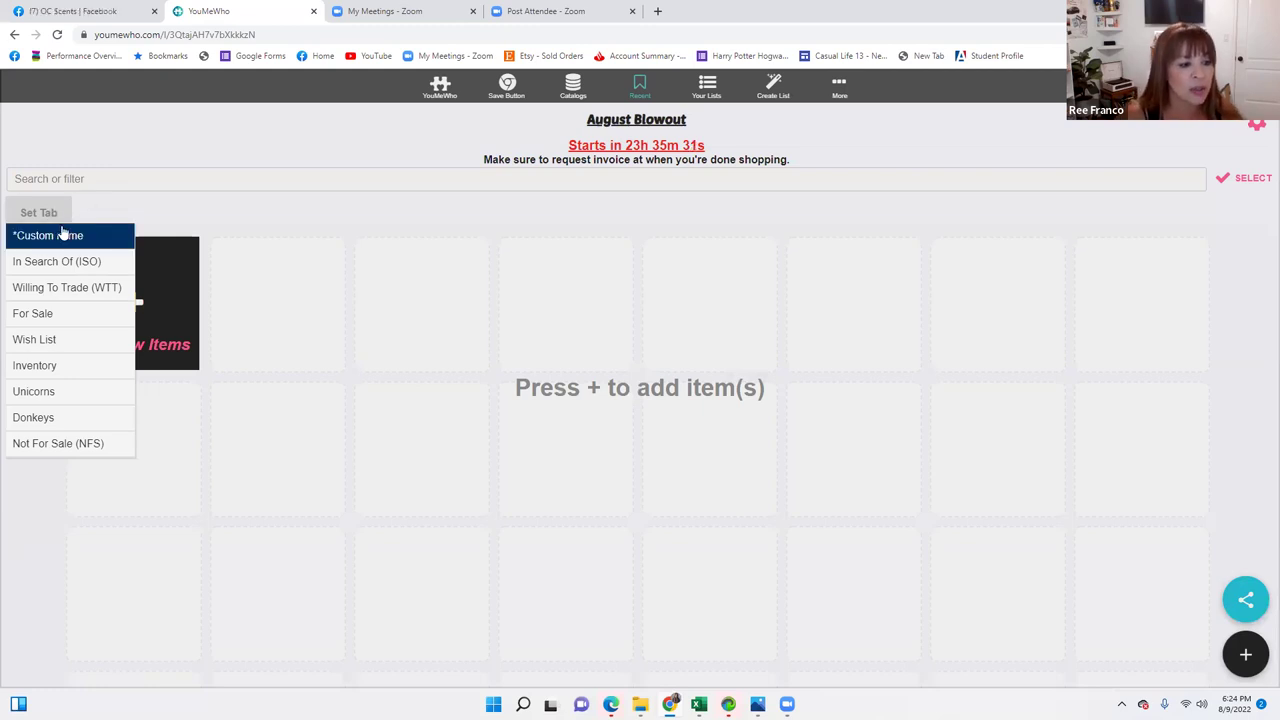
pyautogui.click(70, 235)
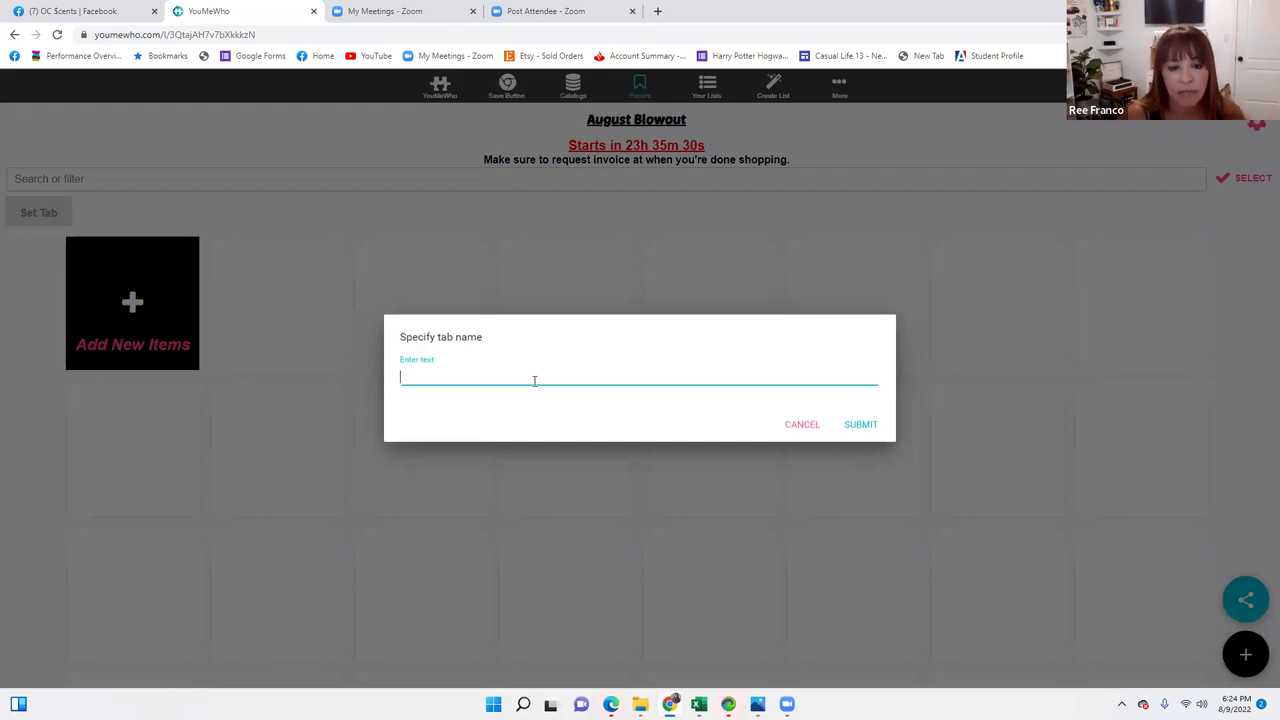
pyautogui.write('Wax Bard')
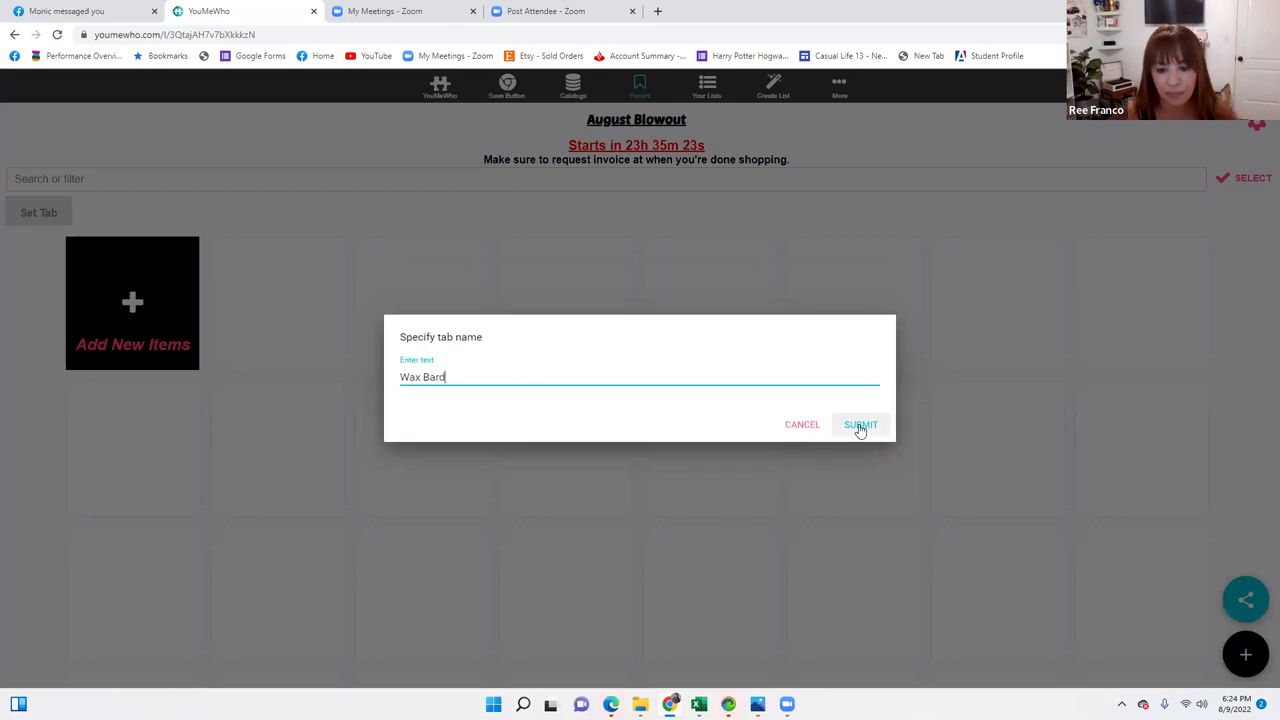
pyautogui.click(858, 426)
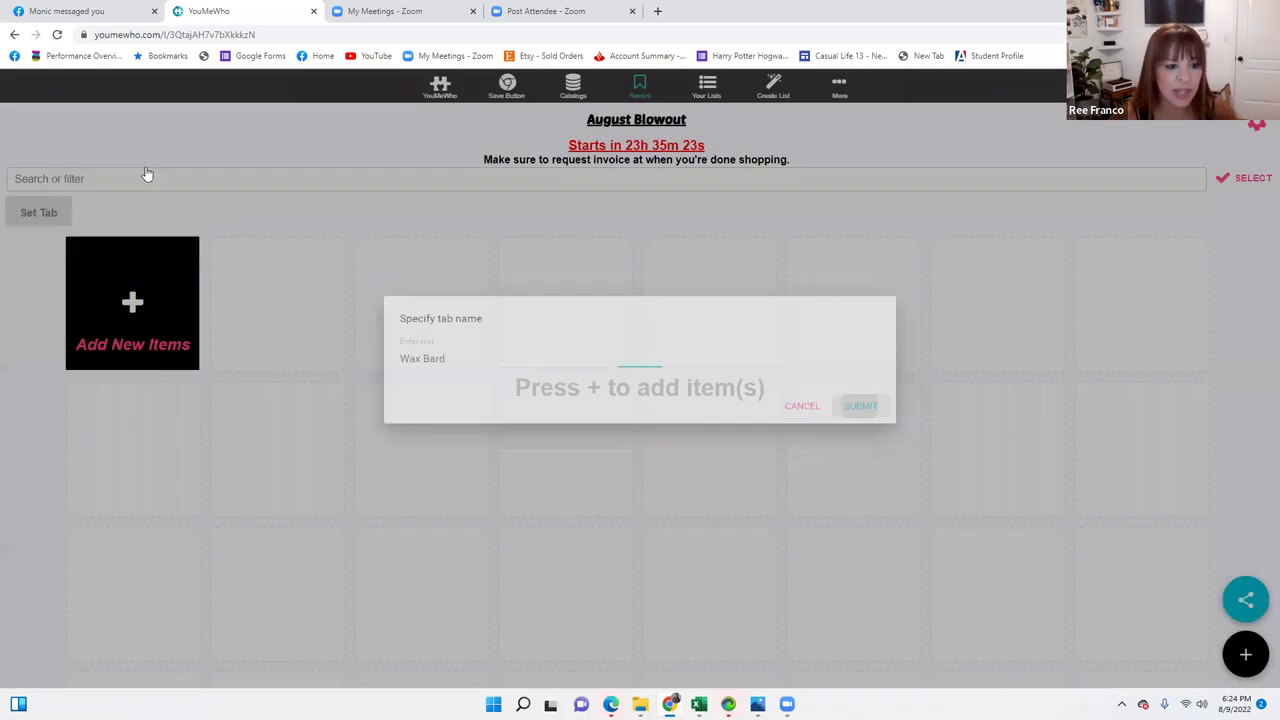
# Step: Add a second custom-named tab called "Room Sprays" to the list
pyautogui.click(140, 213)
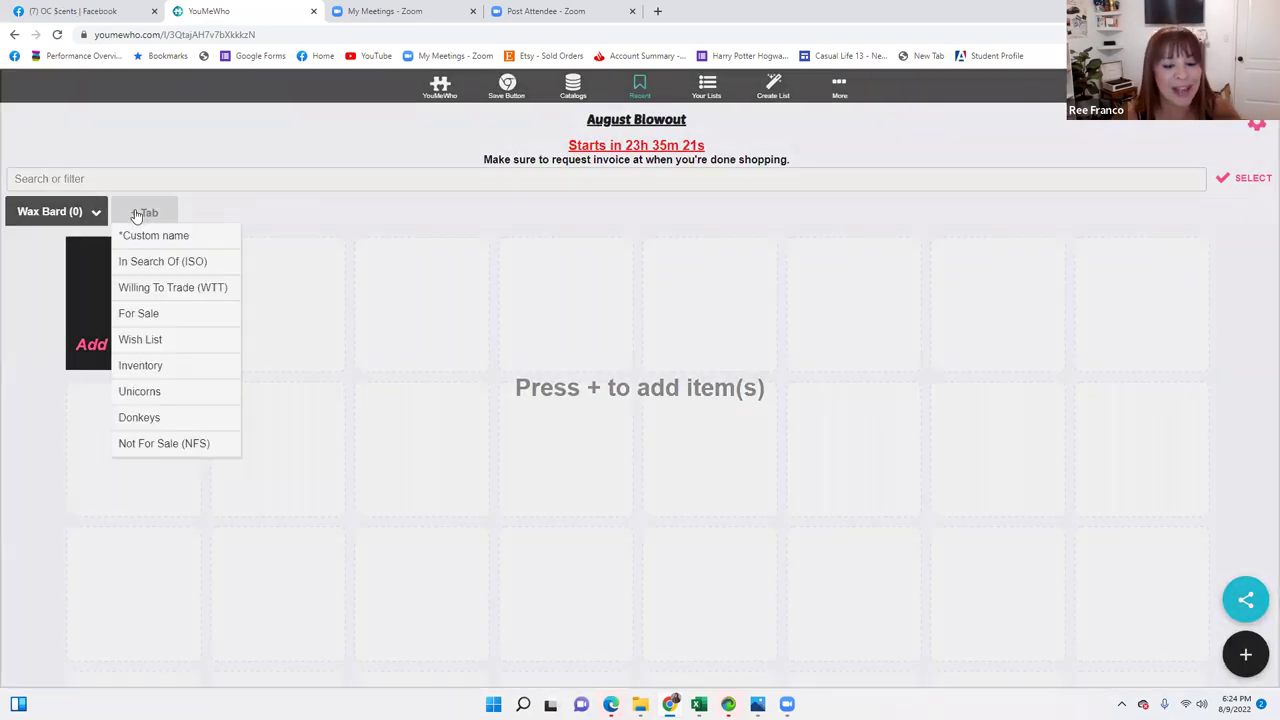
pyautogui.click(166, 236)
pyautogui.write('Room Sprays')
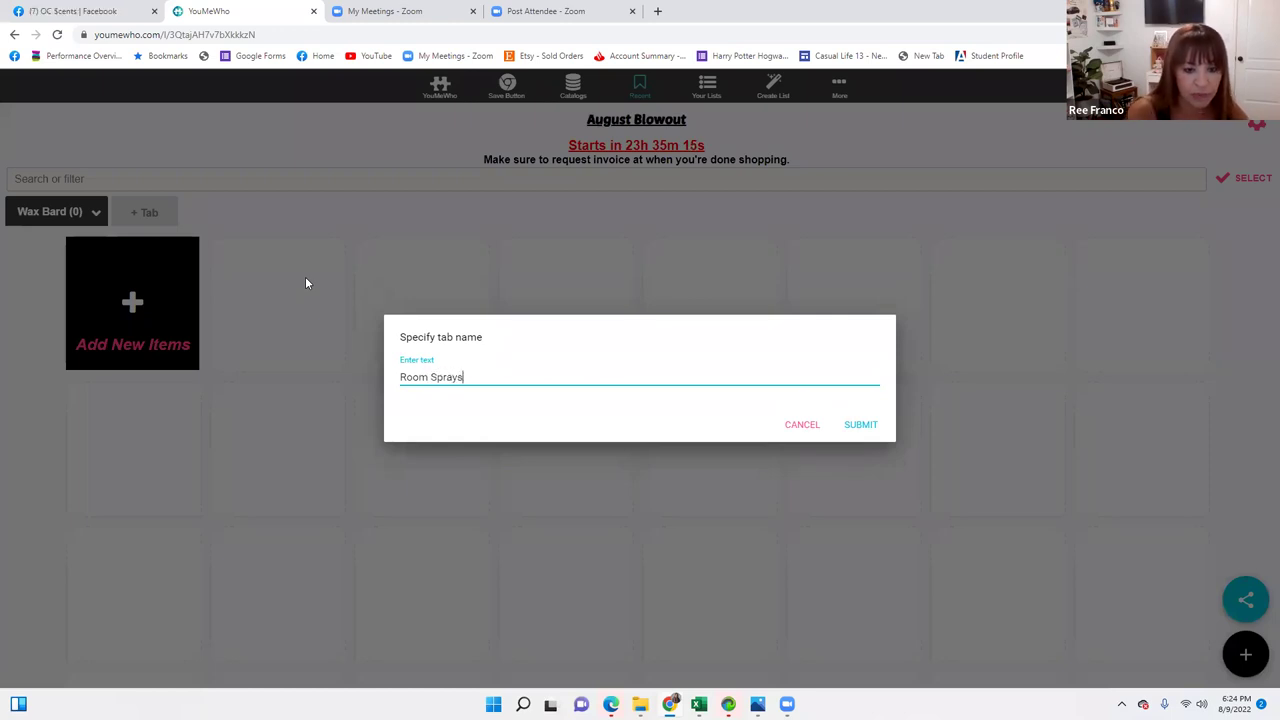
pyautogui.click(855, 425)
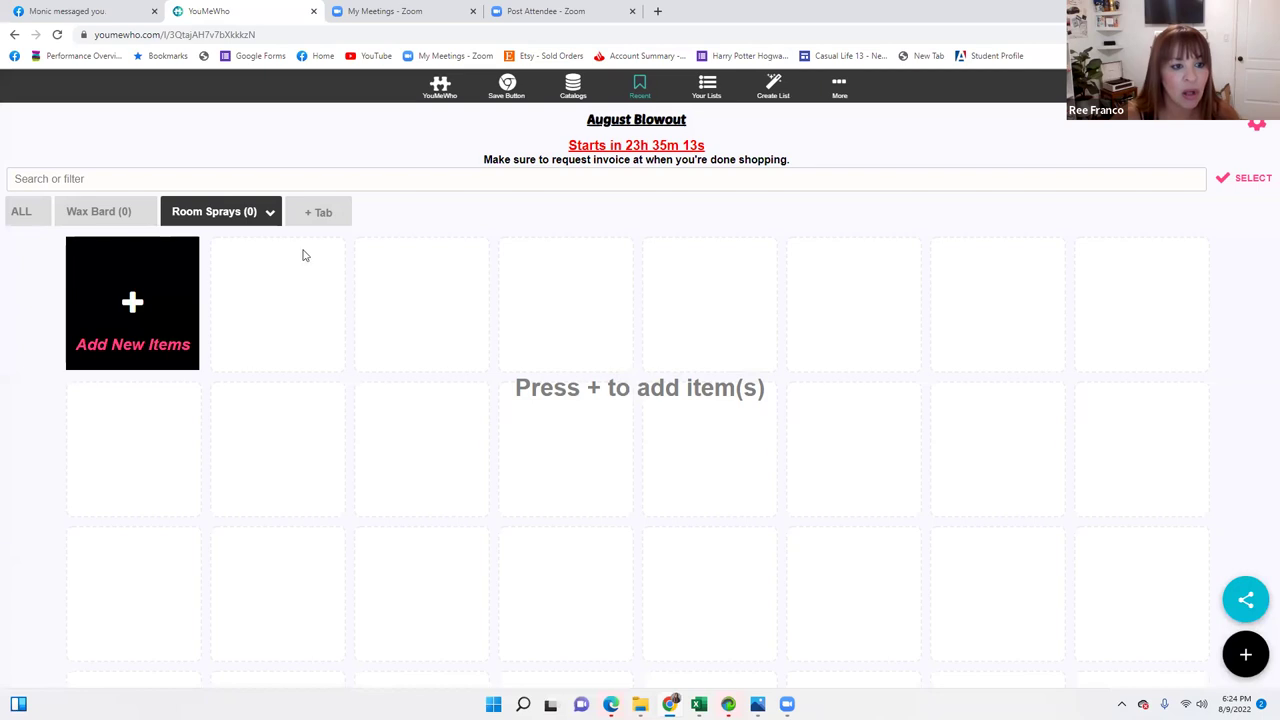
# Step: Add another custom-named tab called "Diffusers" to the list
pyautogui.click(320, 212)
pyautogui.click(336, 236)
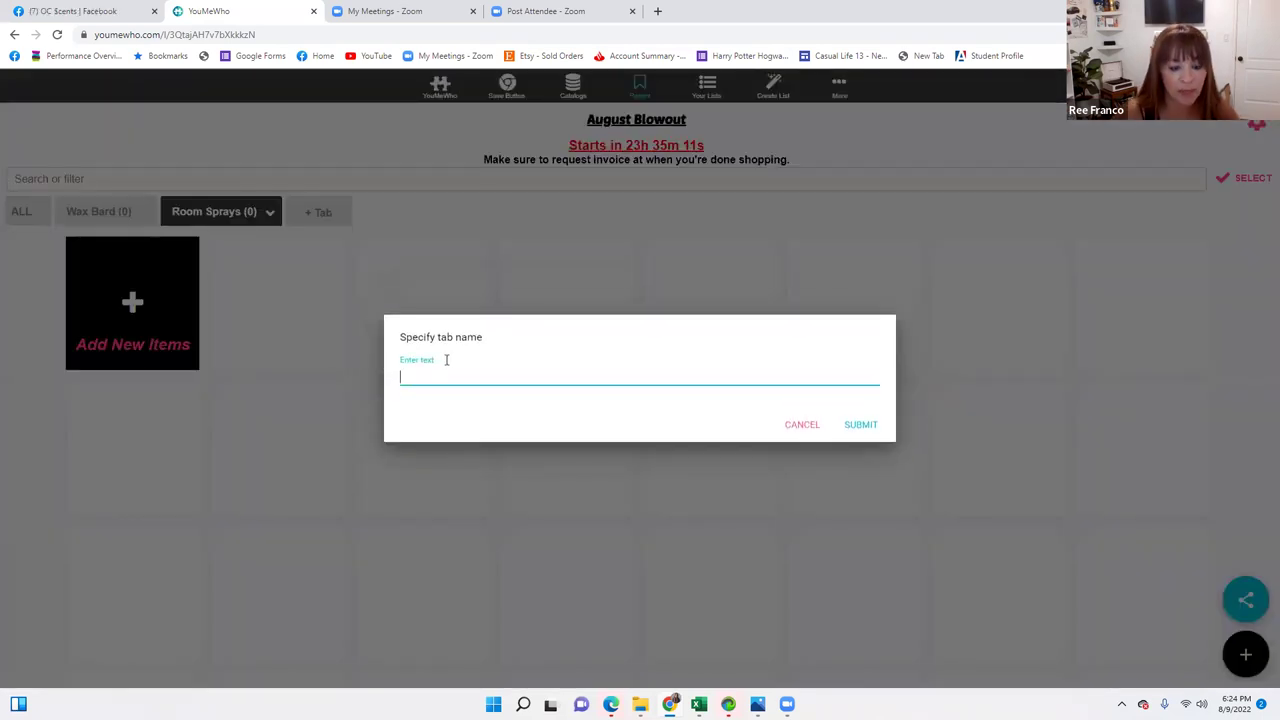
pyautogui.write('Diffusers')
pyautogui.click(862, 424)
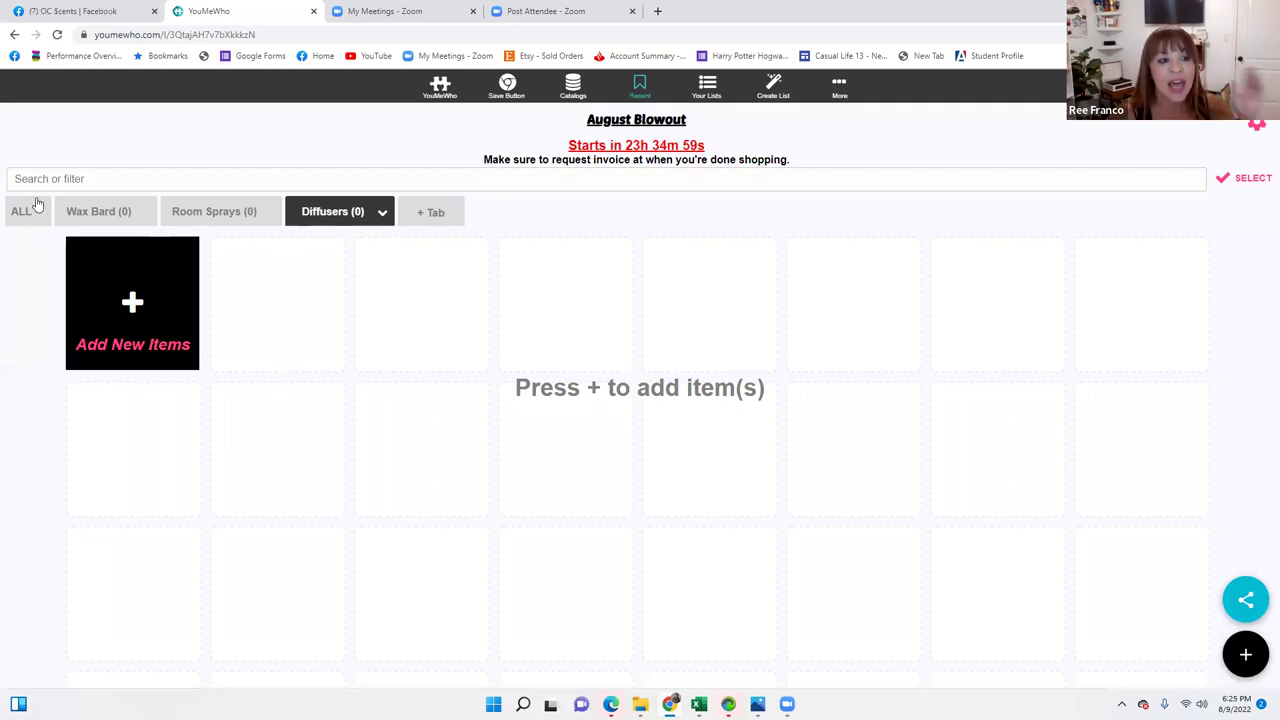
# Step: Add a custom-named tab called "fragrance flowers" after the Diffusers tab
pyautogui.click(430, 213)
pyautogui.click(437, 235)
pyautogui.write('fragra')
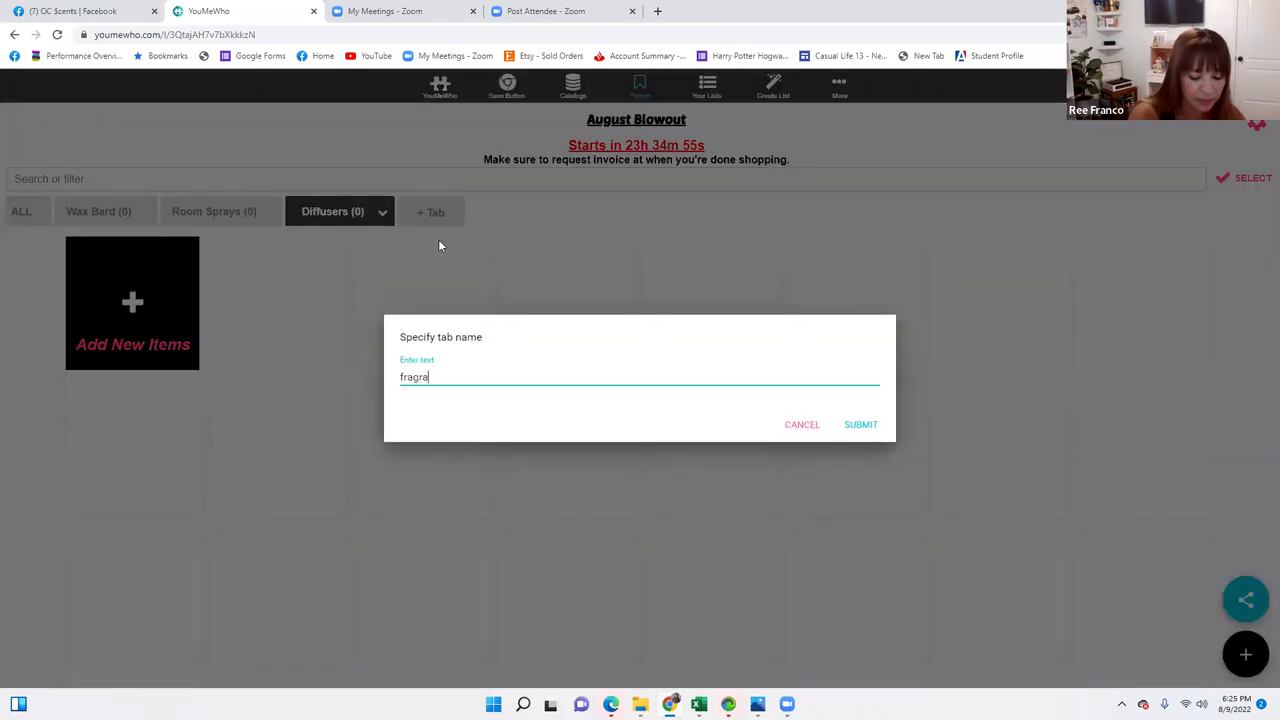
pyautogui.write('nce flowers')
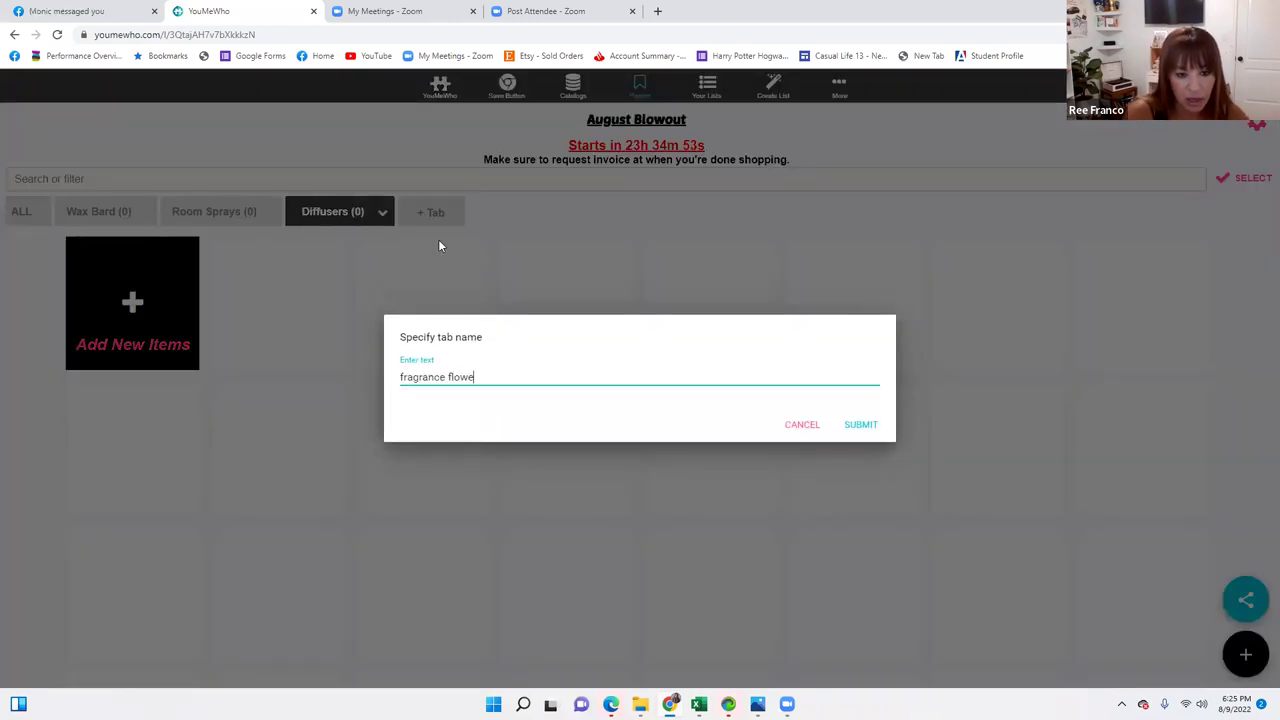
pyautogui.click(868, 426)
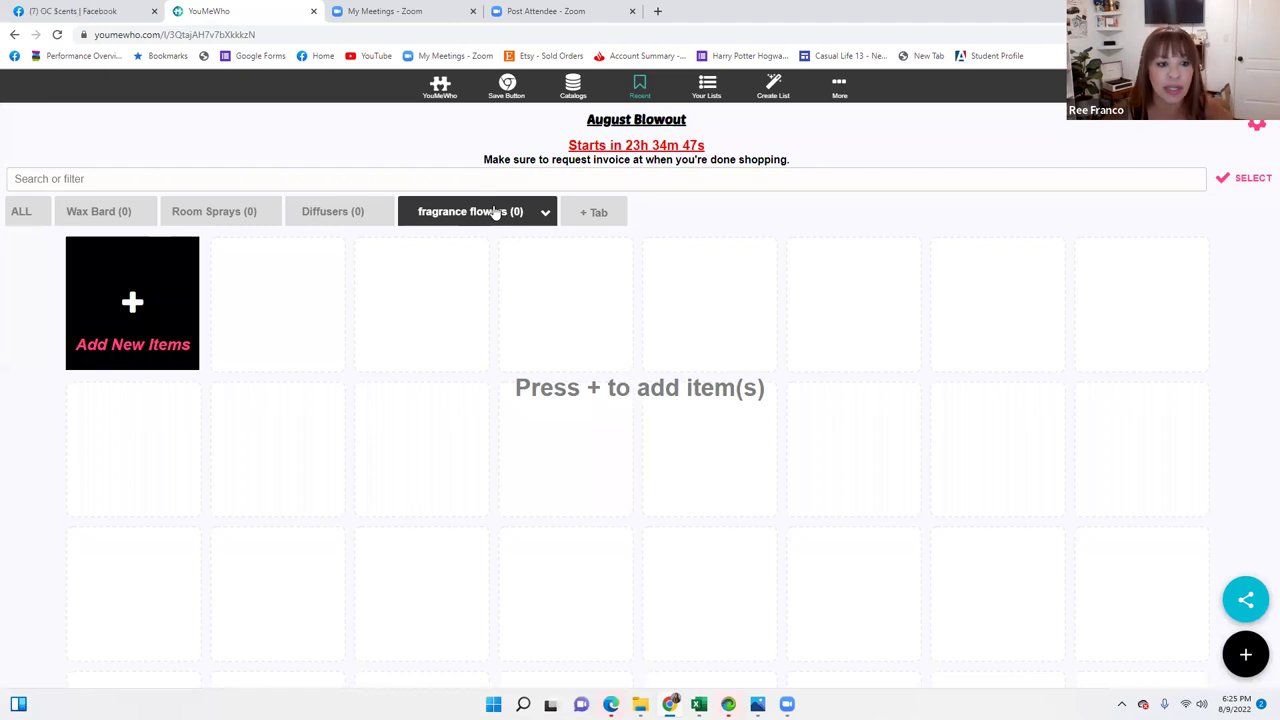
# Step: Start adding new items from a catalog to the fragrance flowers tab, using the Scentsy (USA) catalog
pyautogui.click(140, 326)
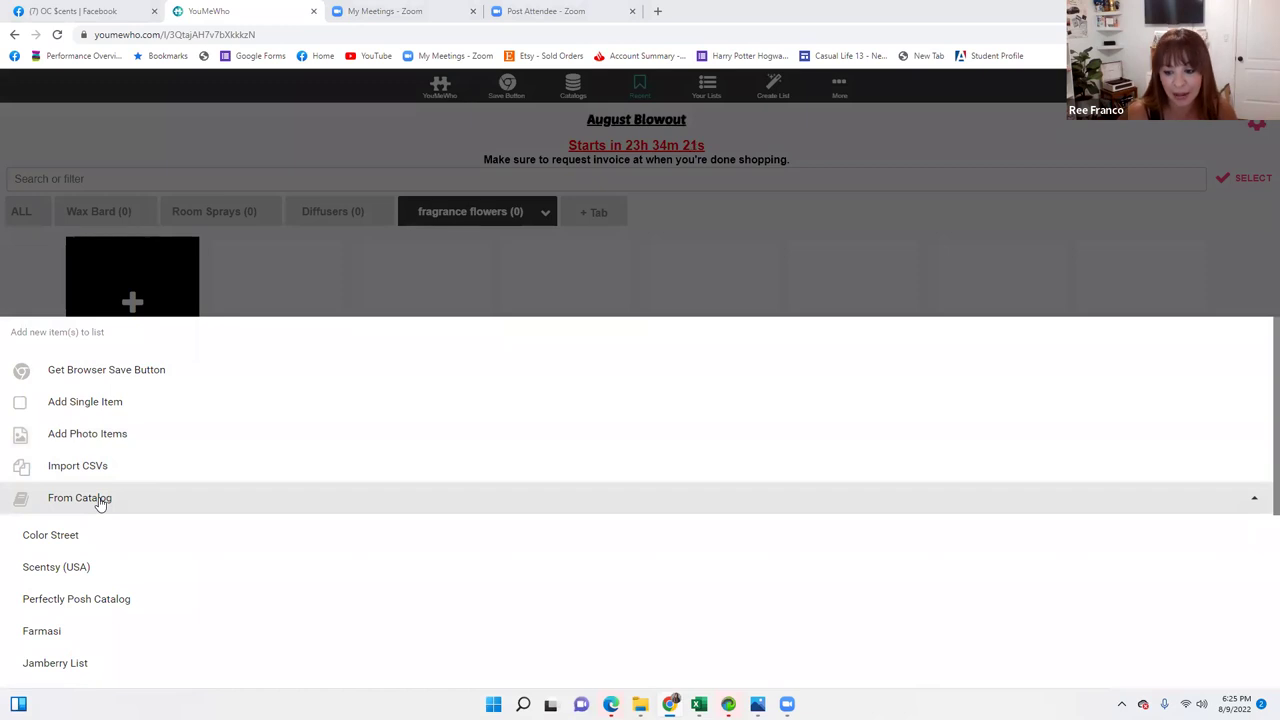
pyautogui.click(100, 499)
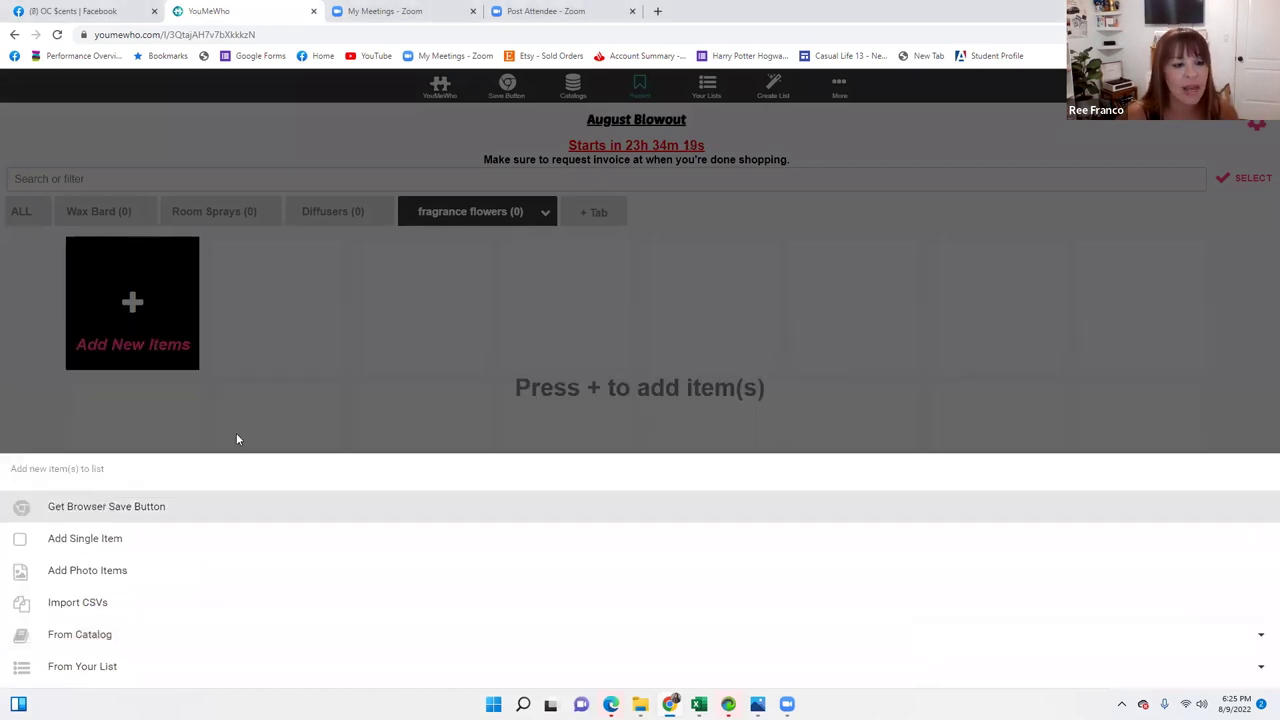
pyautogui.click(80, 640)
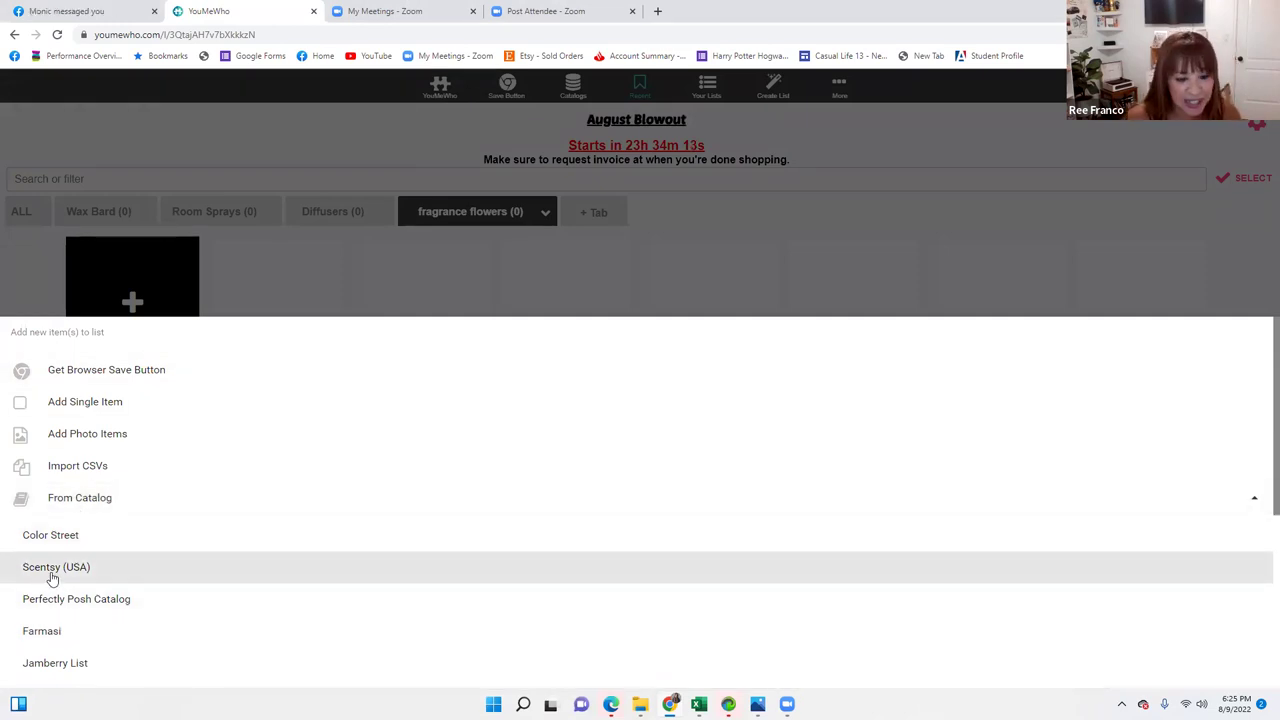
pyautogui.click(52, 567)
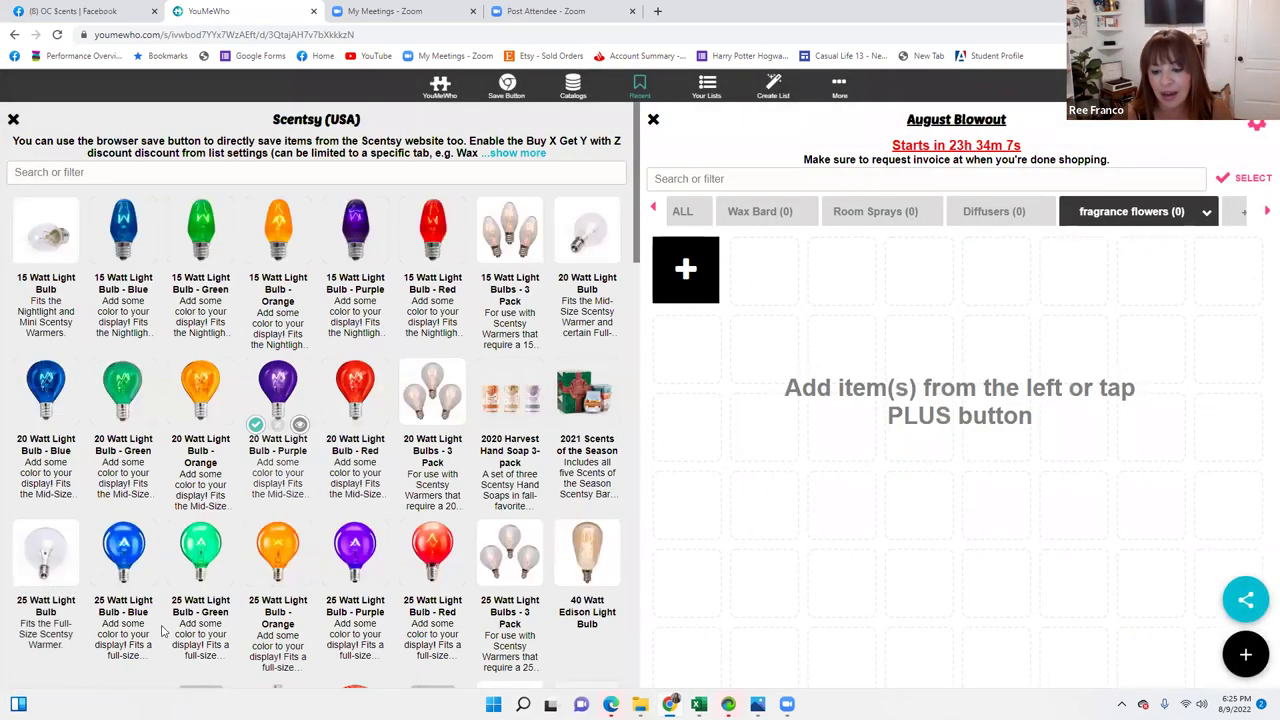
# Step: Browse the Scentsy (USA) catalog, search it for "hib", and filter to Hibiscus Pineapple - Dahlia Darling Fragrance Flower
pyautogui.scroll(-1, 312, 507)
pyautogui.scroll(-5, 312, 507)
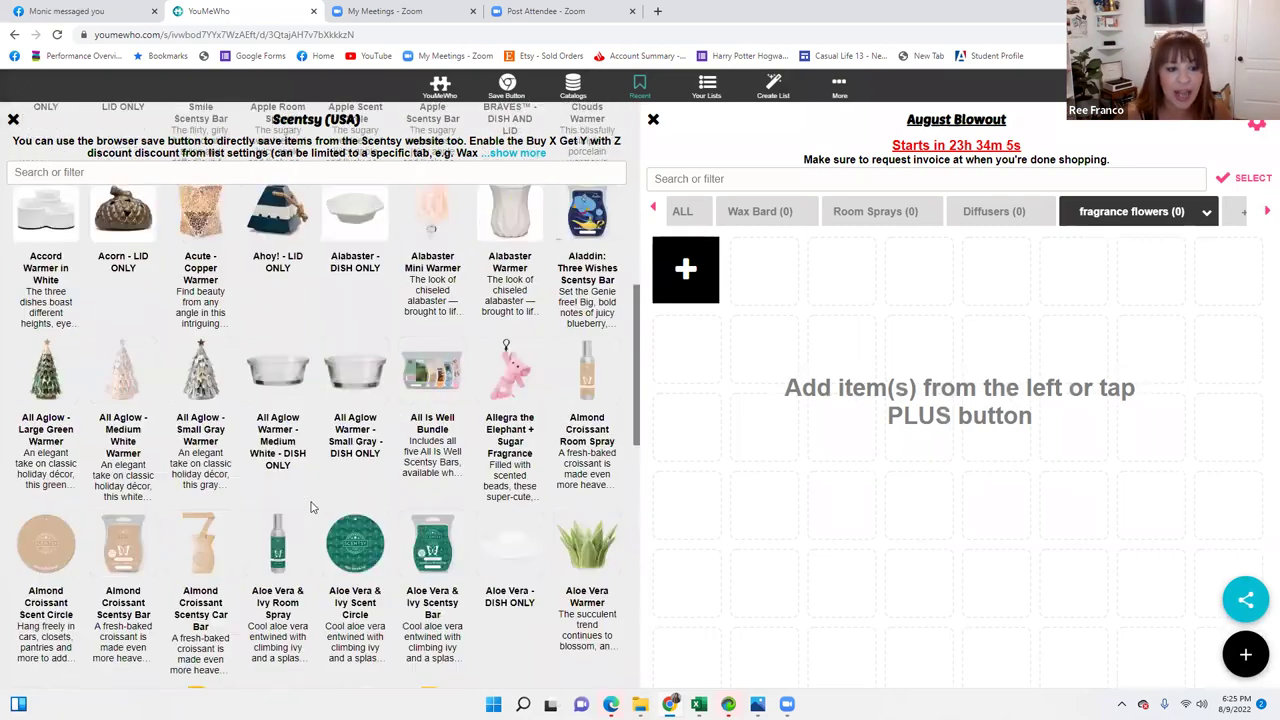
pyautogui.scroll(-7, 311, 507)
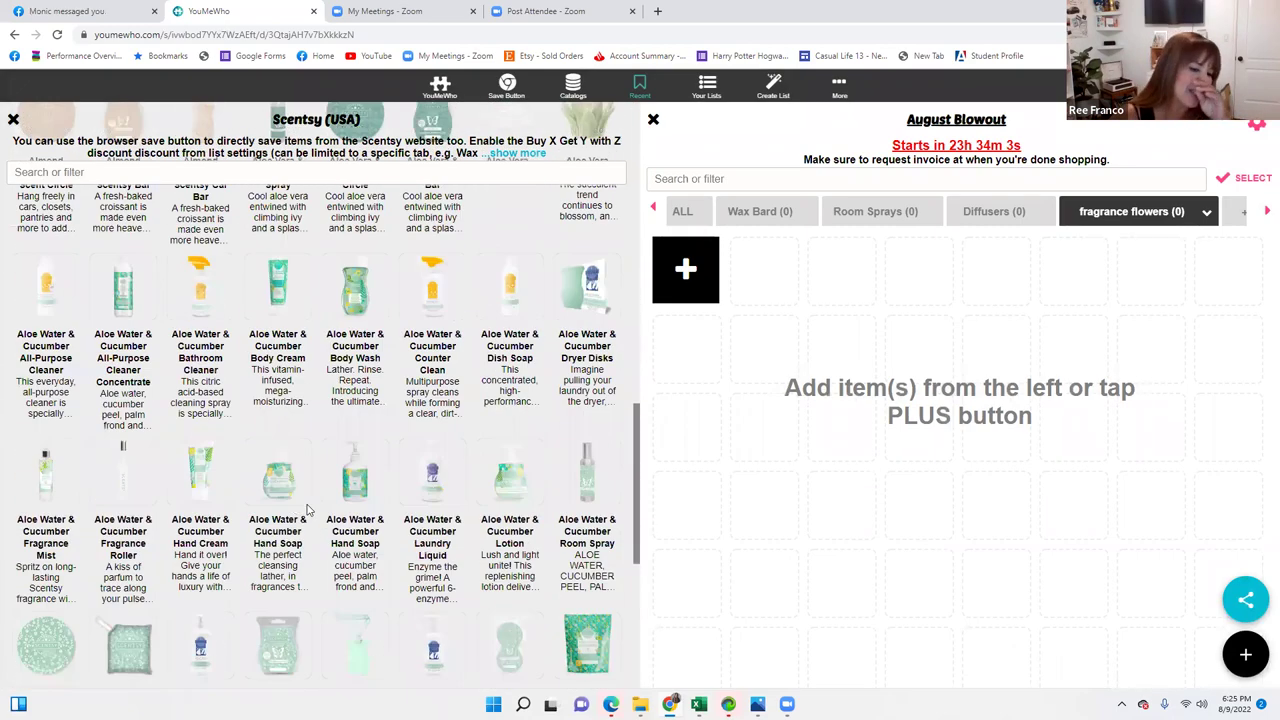
pyautogui.scroll(-3, 308, 510)
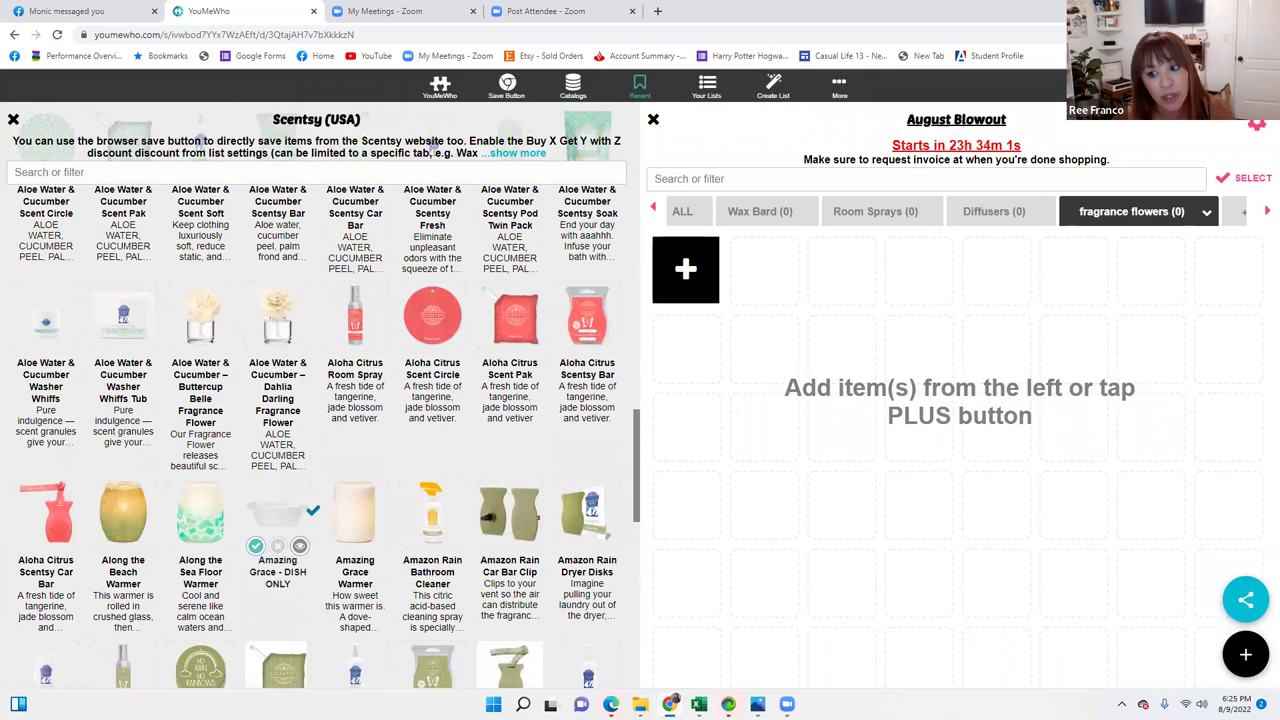
pyautogui.scroll(15, 313, 510)
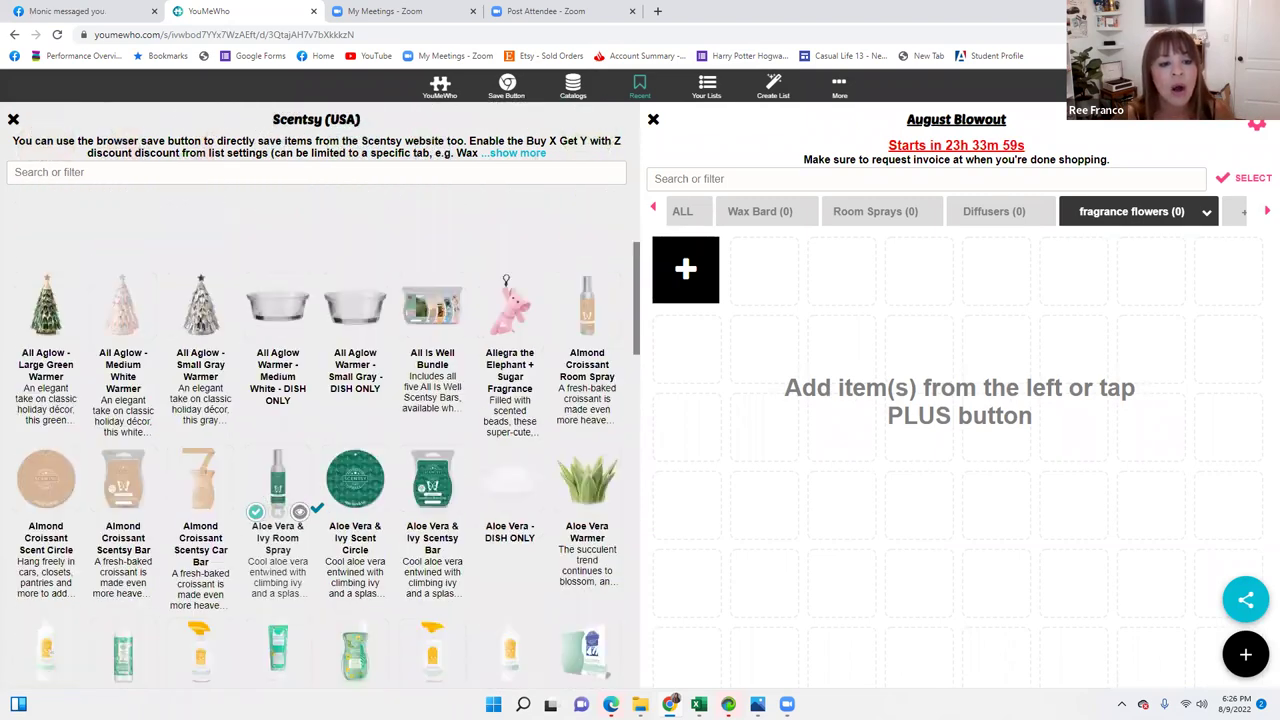
pyautogui.click(101, 172)
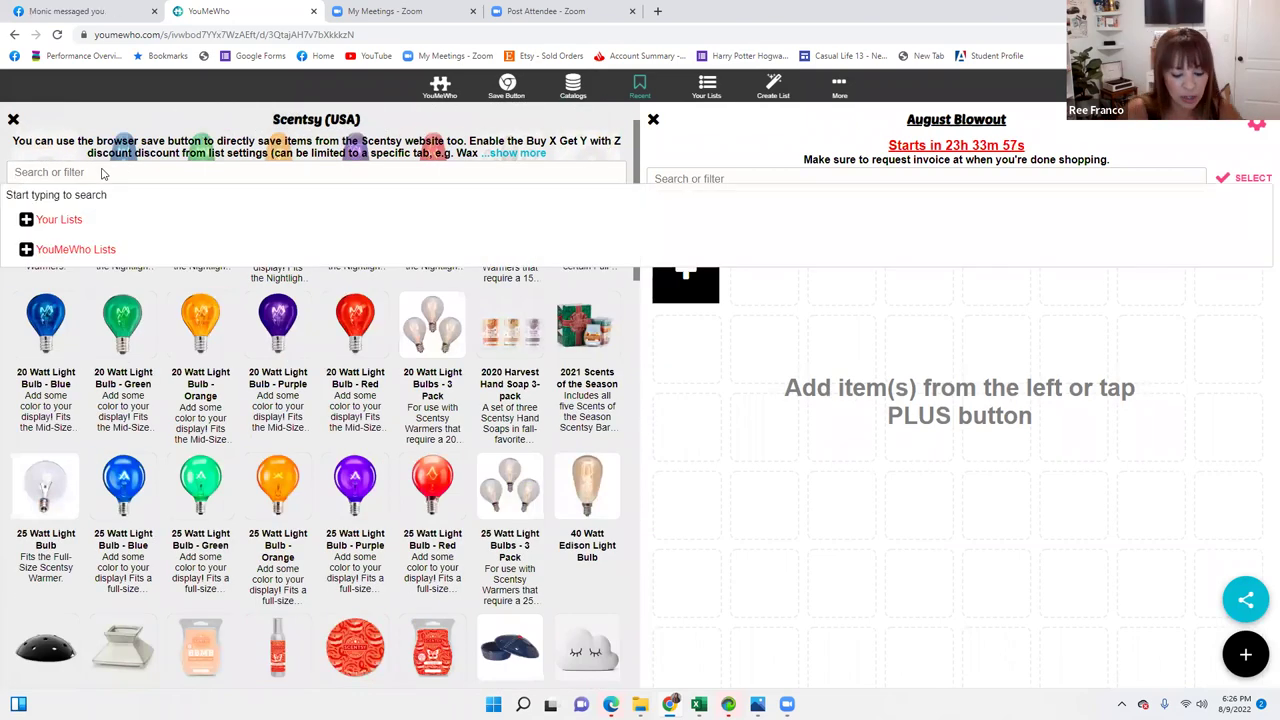
pyautogui.write('hib')
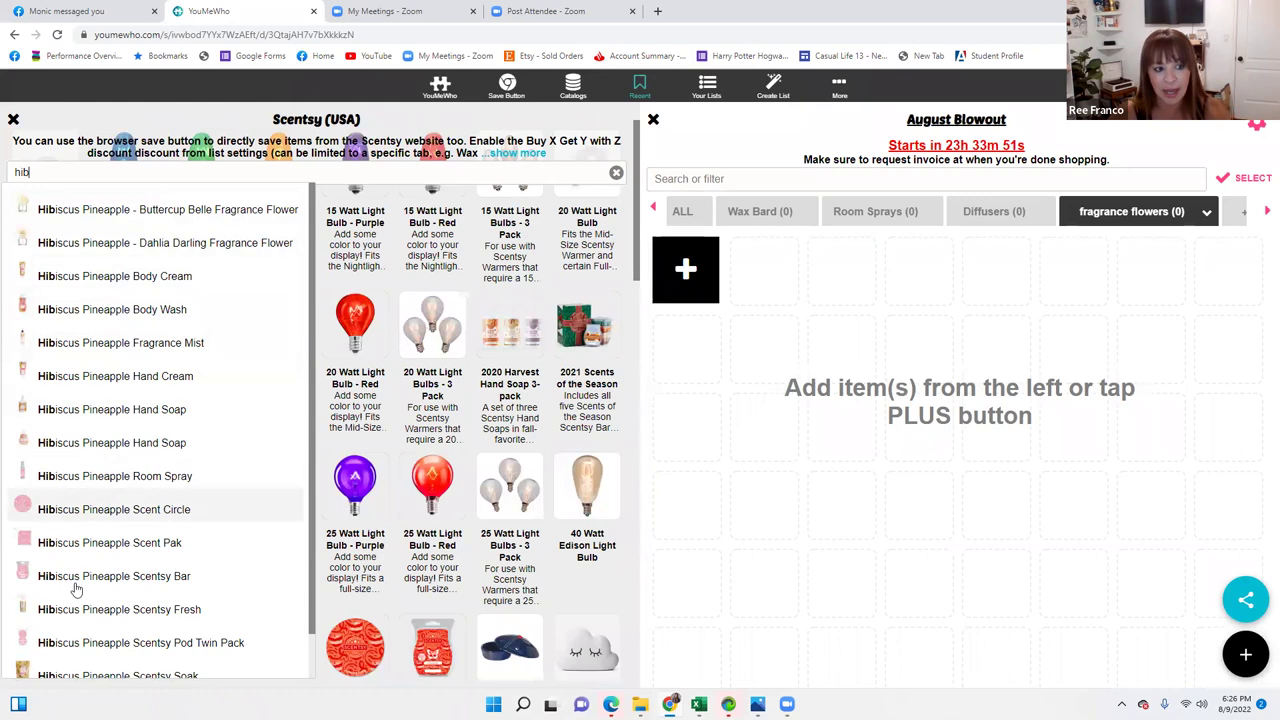
pyautogui.click(66, 252)
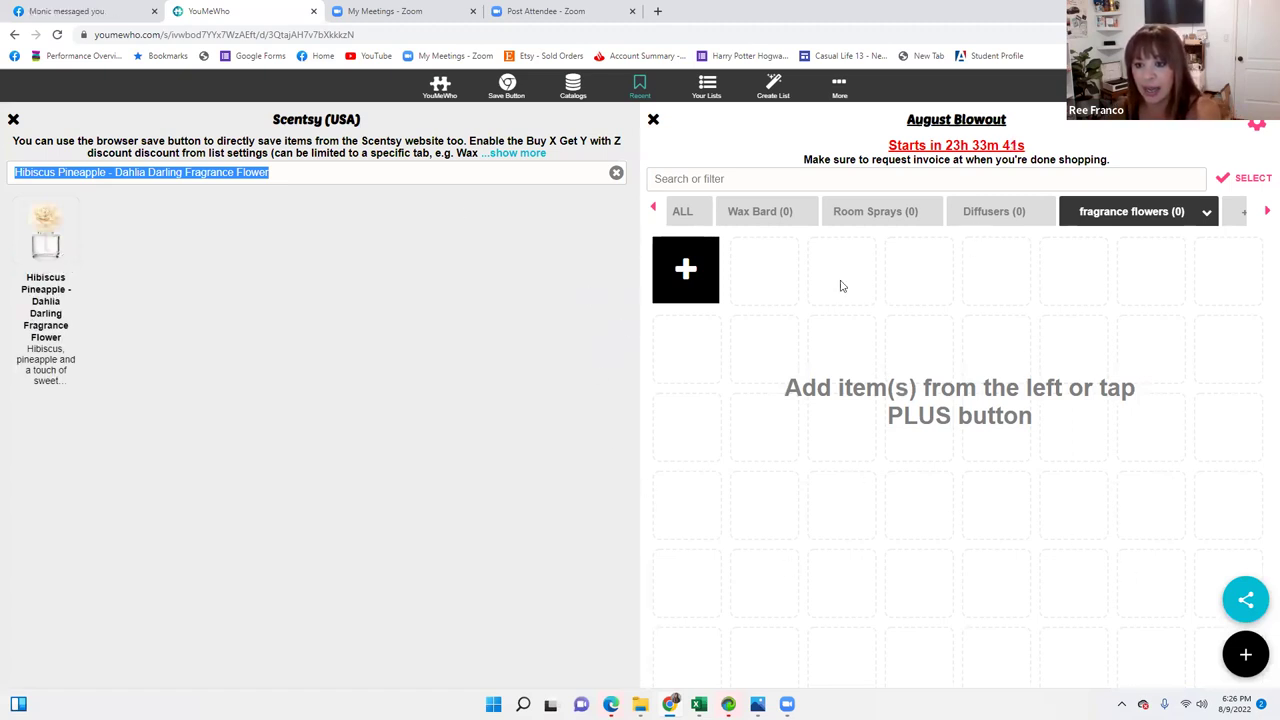
# Step: Add Hibiscus Pineapple - Dahlia Darling Fragrance Flower to the fragrance flowers tab with quantity 6 and price $13
pyautogui.click(43, 247)
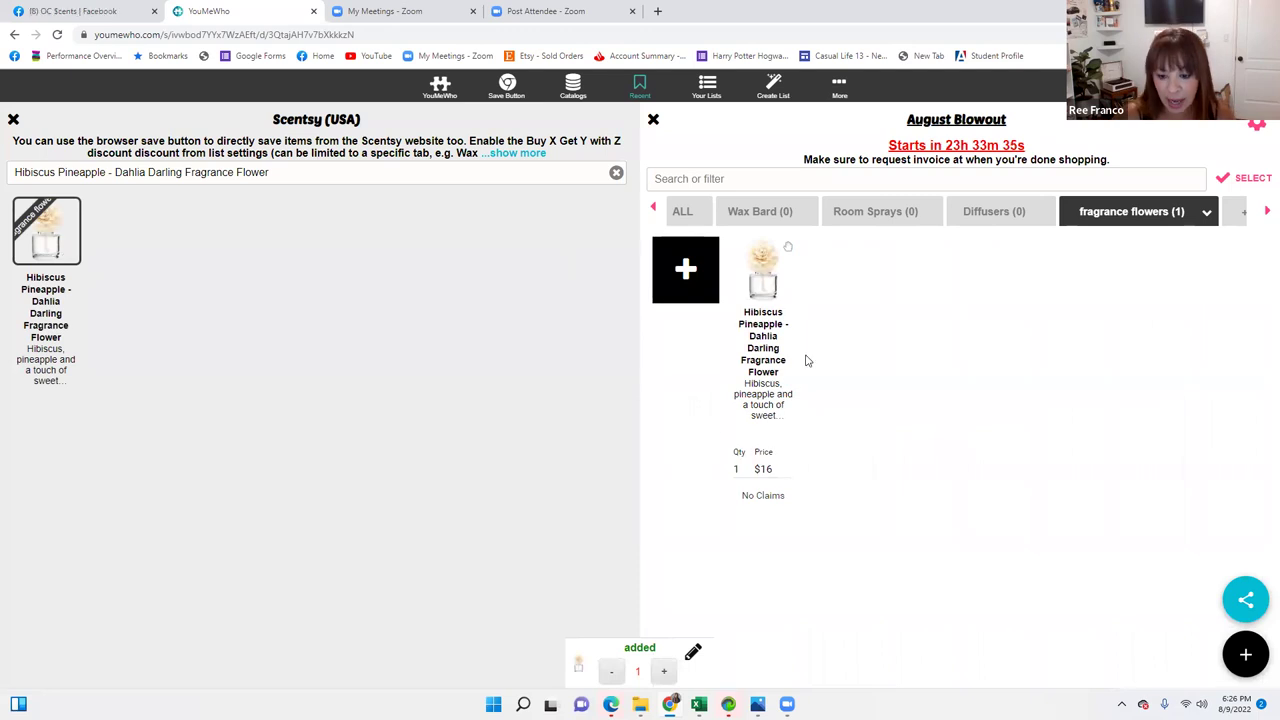
pyautogui.click(749, 466)
pyautogui.click(749, 466)
pyautogui.click(779, 468)
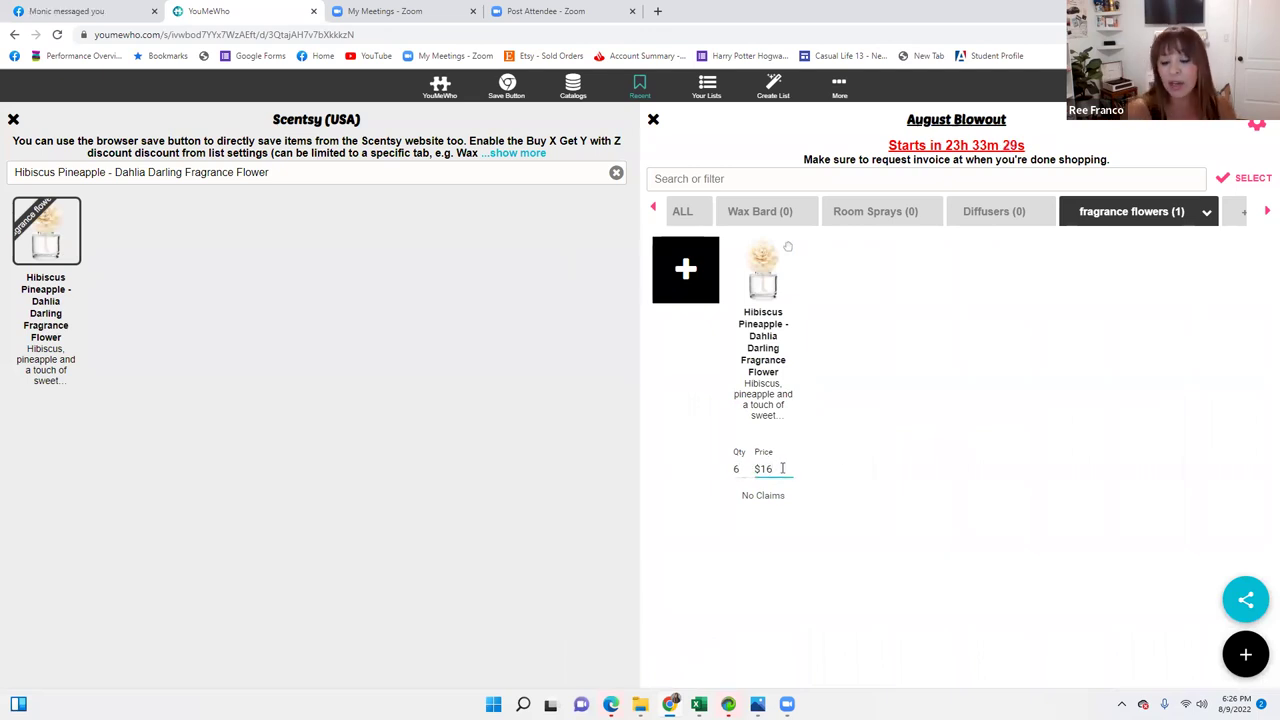
pyautogui.write('13')
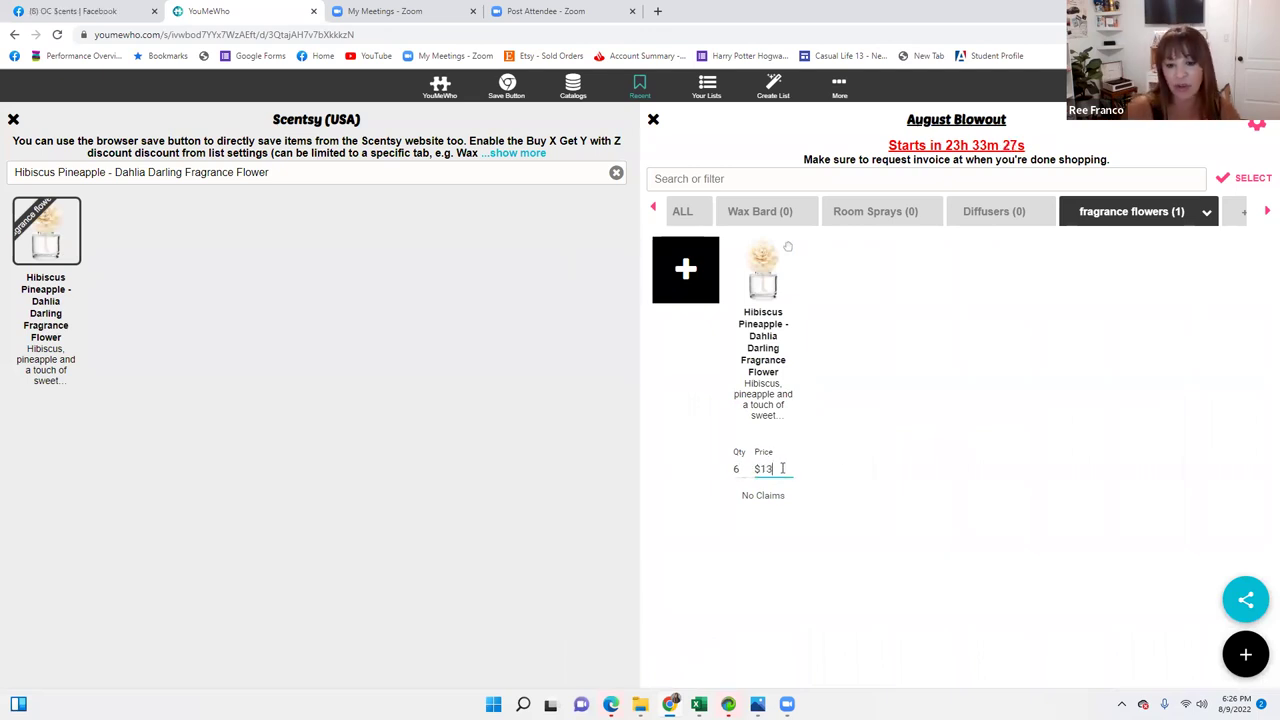
pyautogui.click(860, 498)
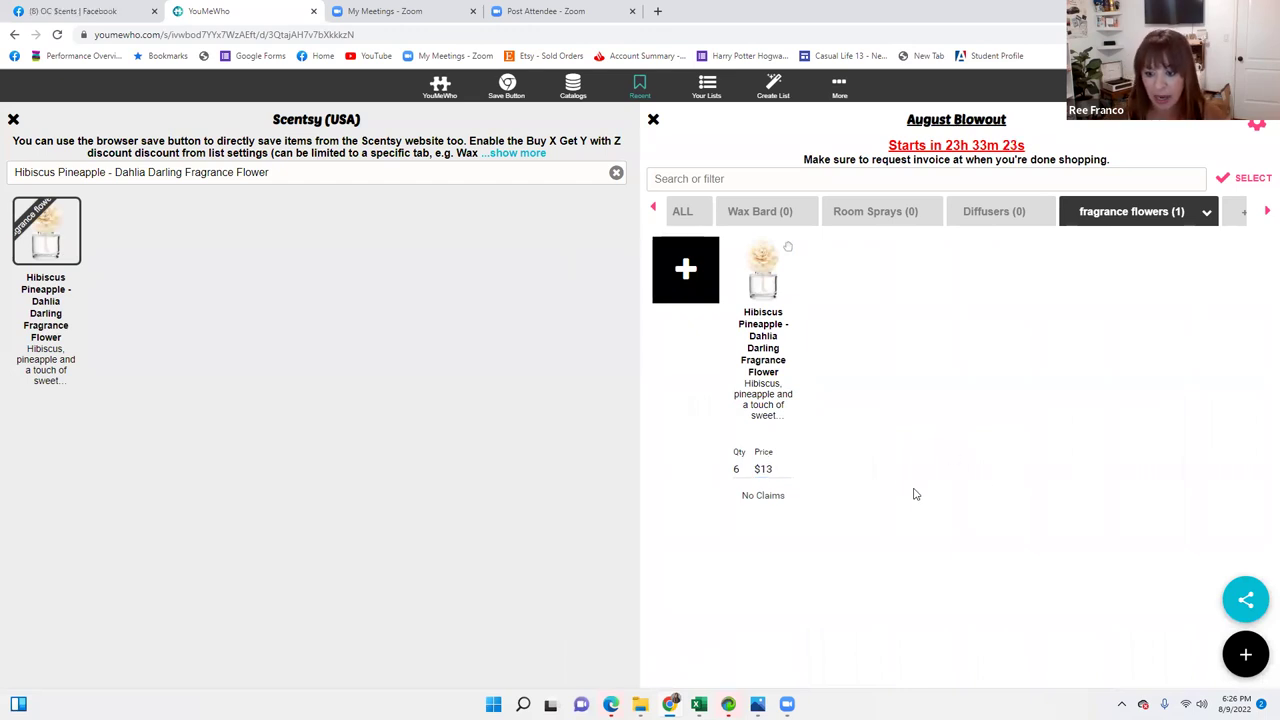
# Step: Search the catalog for "luna" and add the Luna Scentsy Bar to the Wax Bard tab
pyautogui.moveTo(360, 172); pyautogui.dragTo(12, 173)
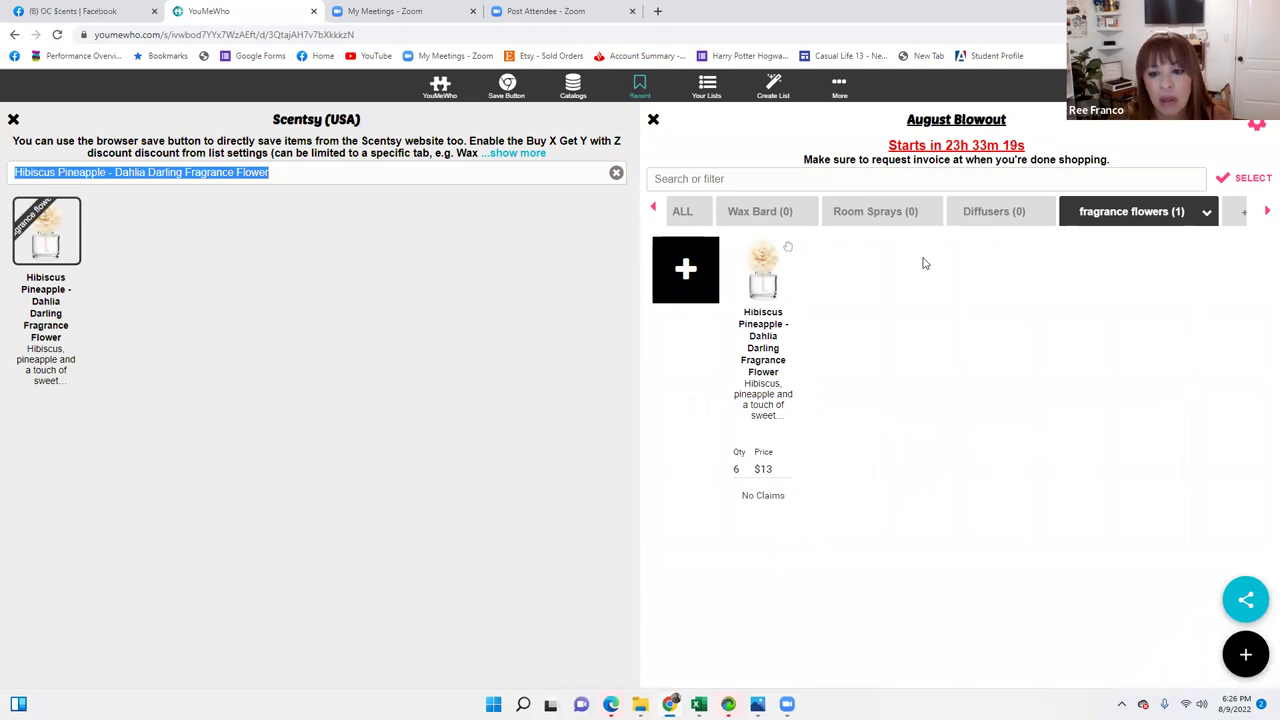
pyautogui.click(1027, 237)
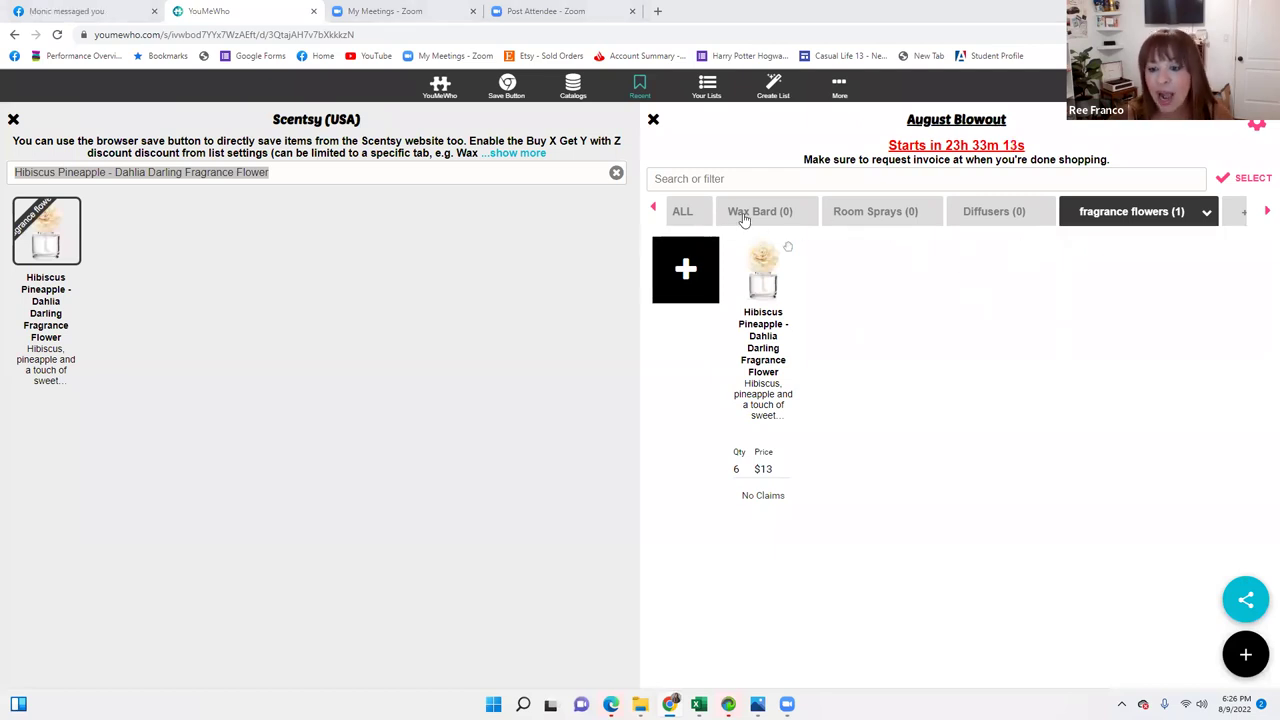
pyautogui.click(752, 218)
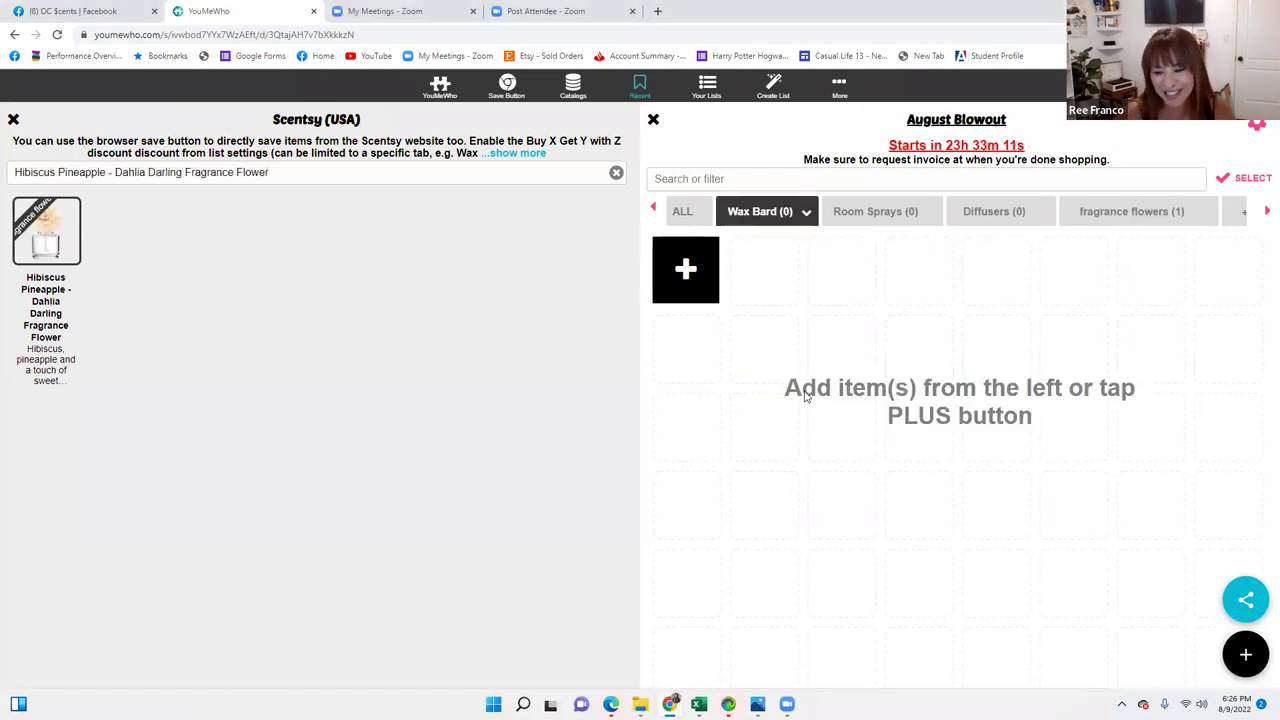
pyautogui.tripleClick(326, 167)
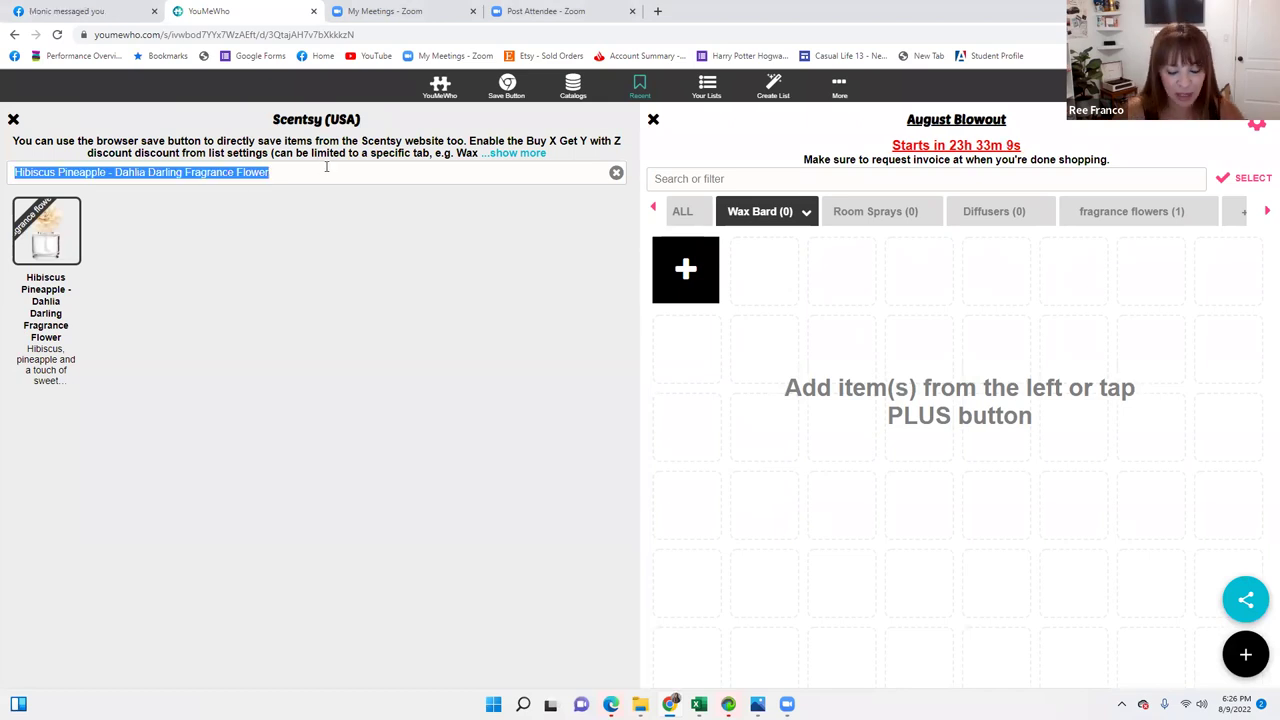
pyautogui.press('BackSpace')
pyautogui.write('luna')
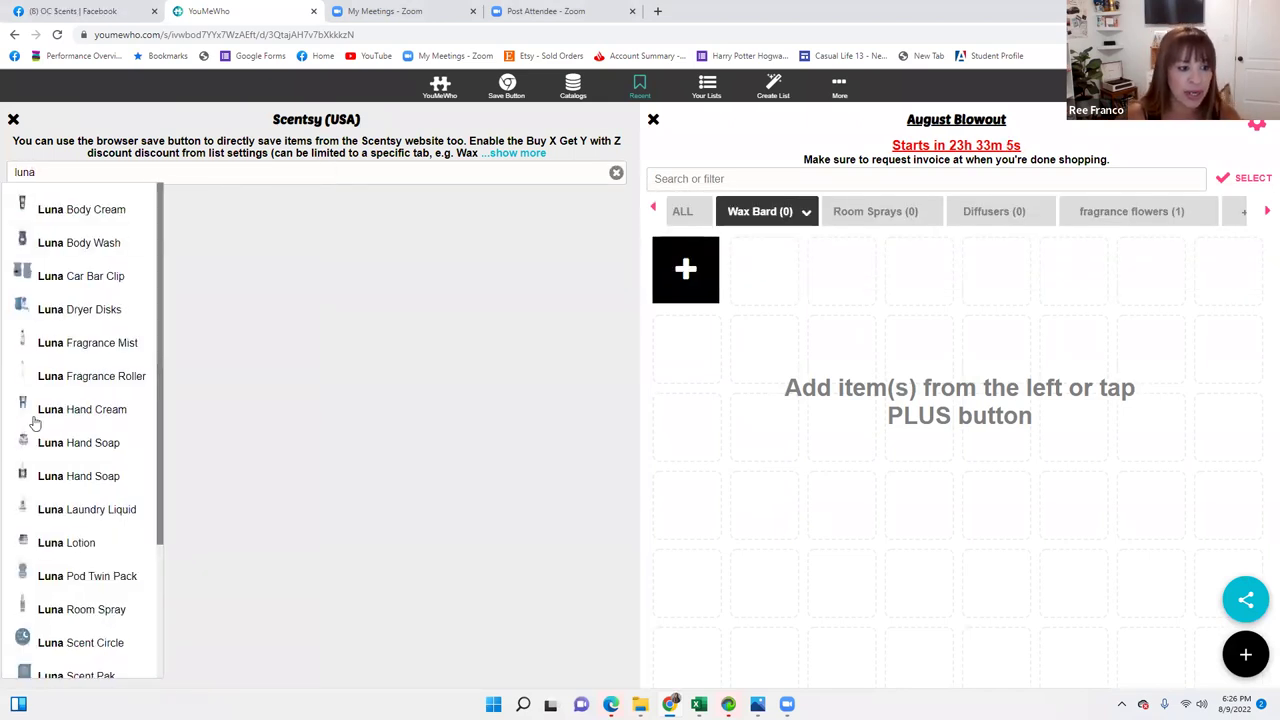
pyautogui.scroll(-3, 80, 417)
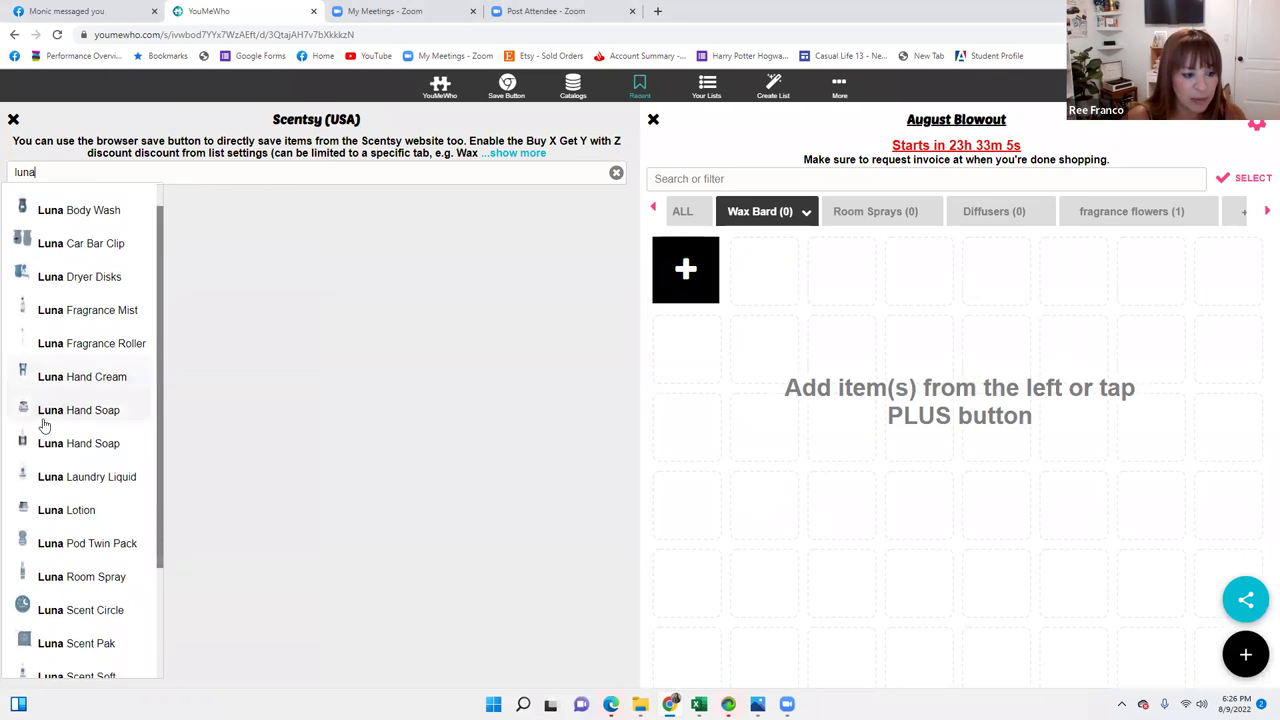
pyautogui.click(95, 570)
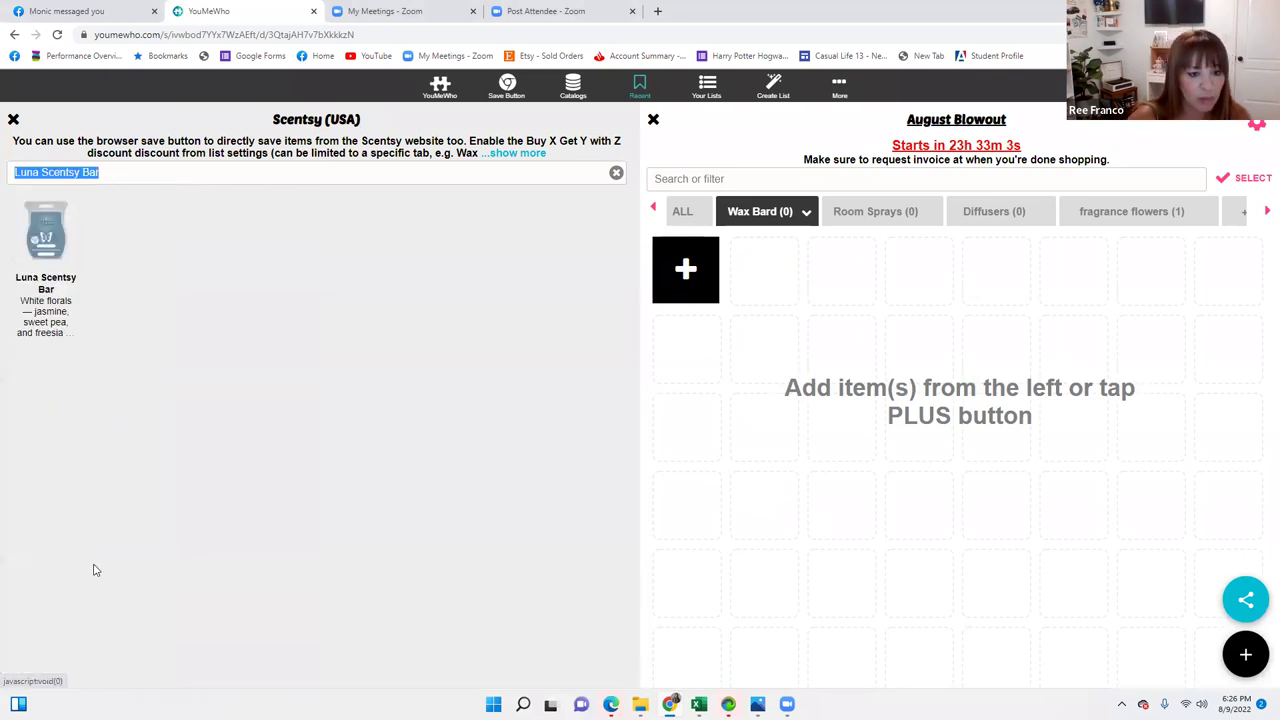
pyautogui.click(52, 242)
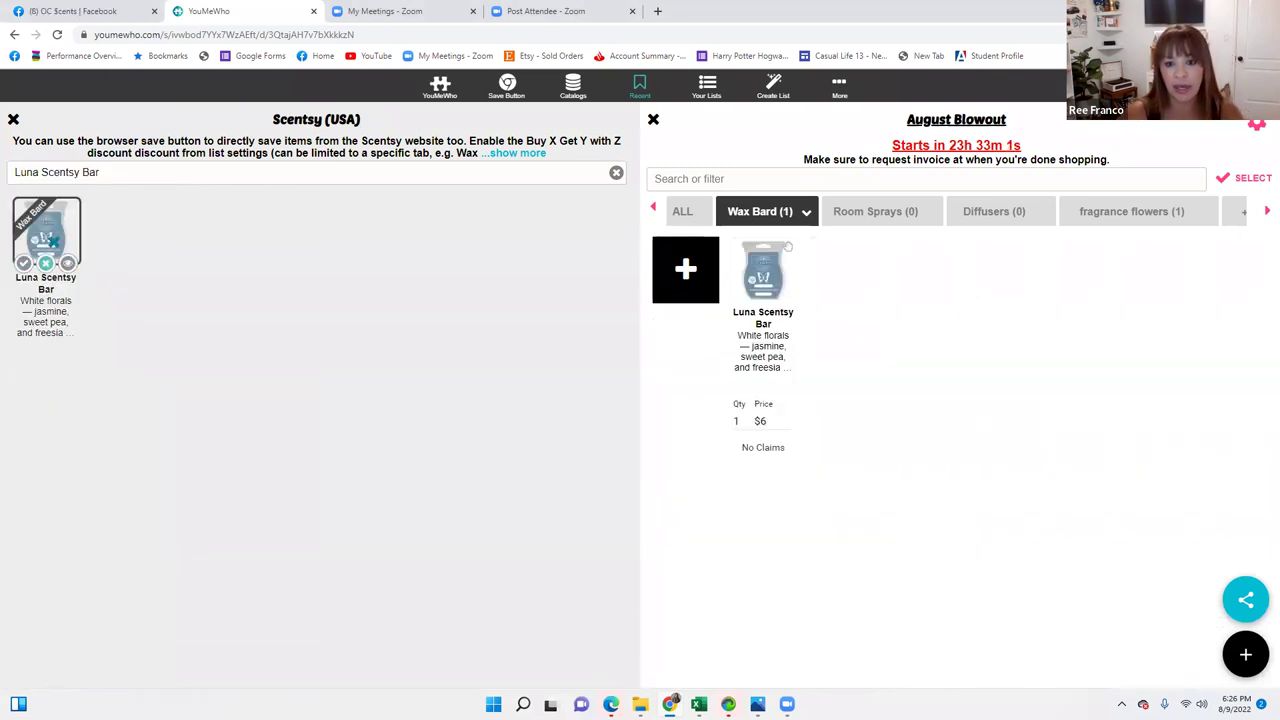
# Step: Set the Luna Scentsy Bar's quantity to 9 and its price to $4
pyautogui.click(748, 422)
pyautogui.write('5')
pyautogui.press('BackSpace')
pyautogui.write('9')
pyautogui.click(764, 420)
pyautogui.write('4')
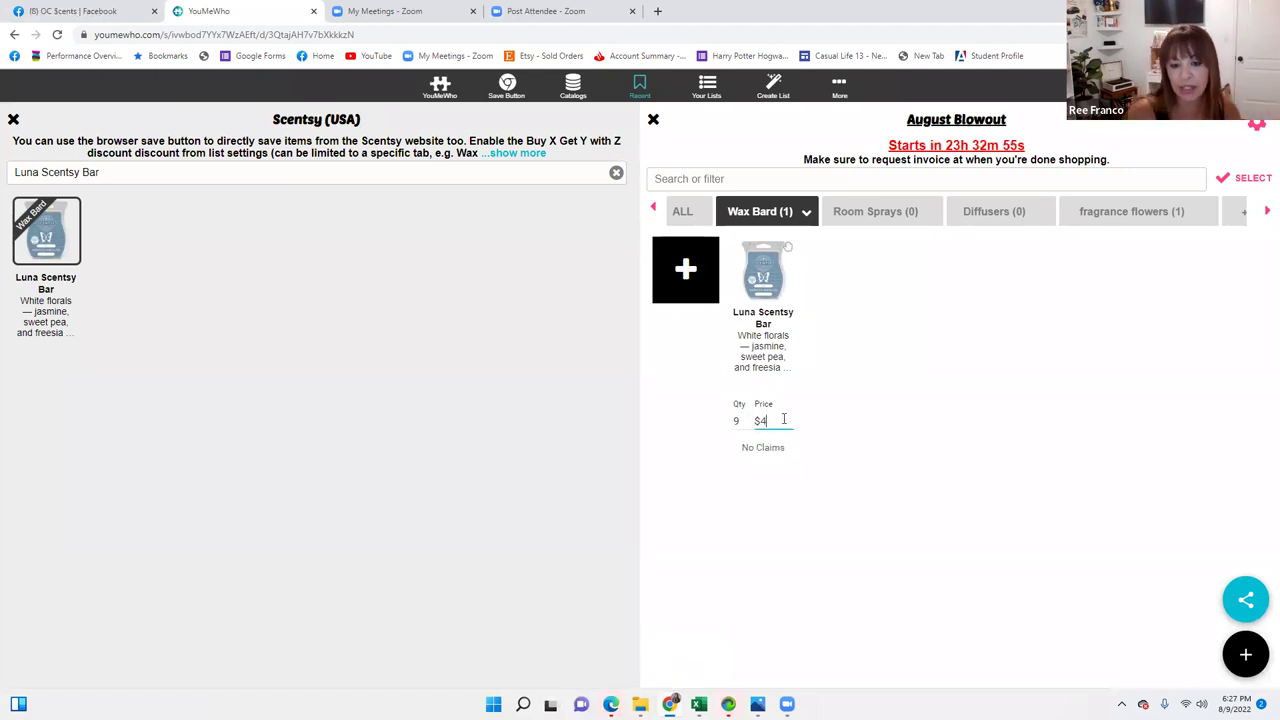
pyautogui.press('Return')
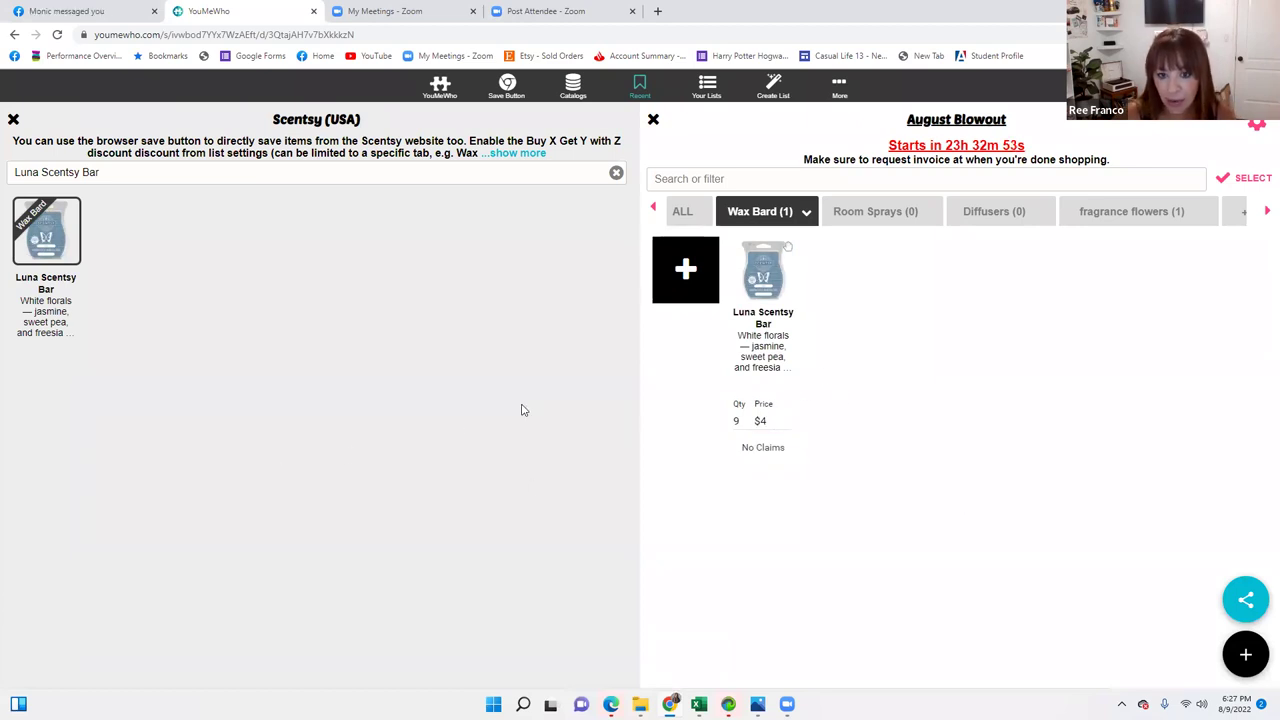
# Step: Search the catalog for "ama" and add the Amazon Rain Car Bar Clip to the fragrance flowers tab
pyautogui.click(891, 224)
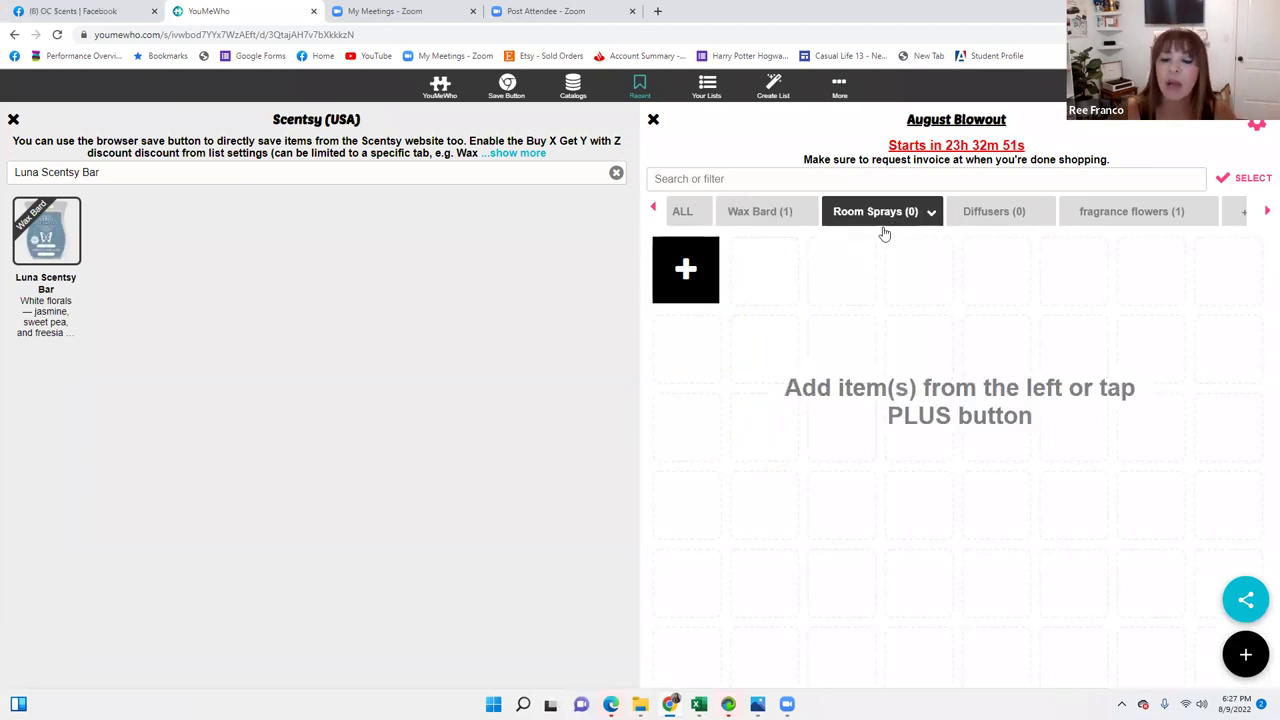
pyautogui.click(788, 219)
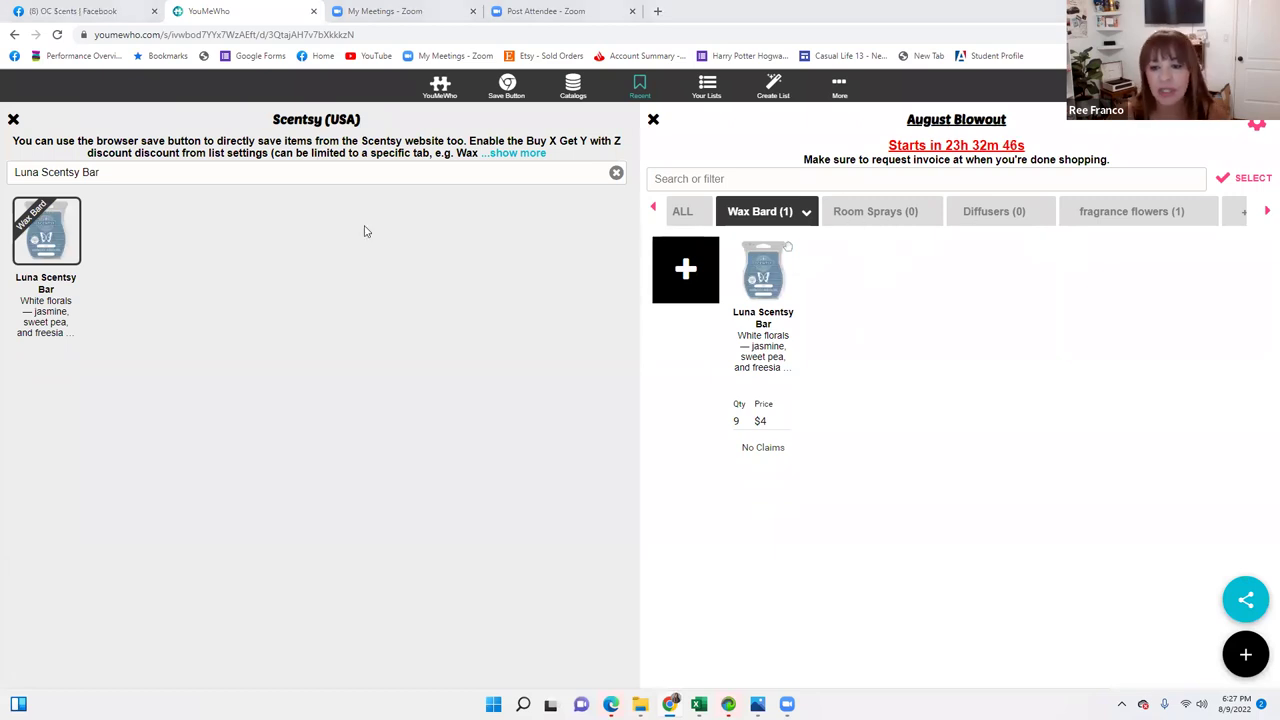
pyautogui.click(1120, 214)
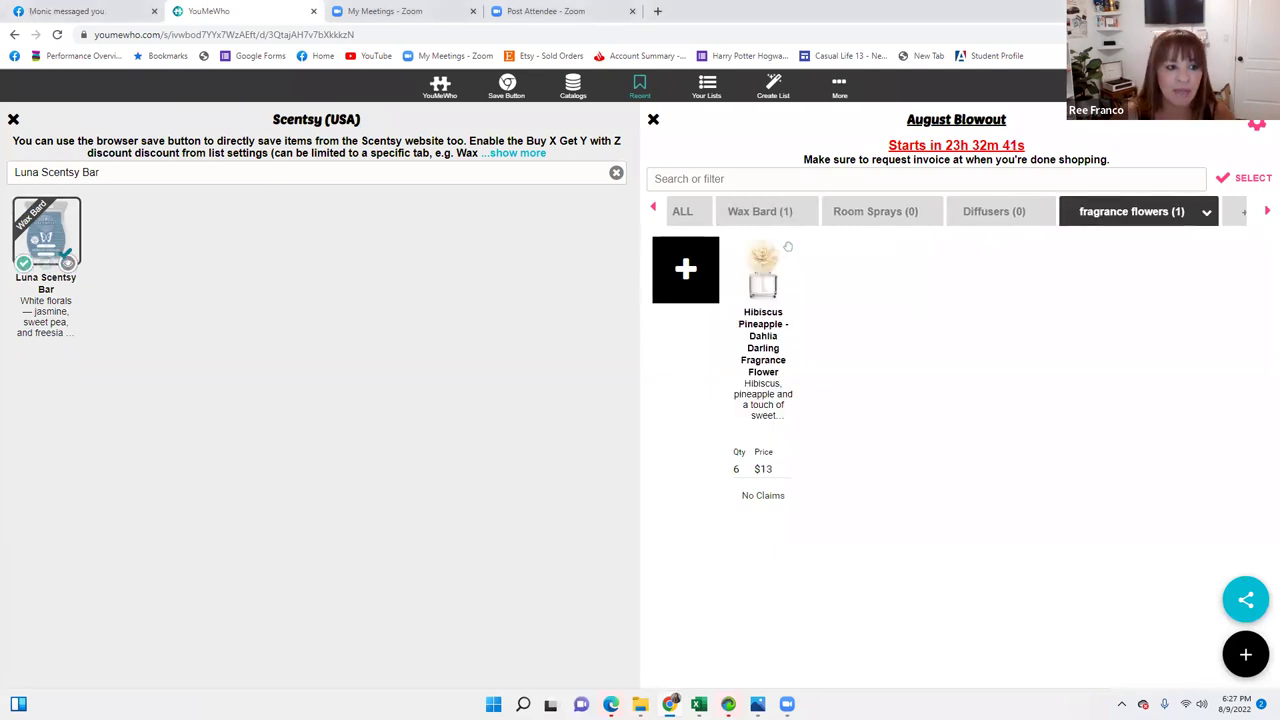
pyautogui.moveTo(136, 178); pyautogui.dragTo(3, 176)
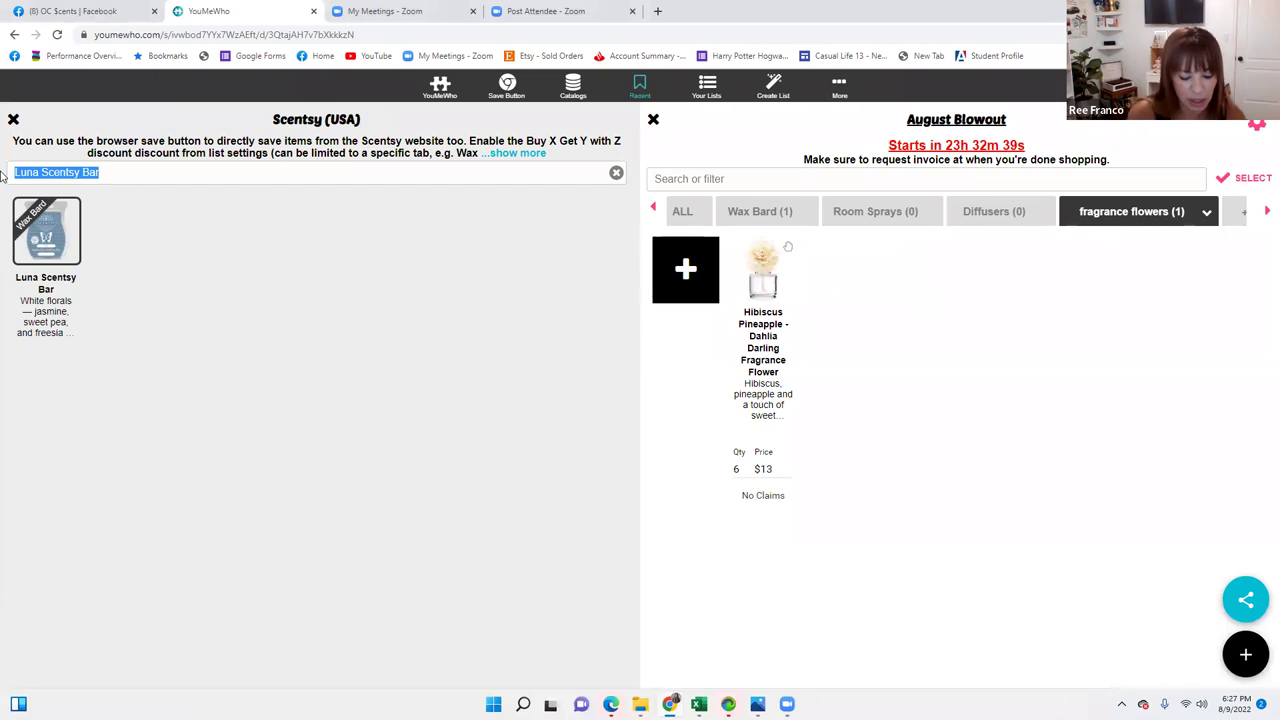
pyautogui.write('ama')
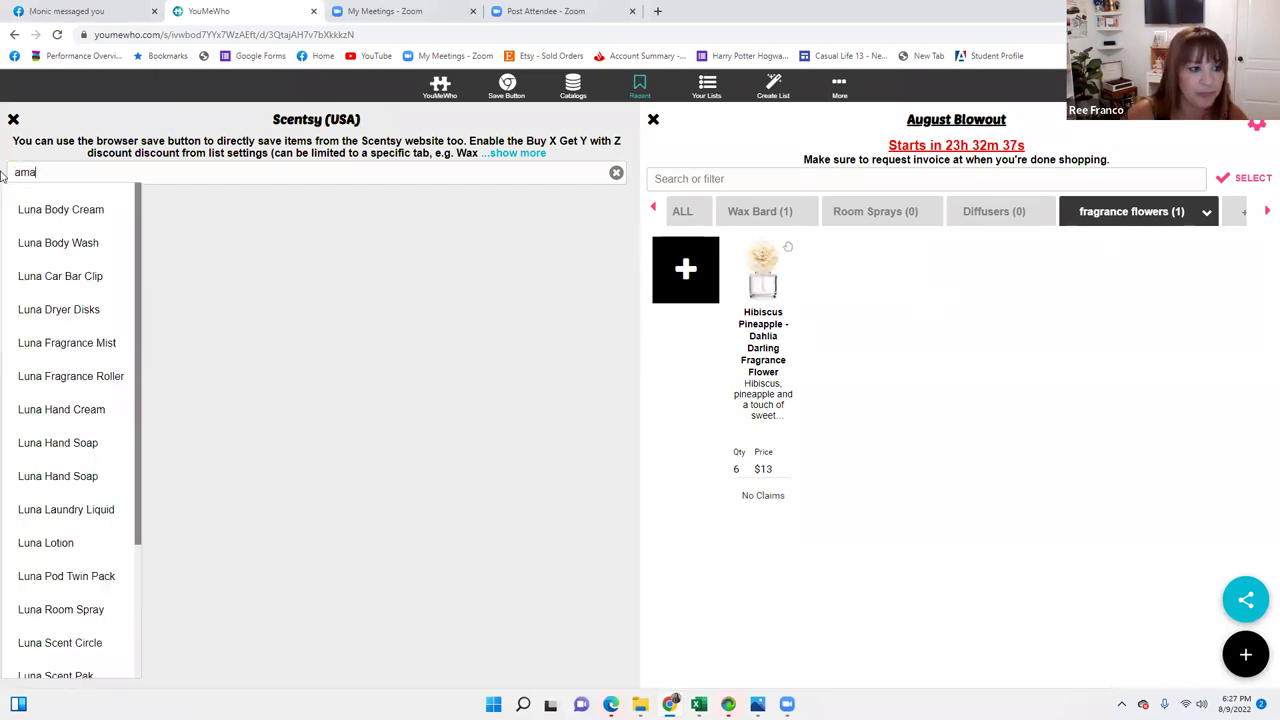
pyautogui.click(54, 312)
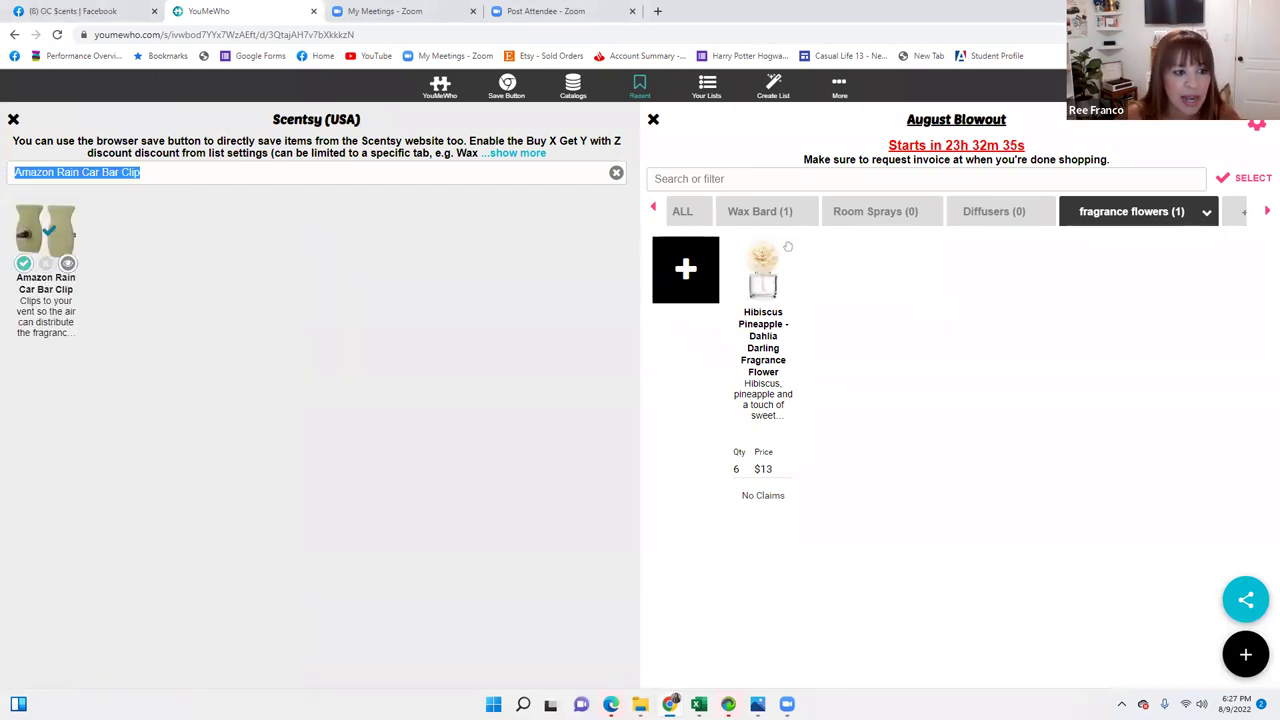
pyautogui.click(48, 228)
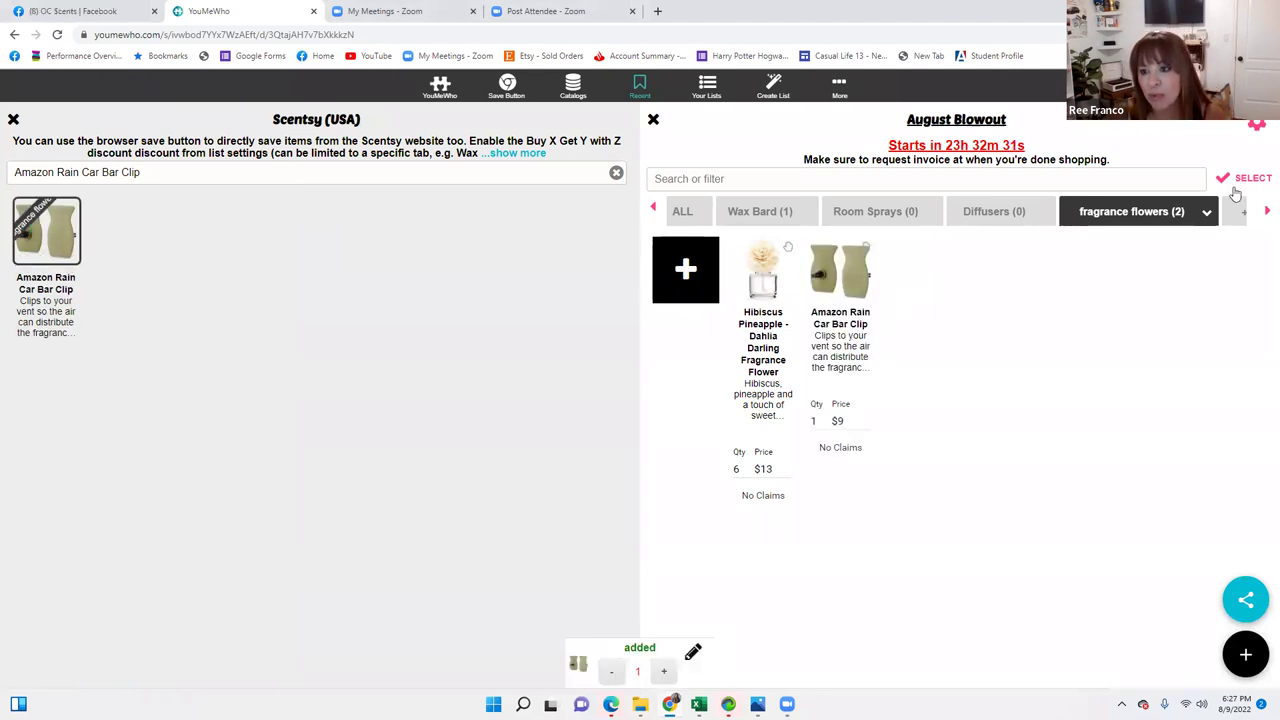
# Step: Select the Amazon Rain Car Bar Clip for relabeling and swap the fragrance flowers tab with Room Sprays
pyautogui.click(1248, 180)
pyautogui.click(869, 243)
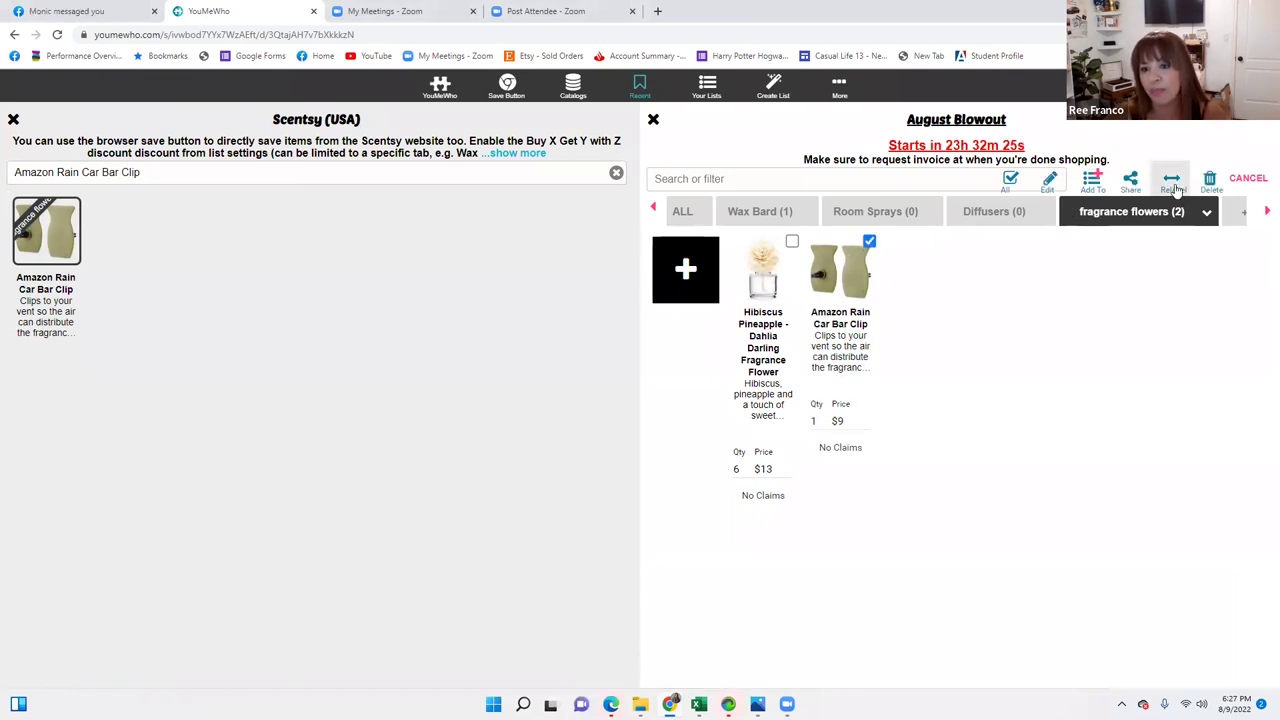
pyautogui.click(1175, 187)
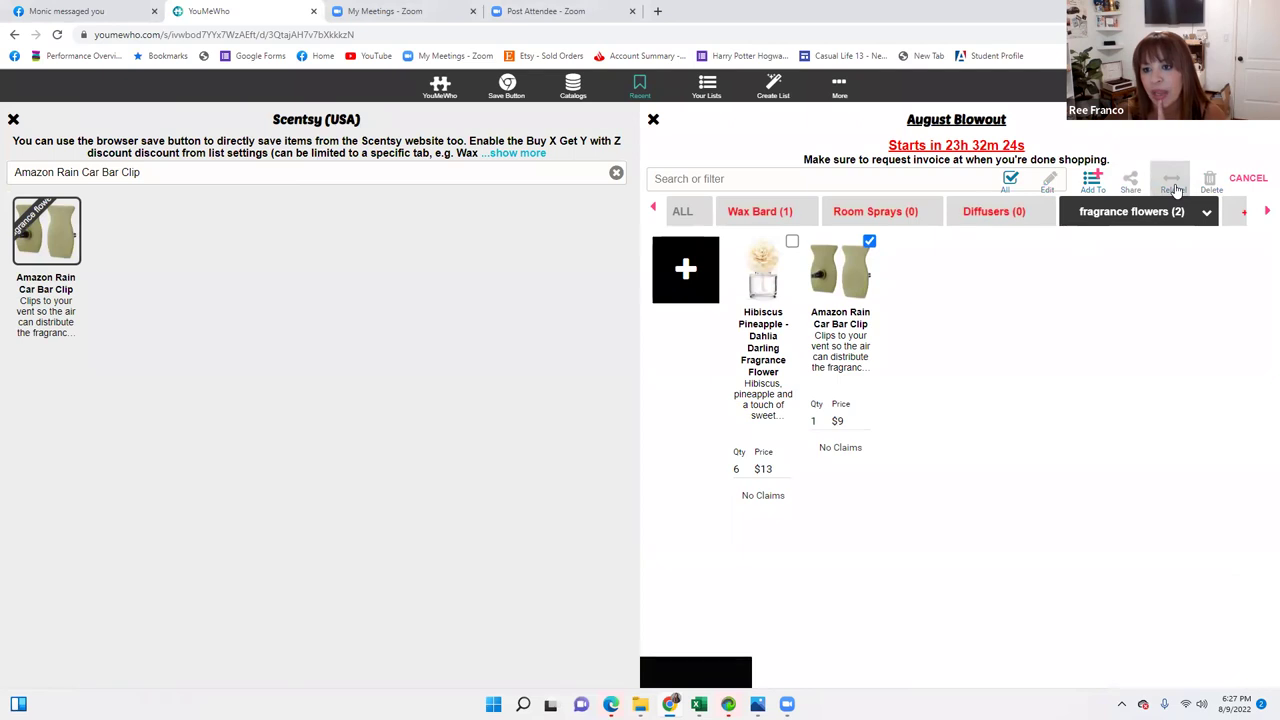
pyautogui.click(1113, 213)
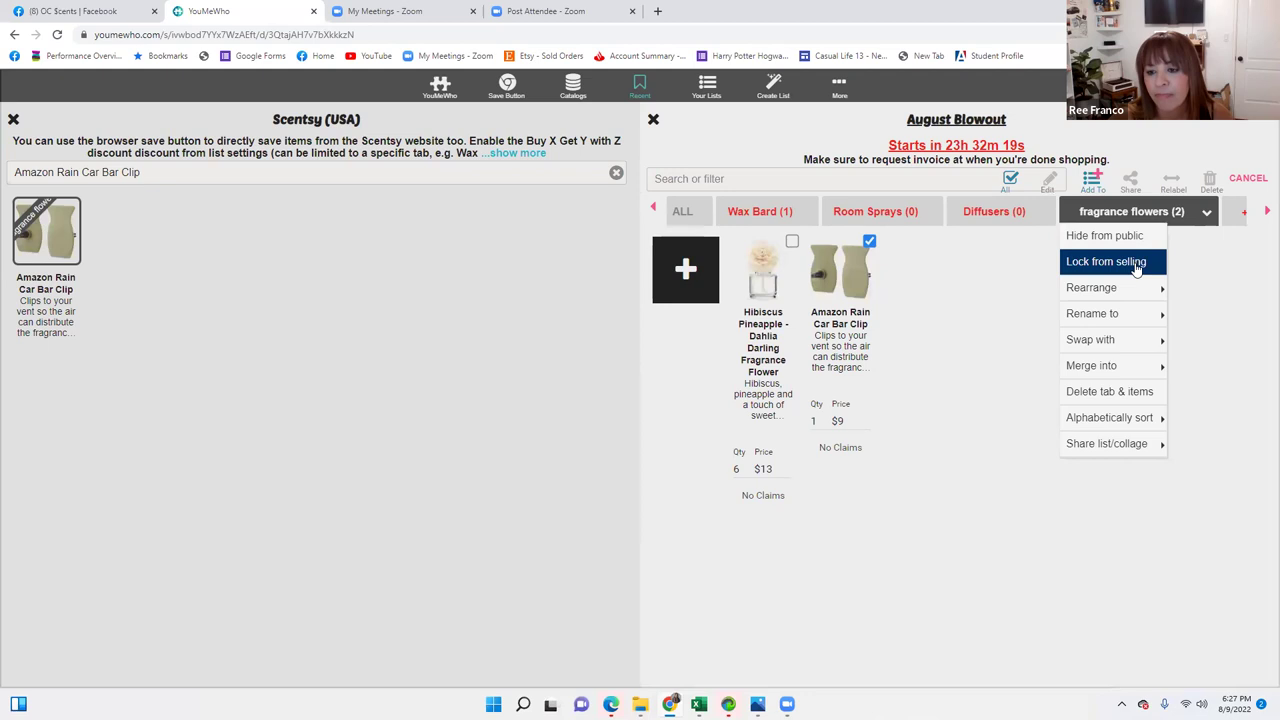
pyautogui.moveTo(1128, 288)
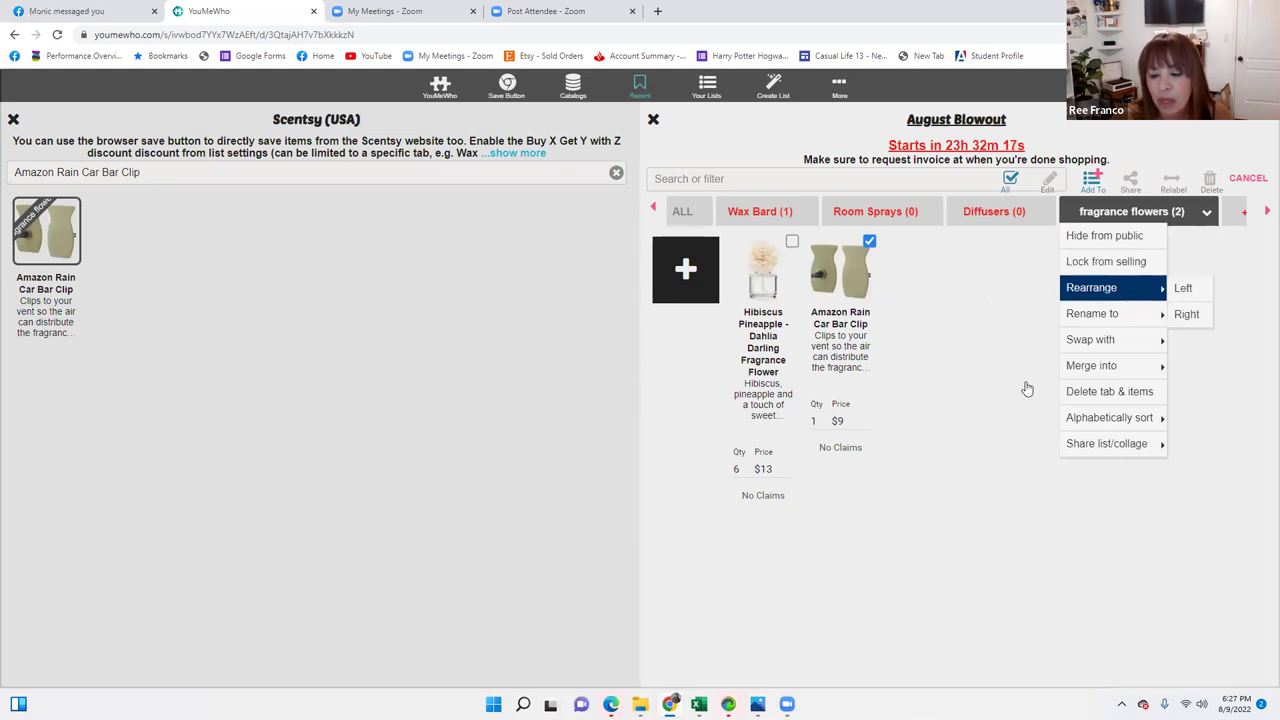
pyautogui.moveTo(1102, 366)
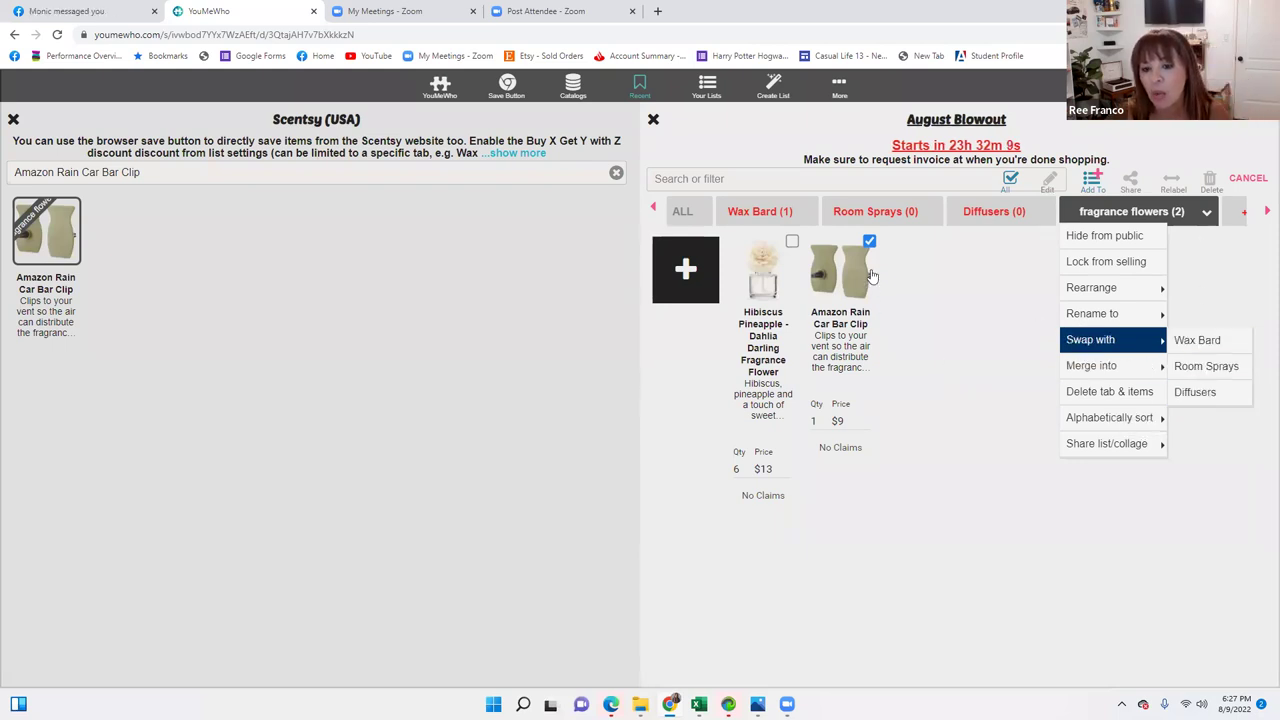
pyautogui.moveTo(1140, 340)
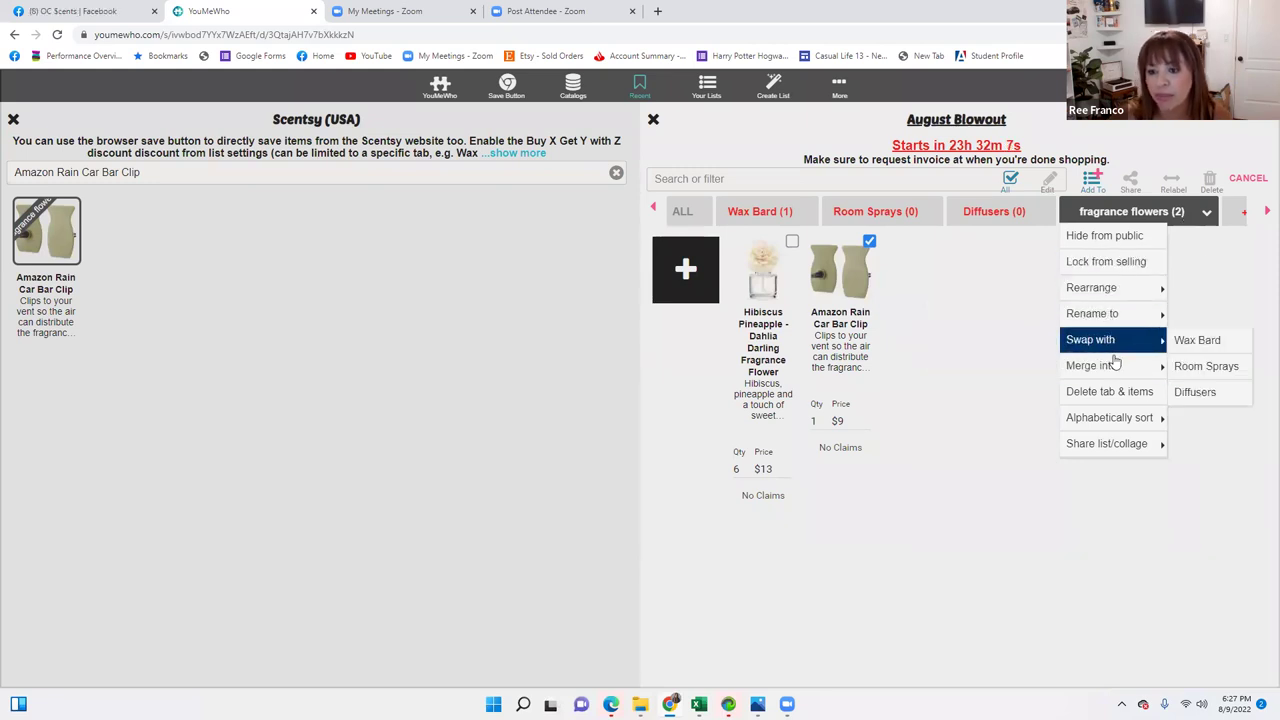
pyautogui.click(1188, 372)
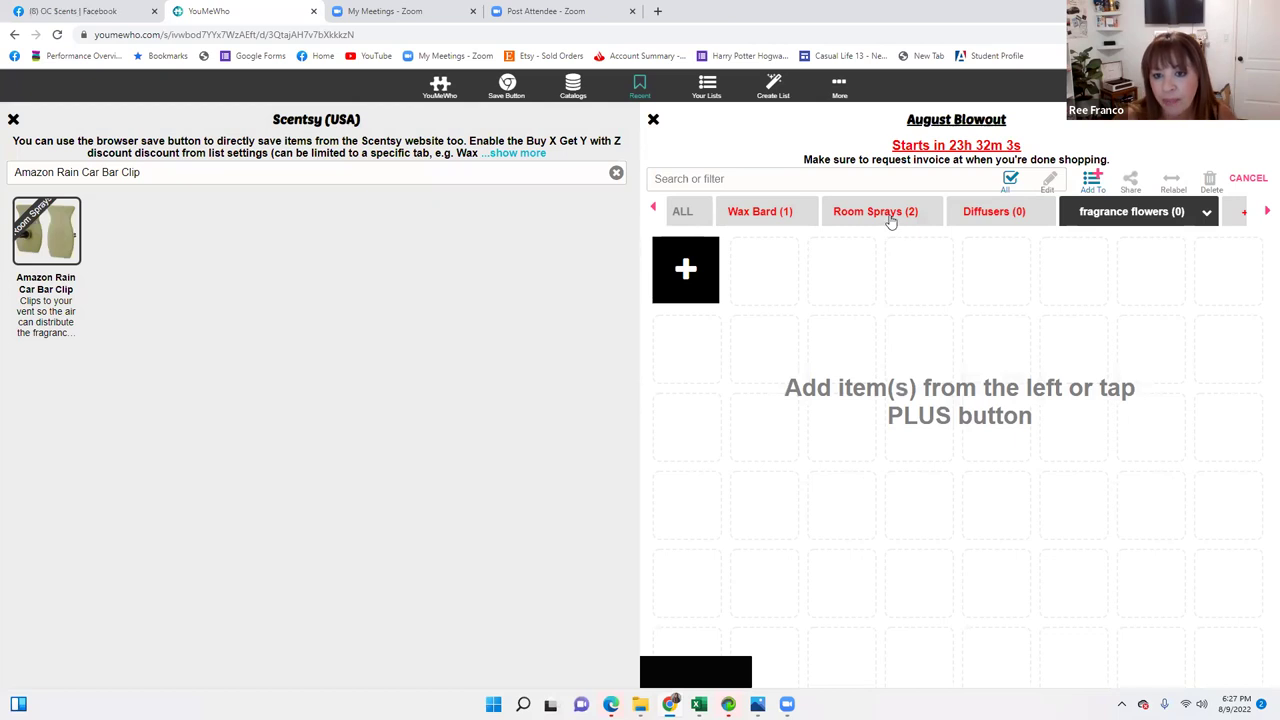
pyautogui.click(889, 215)
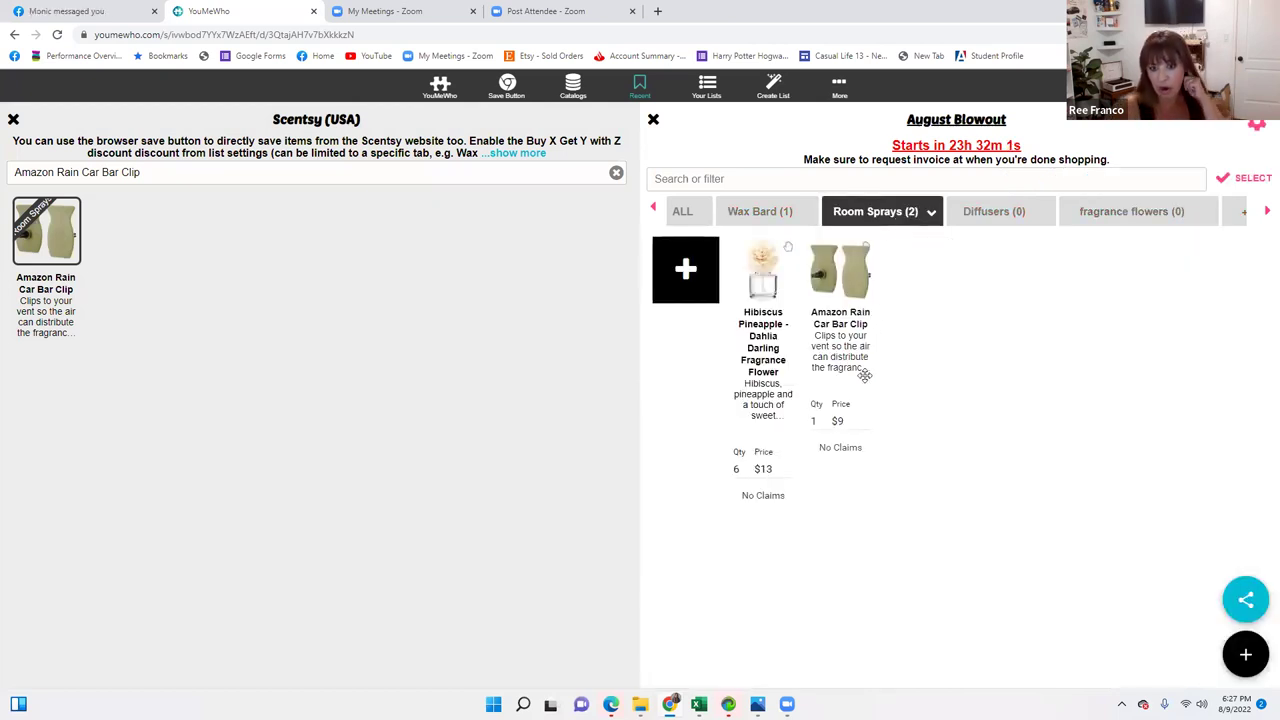
# Step: Add a custom-named tab called "Car Vent Clip" after the fragrance flowers tab
pyautogui.click(1242, 216)
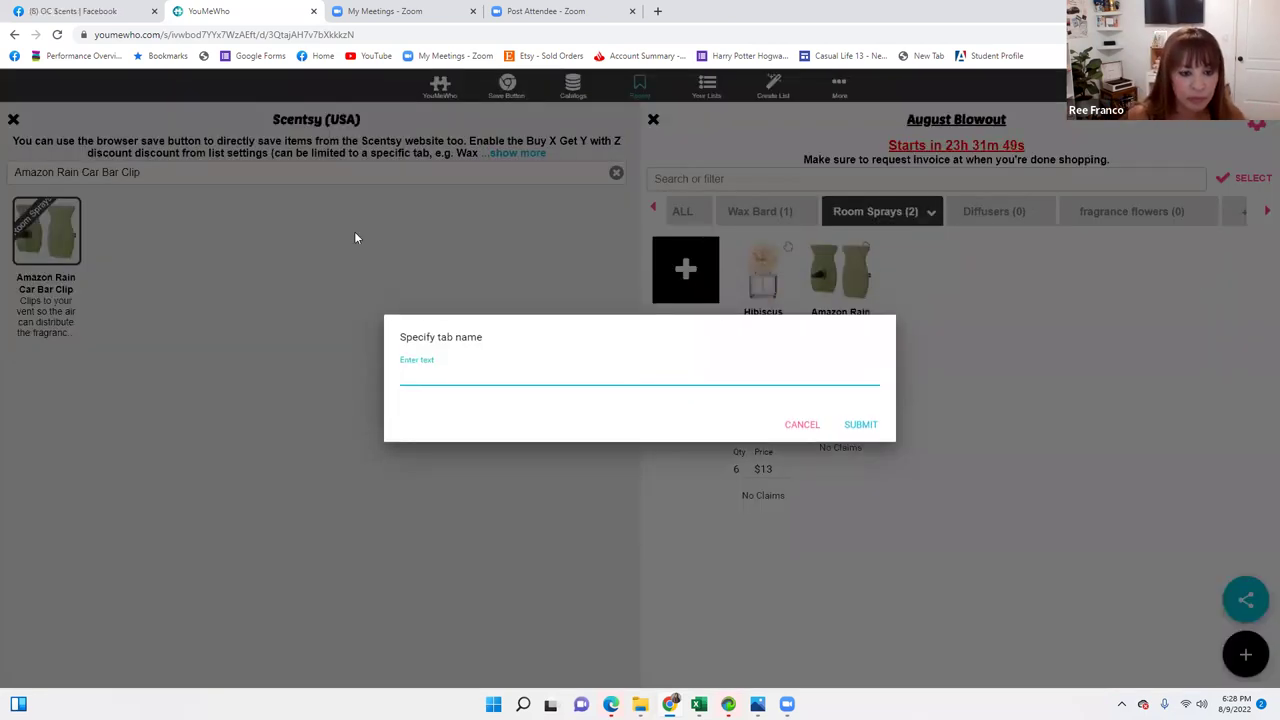
pyautogui.click(467, 356)
pyautogui.write('Car')
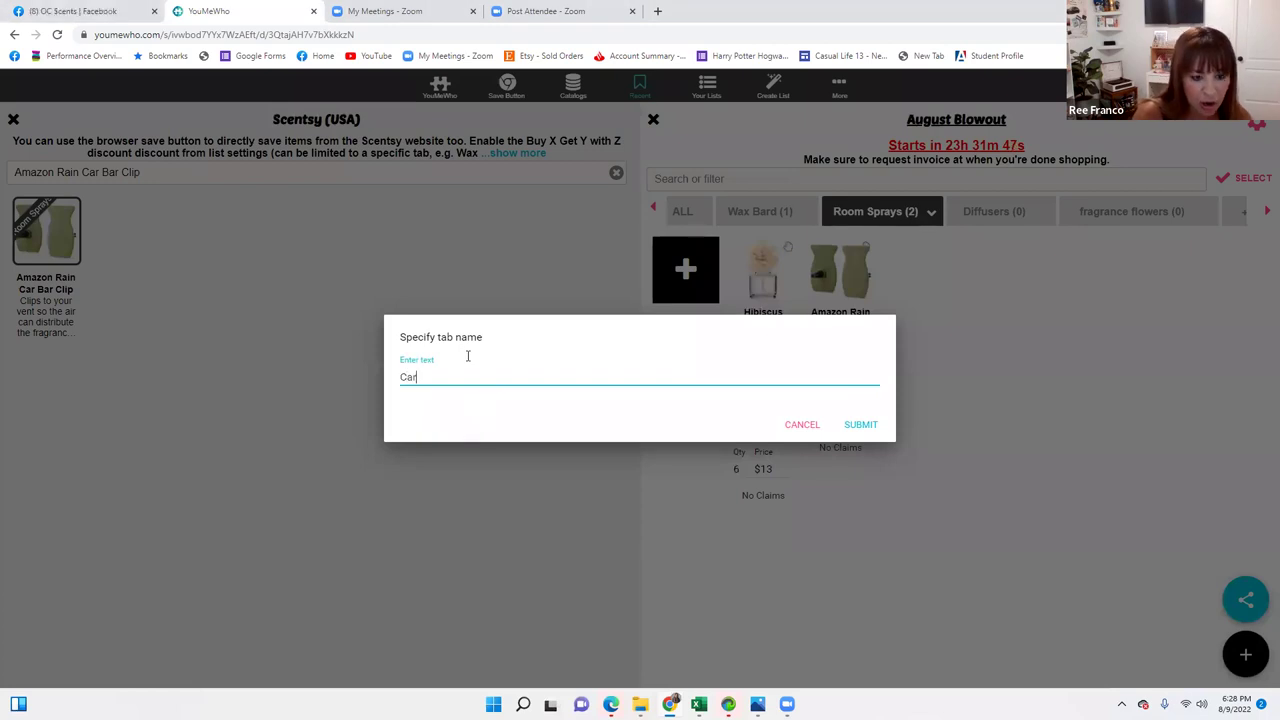
pyautogui.write(' Vent')
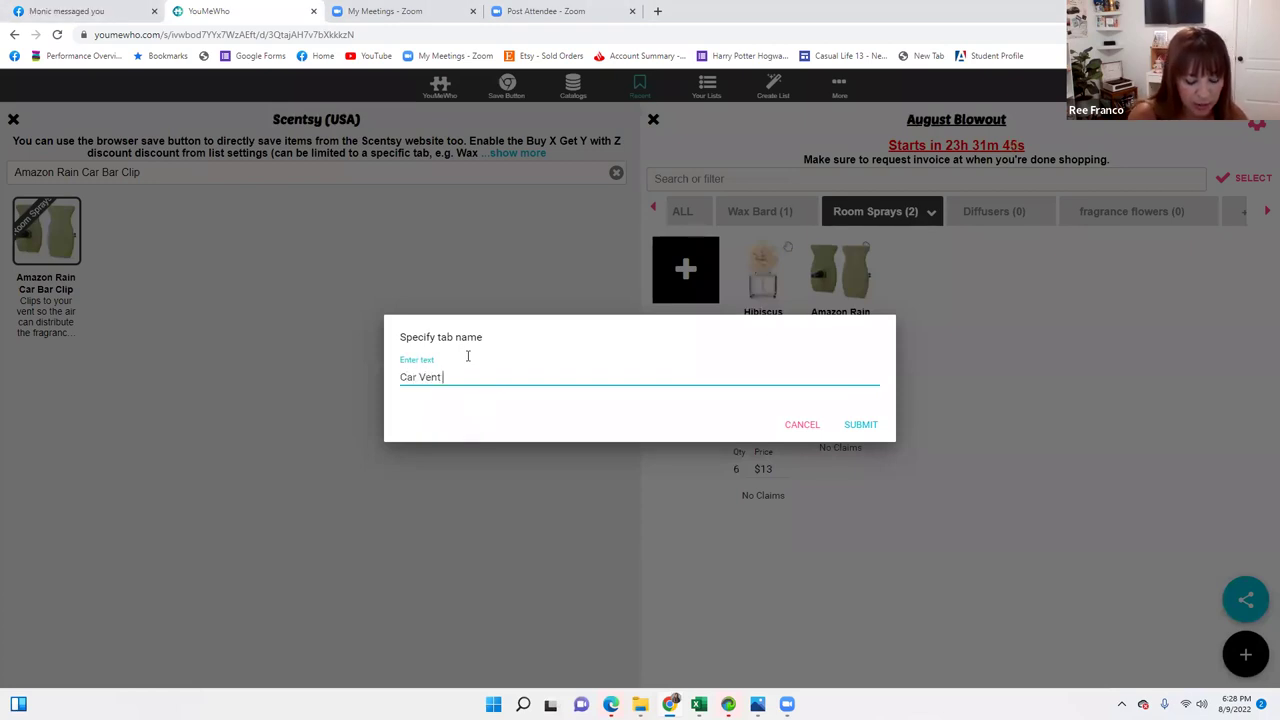
pyautogui.write(' Clip')
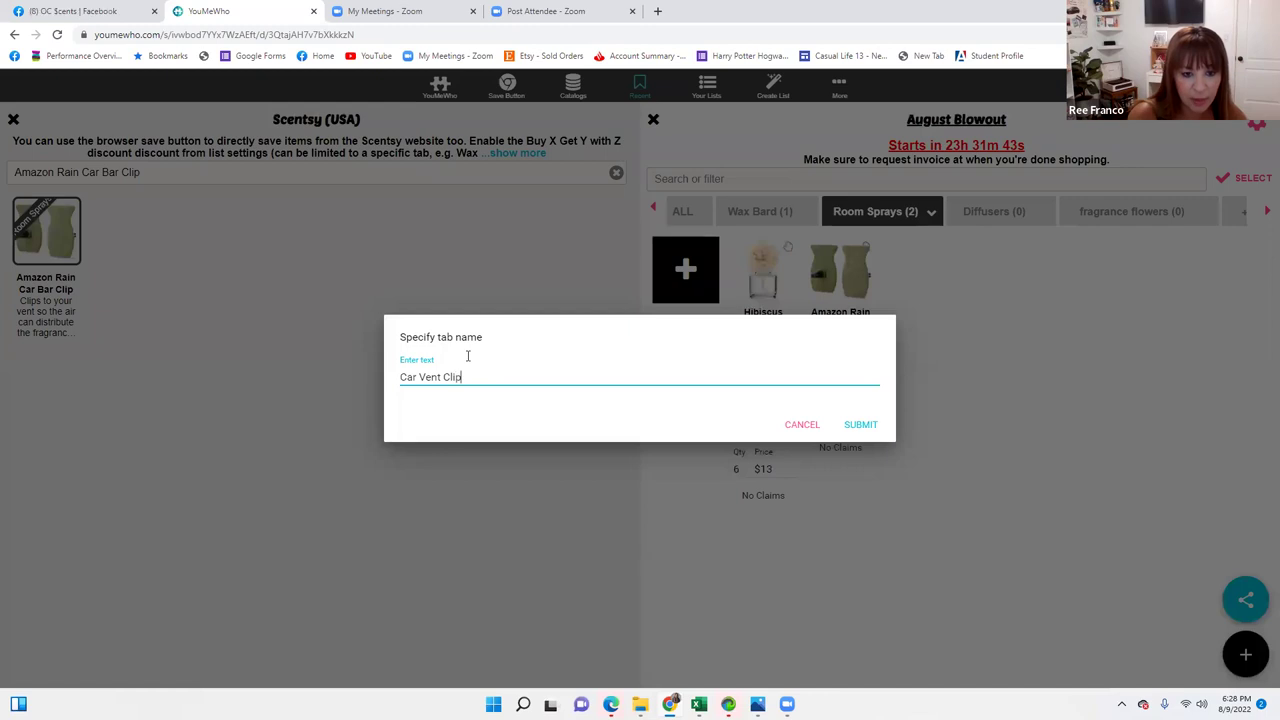
pyautogui.click(860, 428)
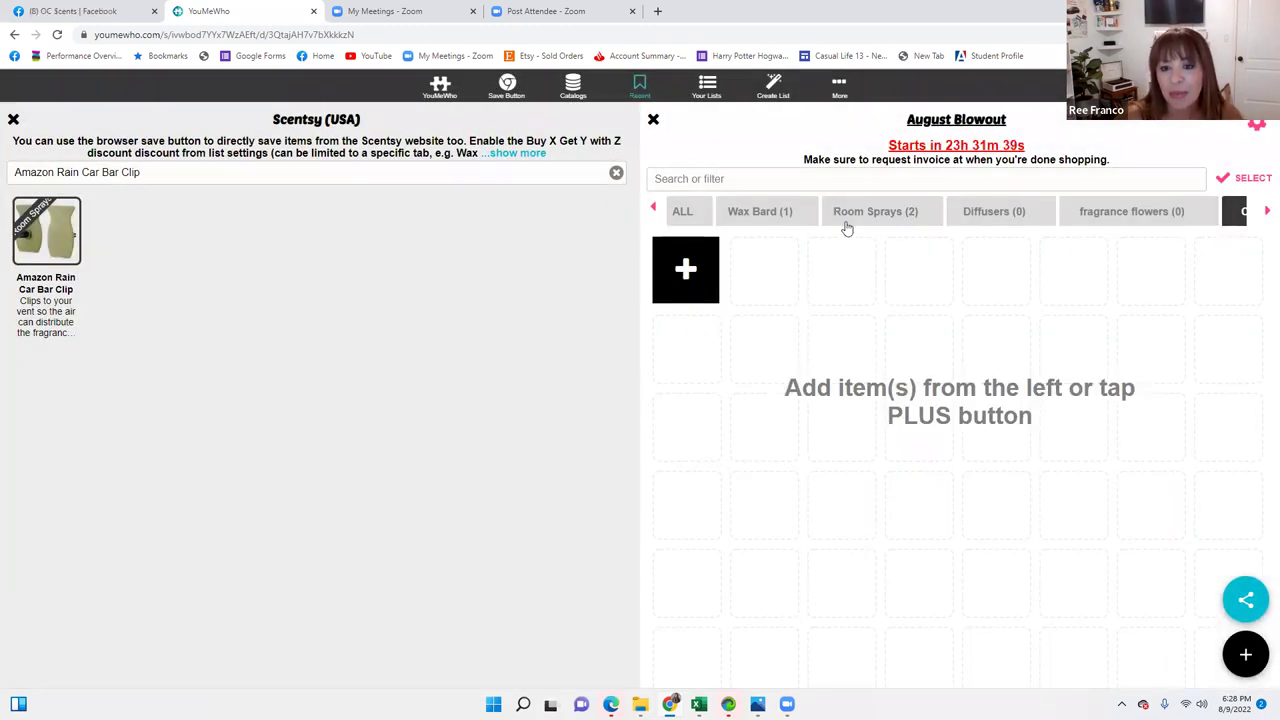
# Step: Relabel the Amazon Rain Car Bar Clip from the Room Sprays tab to the Car Vent Clip tab
pyautogui.click(877, 220)
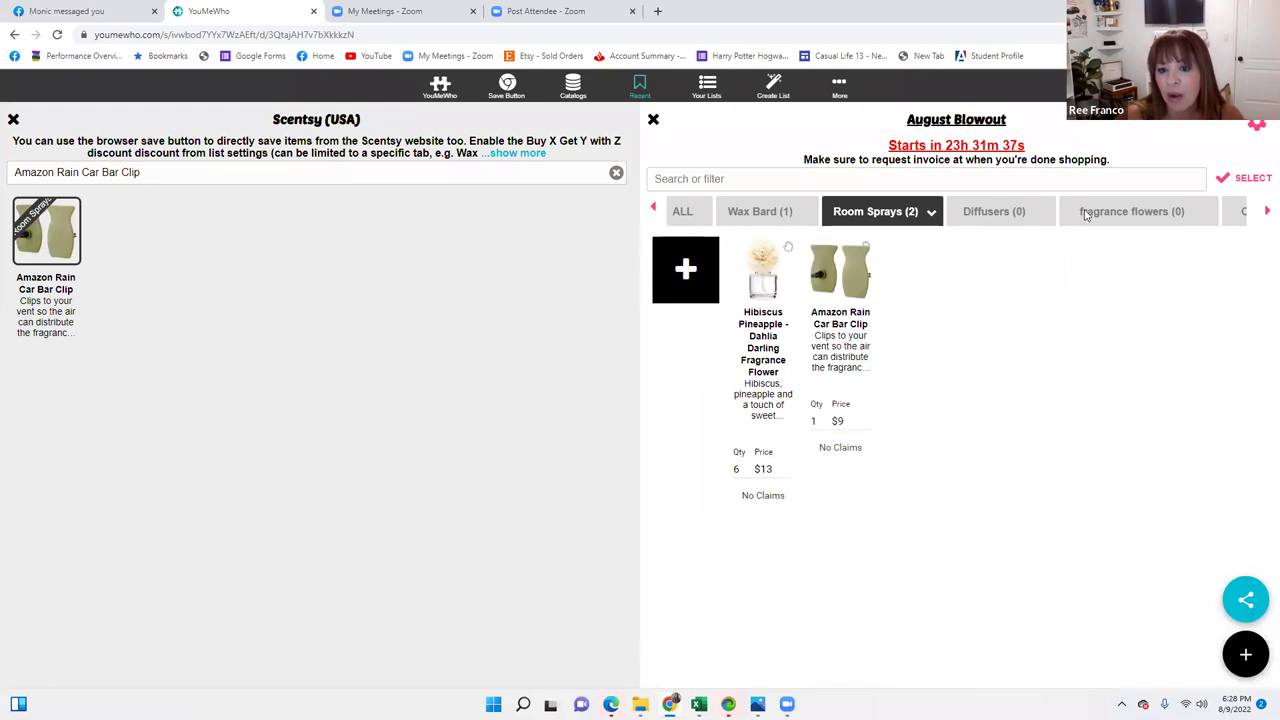
pyautogui.click(850, 272)
pyautogui.click(869, 243)
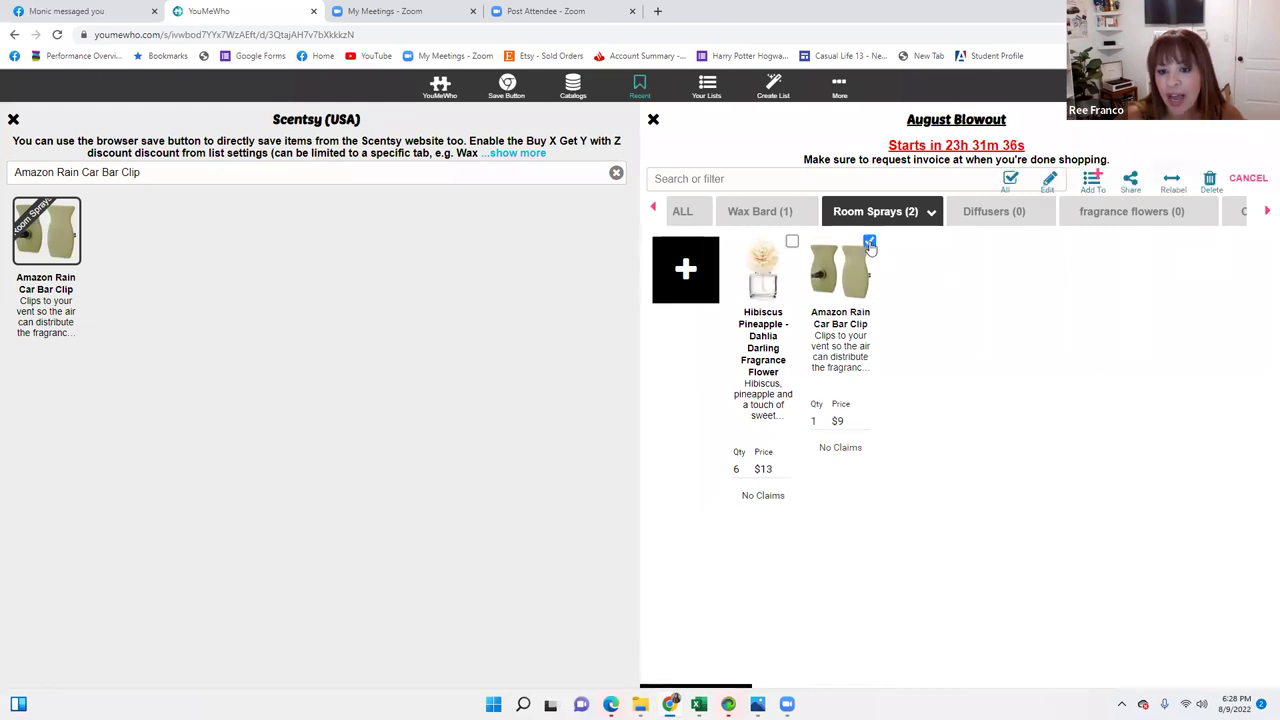
pyautogui.click(1172, 182)
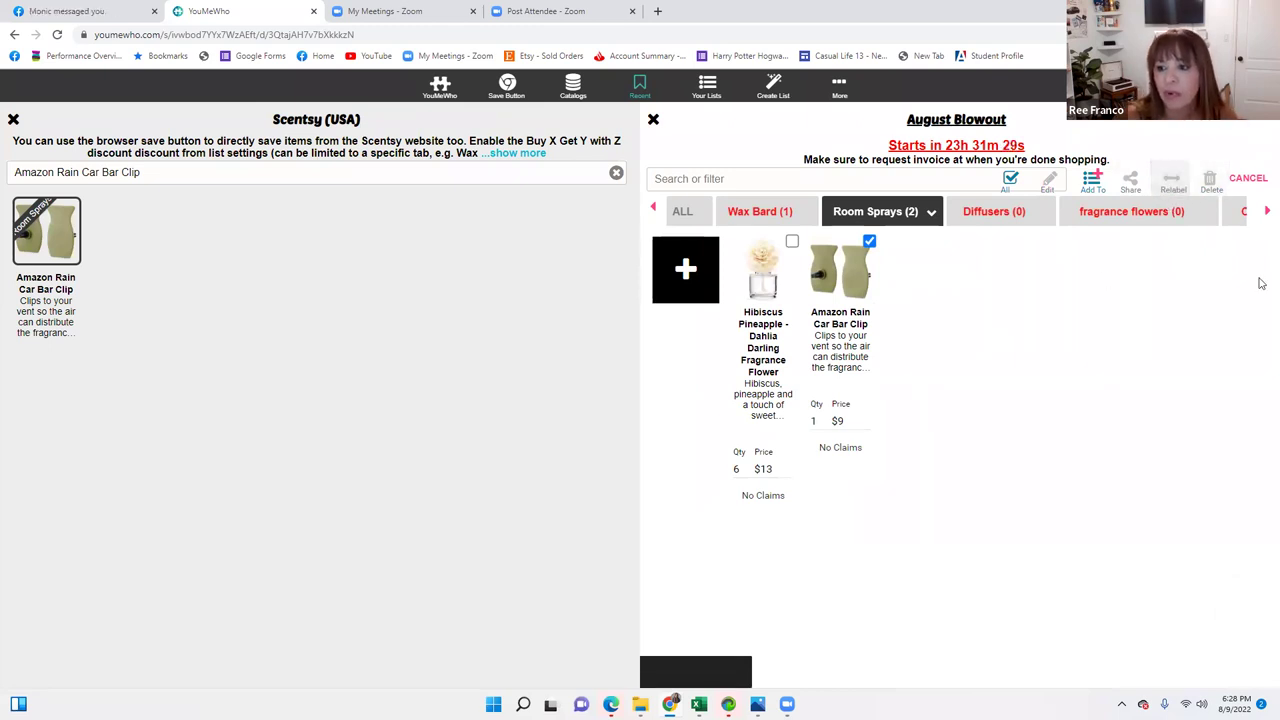
pyautogui.click(1266, 212)
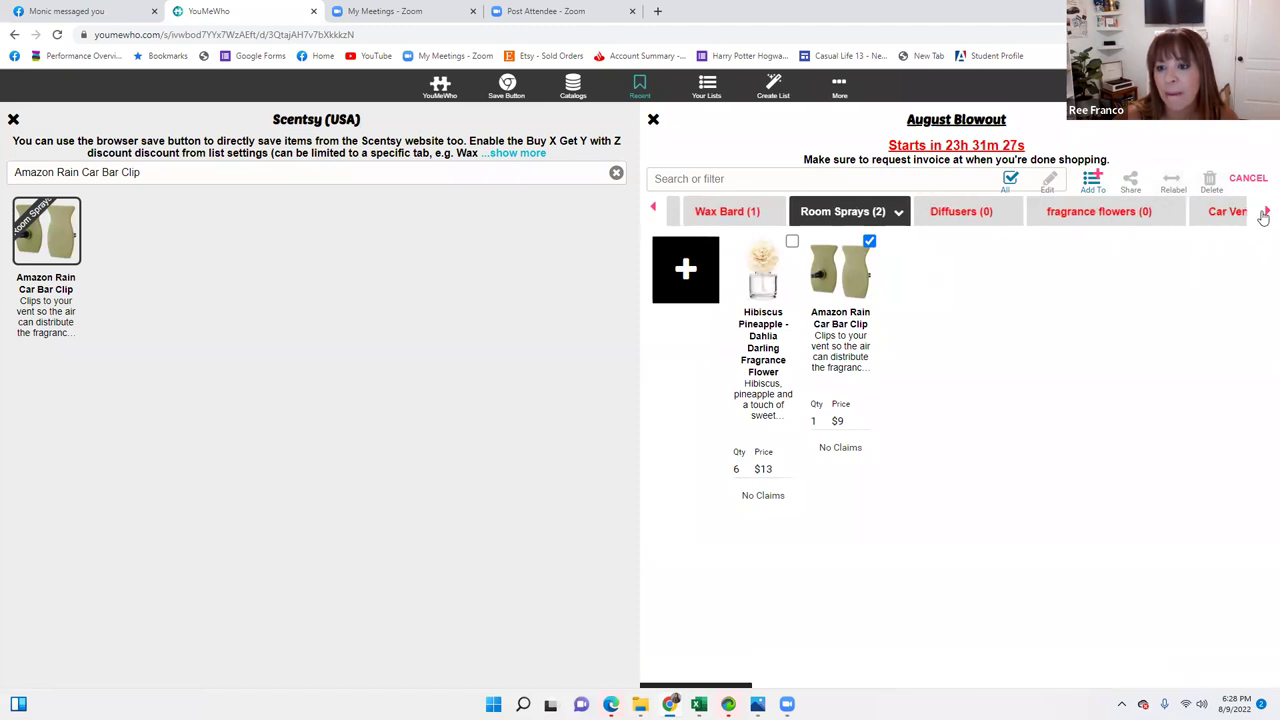
pyautogui.click(1122, 211)
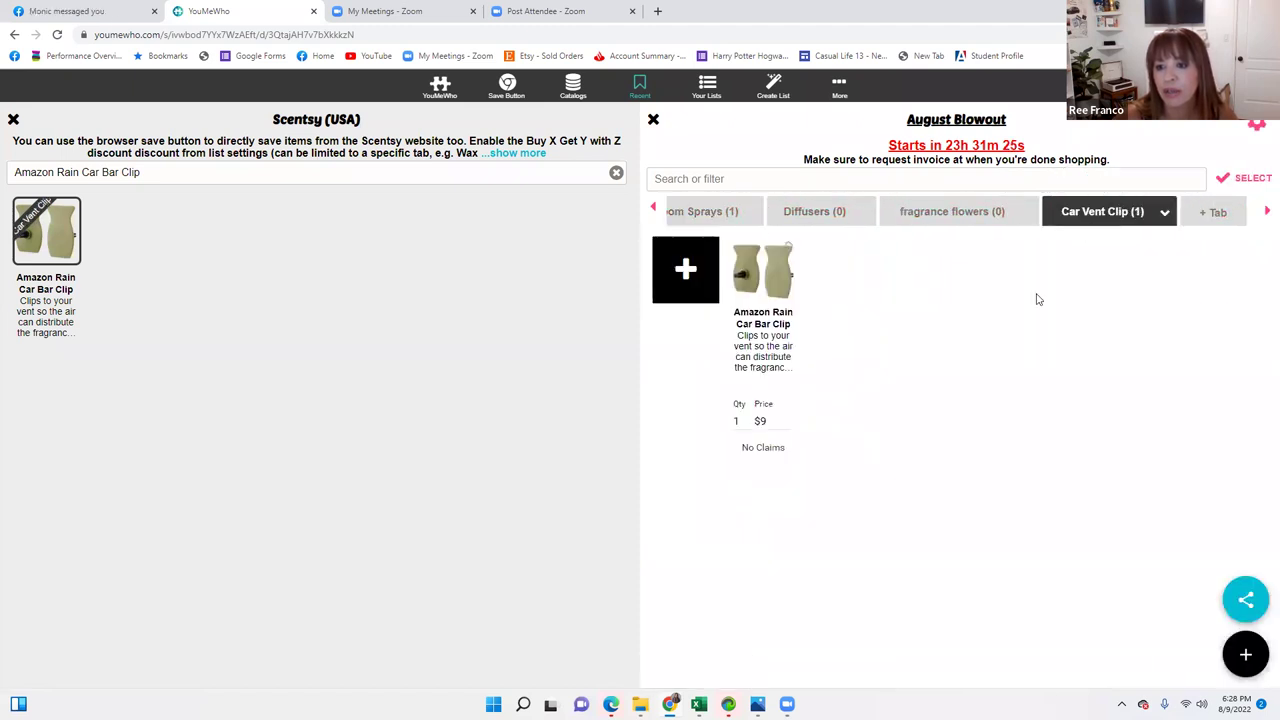